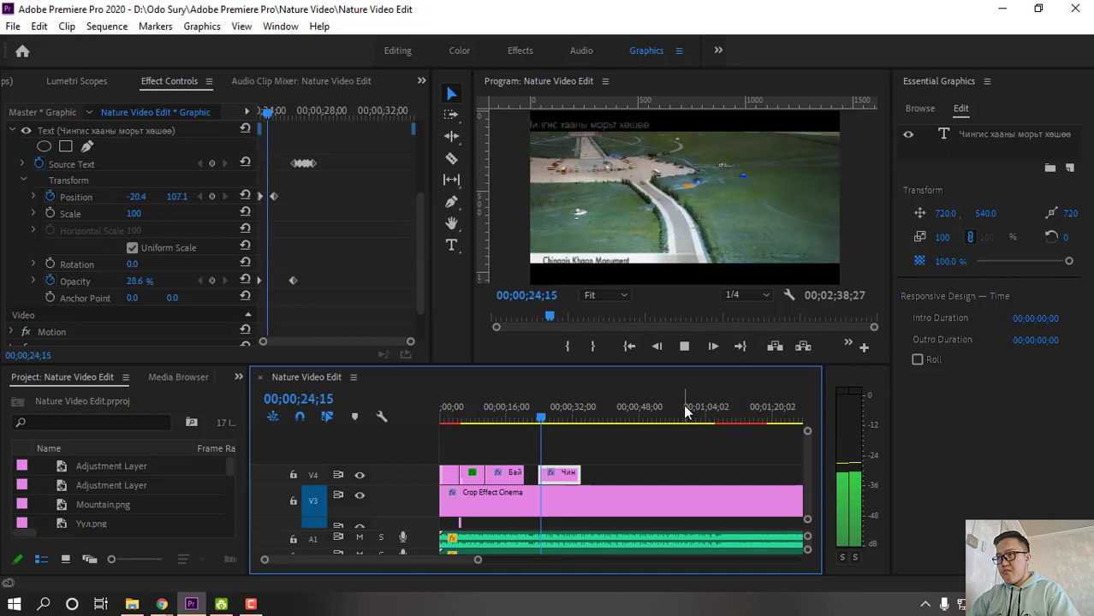
Play back the title graphics animation from about 00;00;10;01 to 00;00;13;03
key(space)
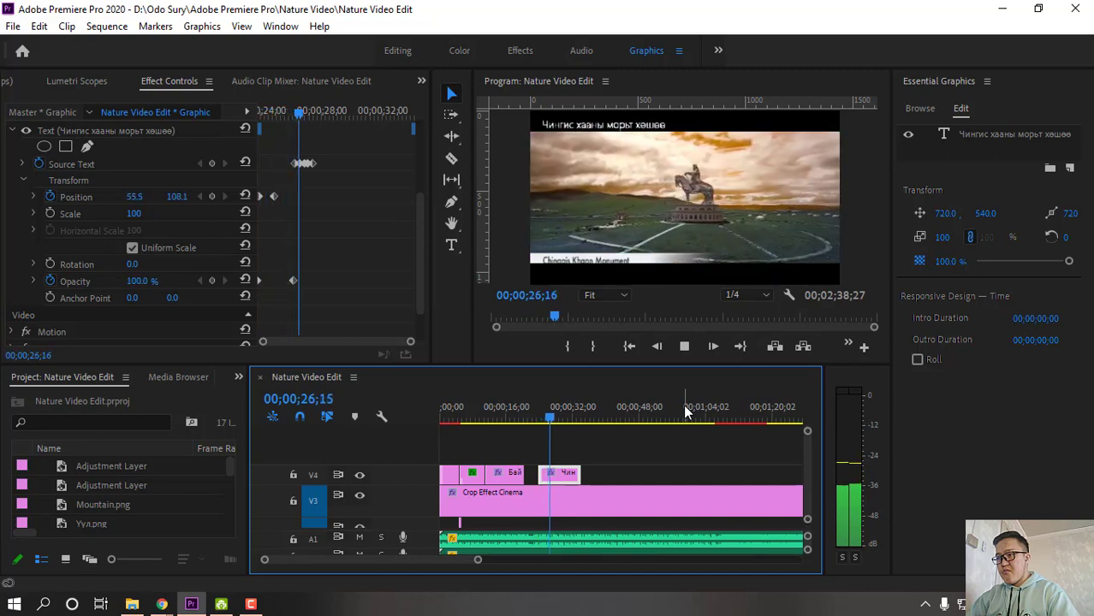
drag(549, 419, 484, 418)
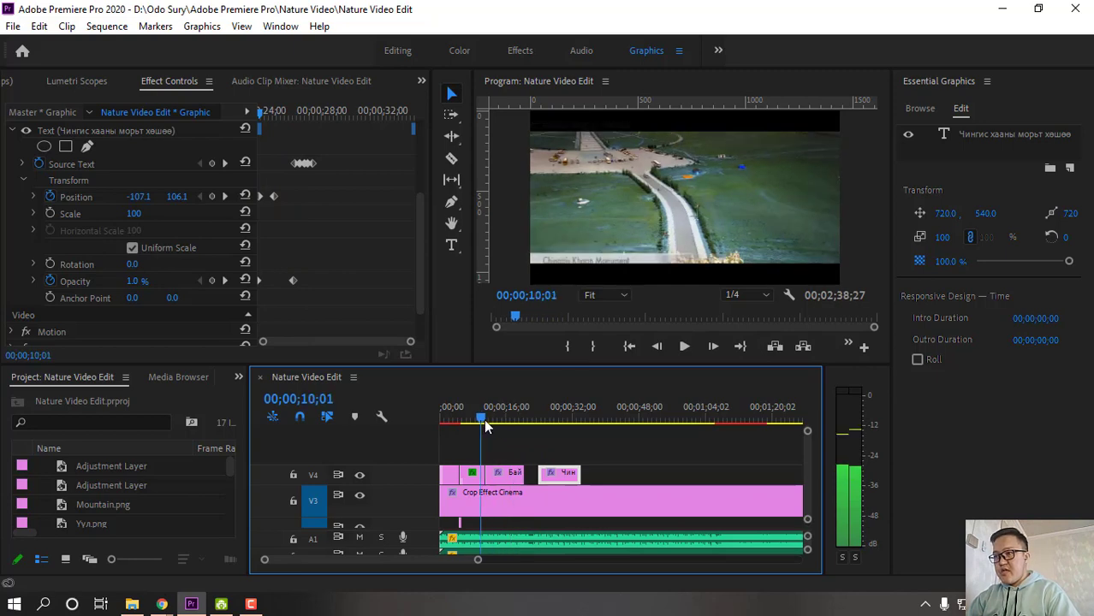
key(space)
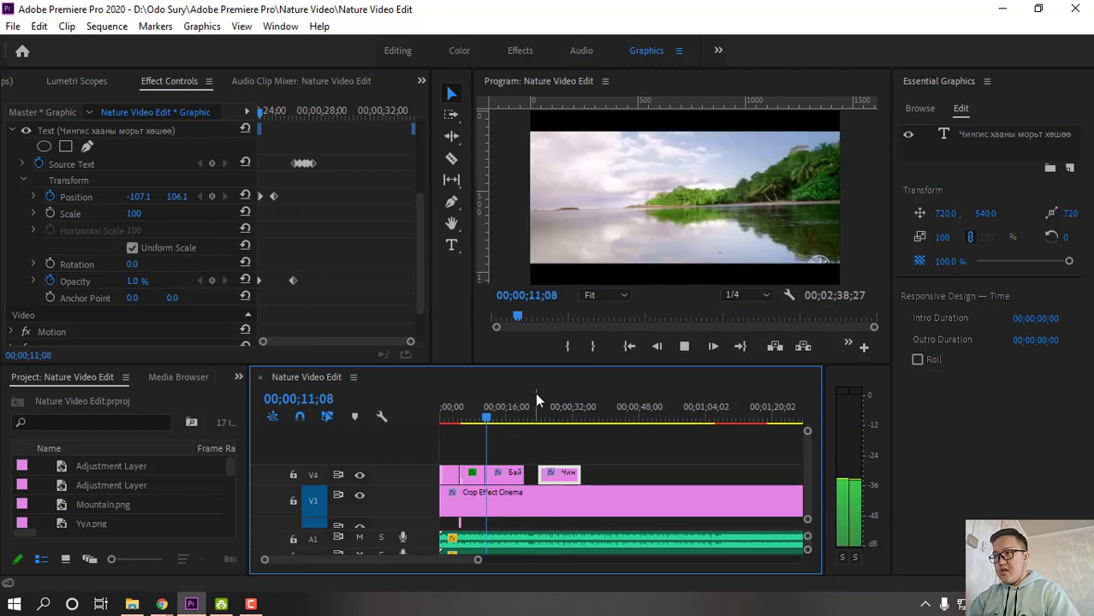
key(space)
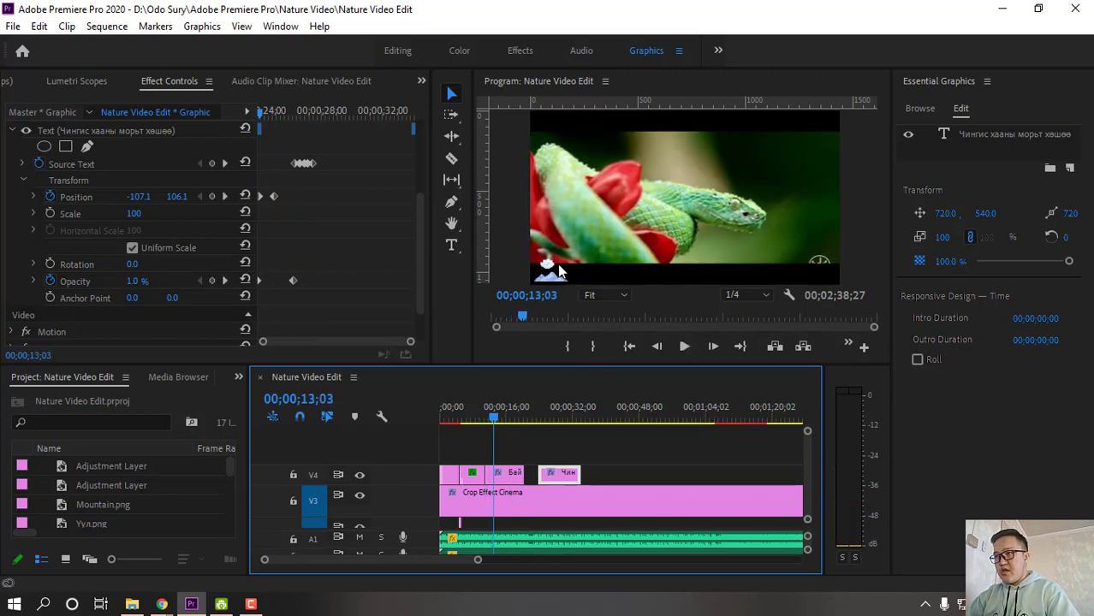
Enlarge the program preview to 100% and examine the cloud and mountain graphics in the frame's lower-left corner
click(616, 295)
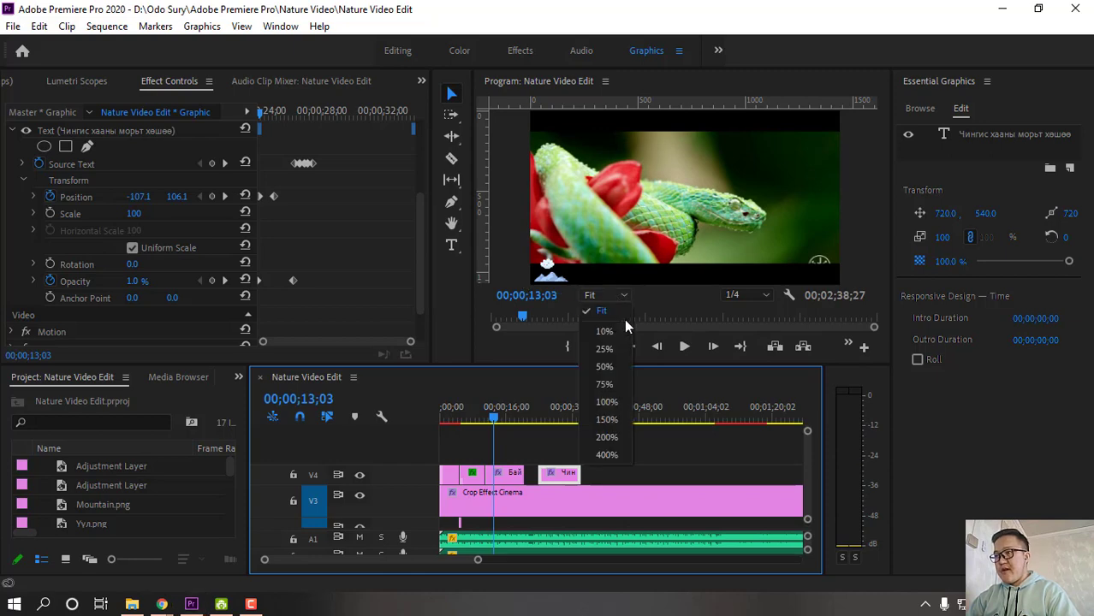
click(608, 404)
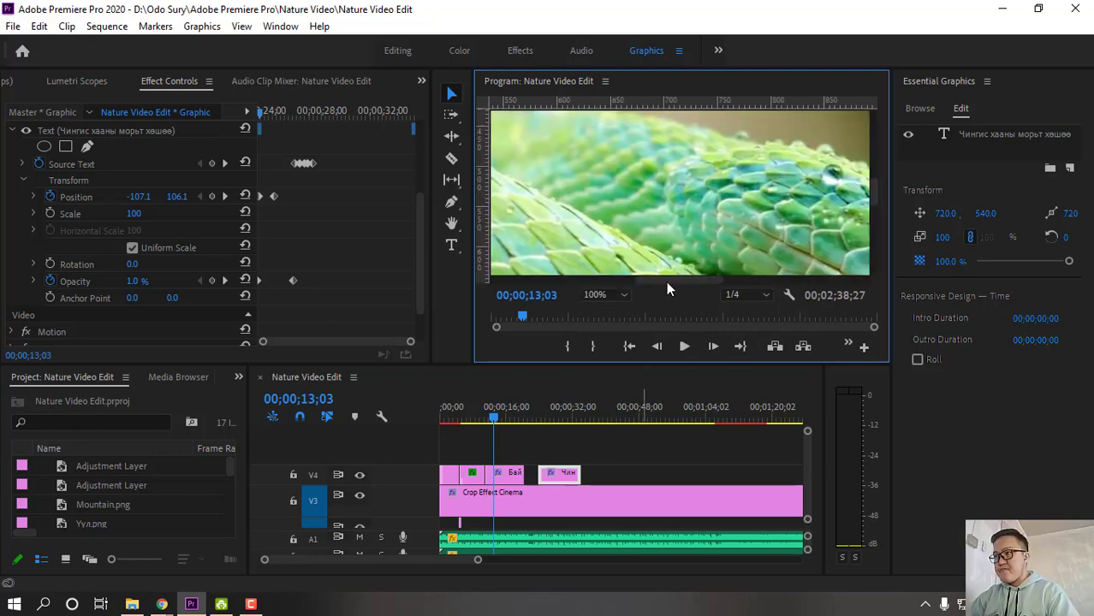
drag(667, 282, 654, 283)
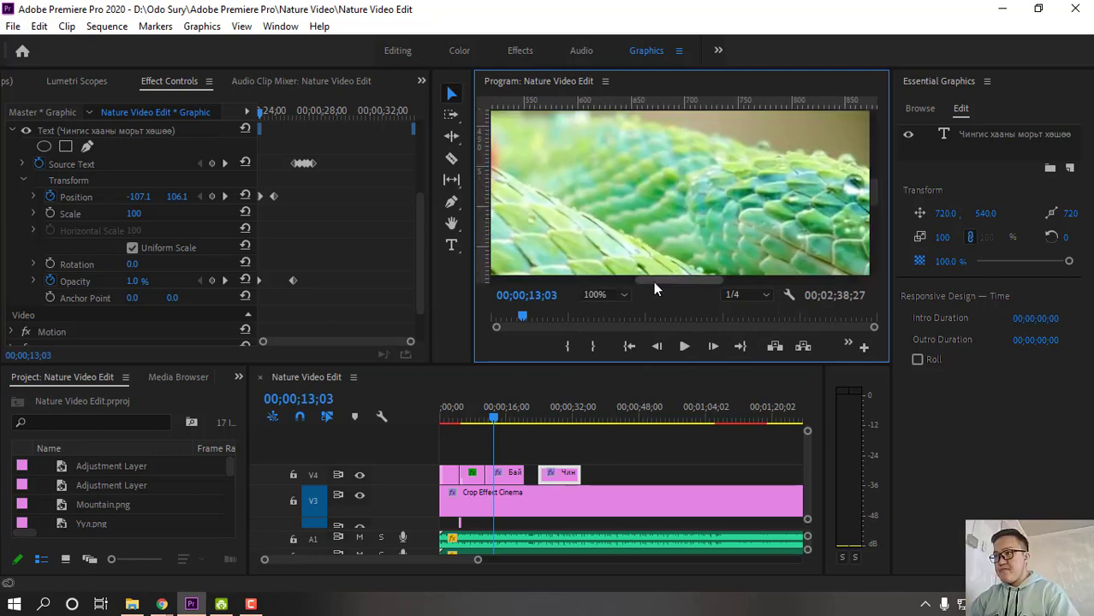
click(552, 281)
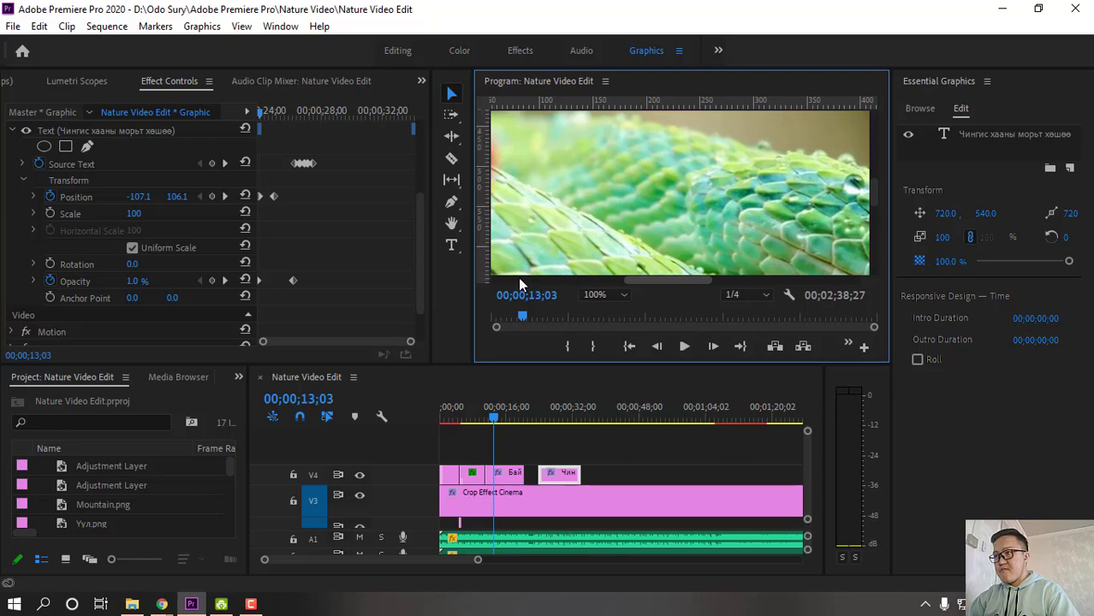
click(519, 279)
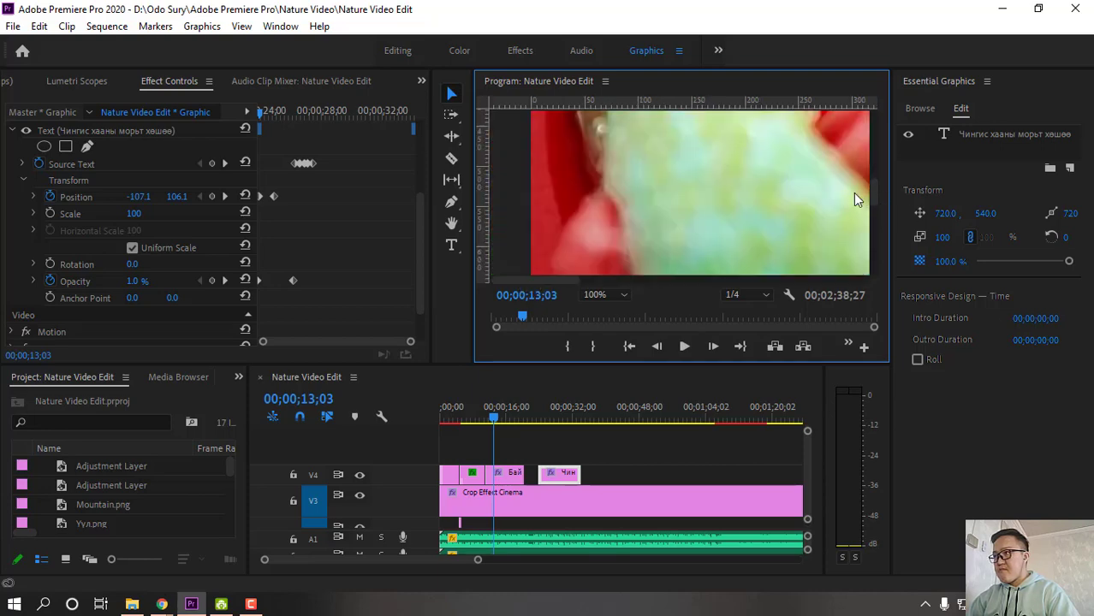
click(872, 247)
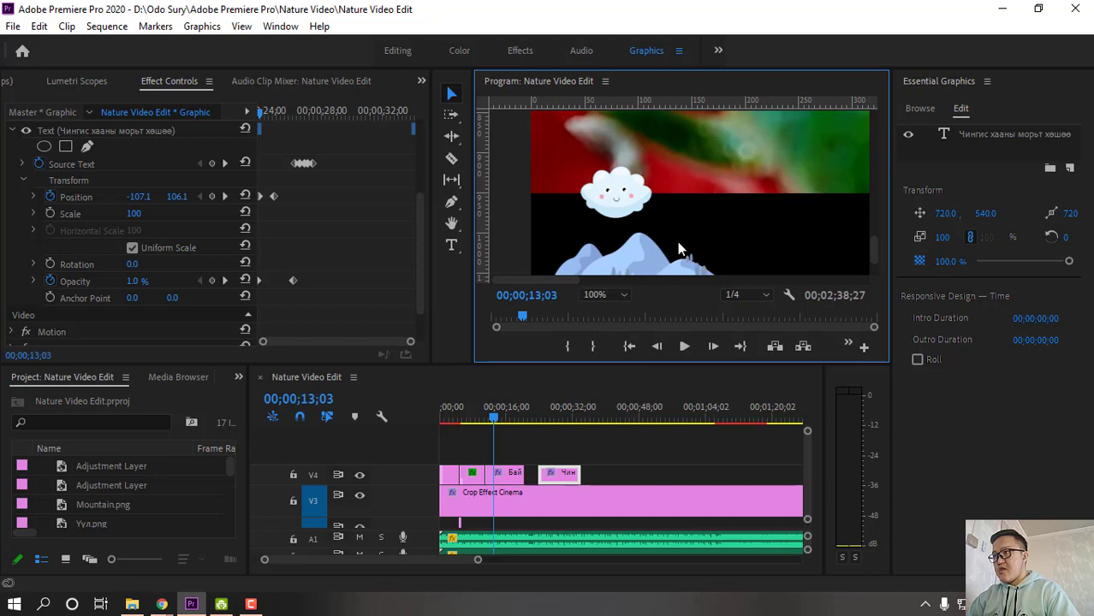
click(874, 267)
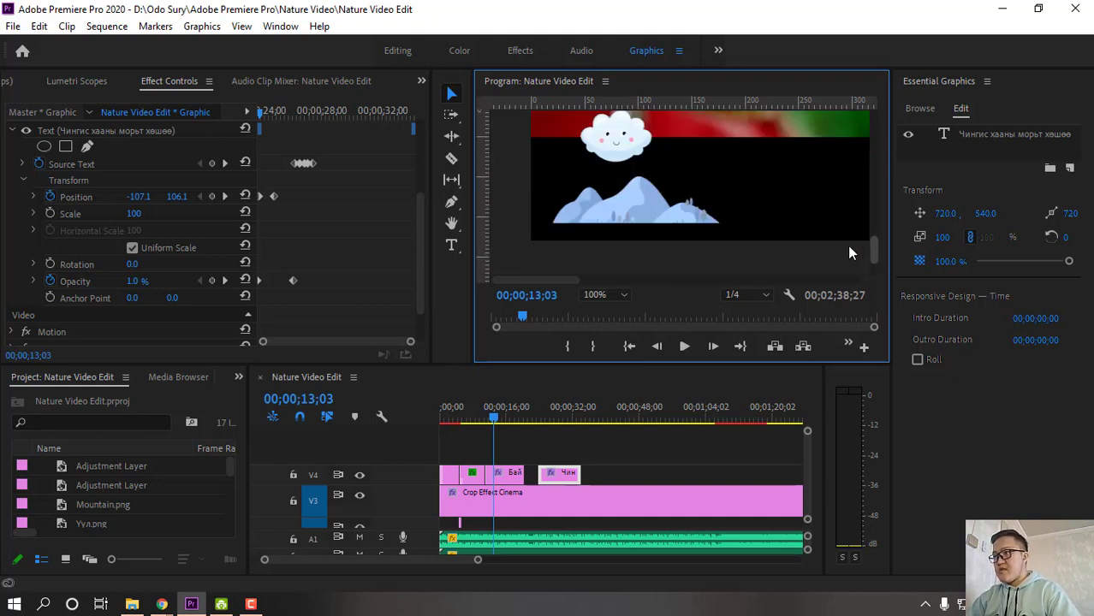
scroll(678, 159, down, 1)
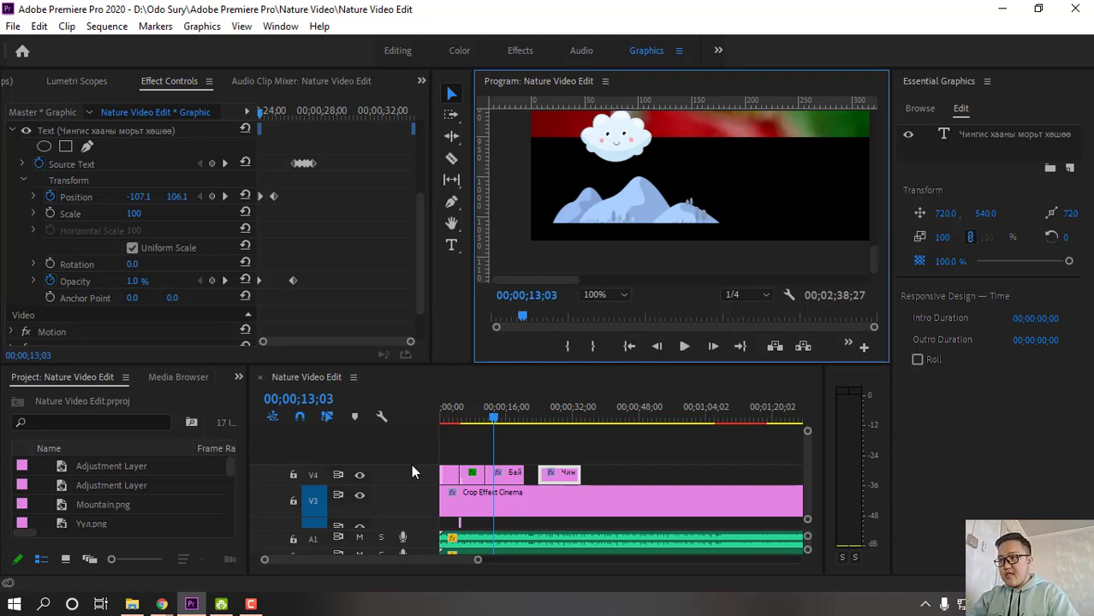
Add the image files Цас1 and Цас2 as layers to the "Байгалийн тухай видео" graphic clip, with the playhead at 00;00;15;07
click(514, 482)
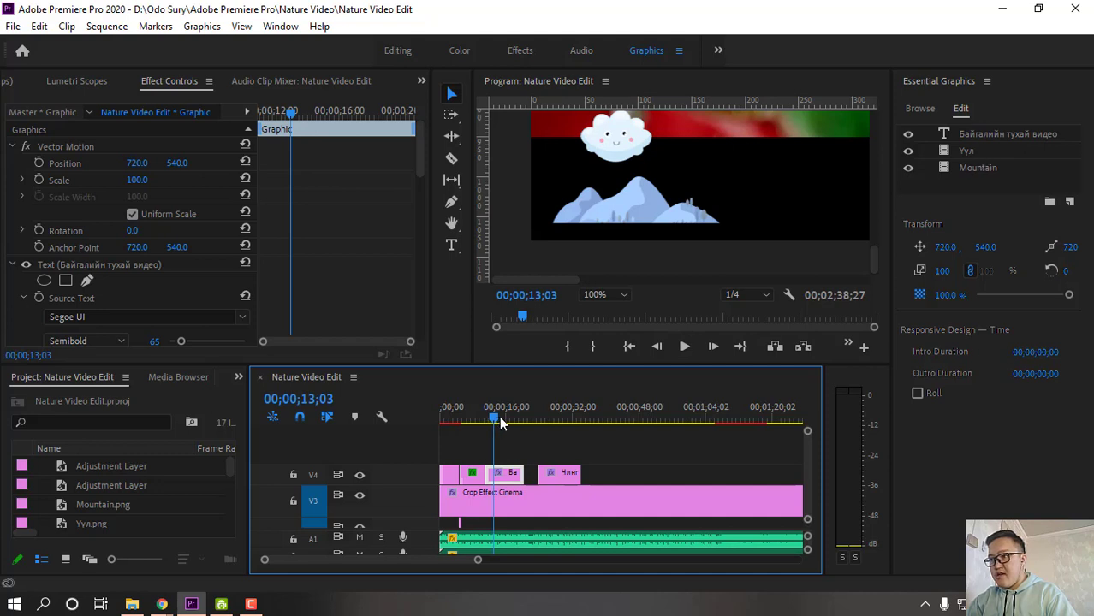
drag(494, 417, 503, 419)
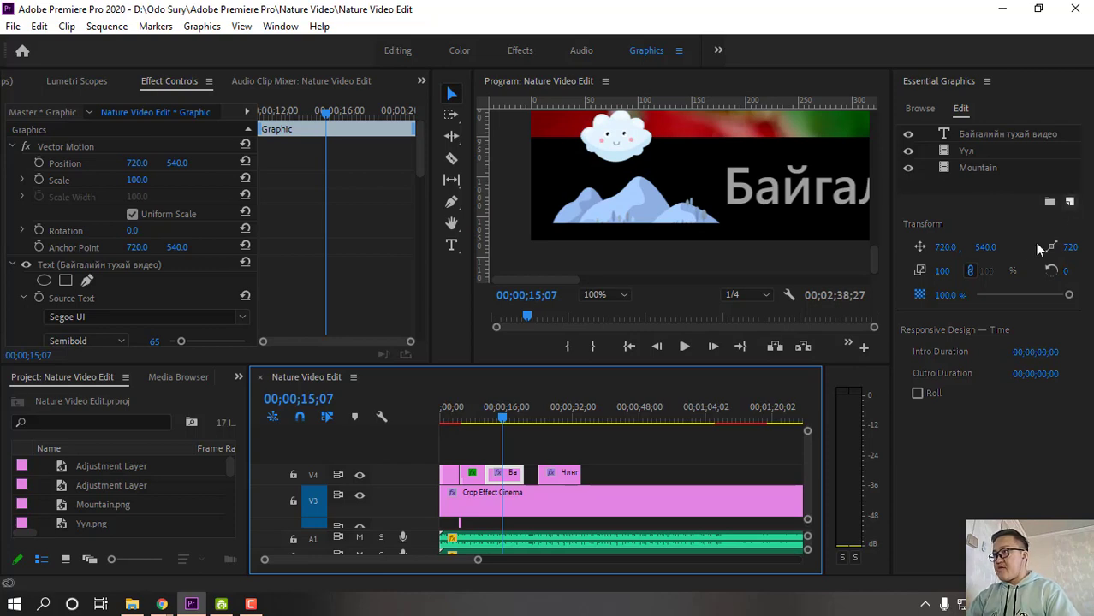
click(1070, 203)
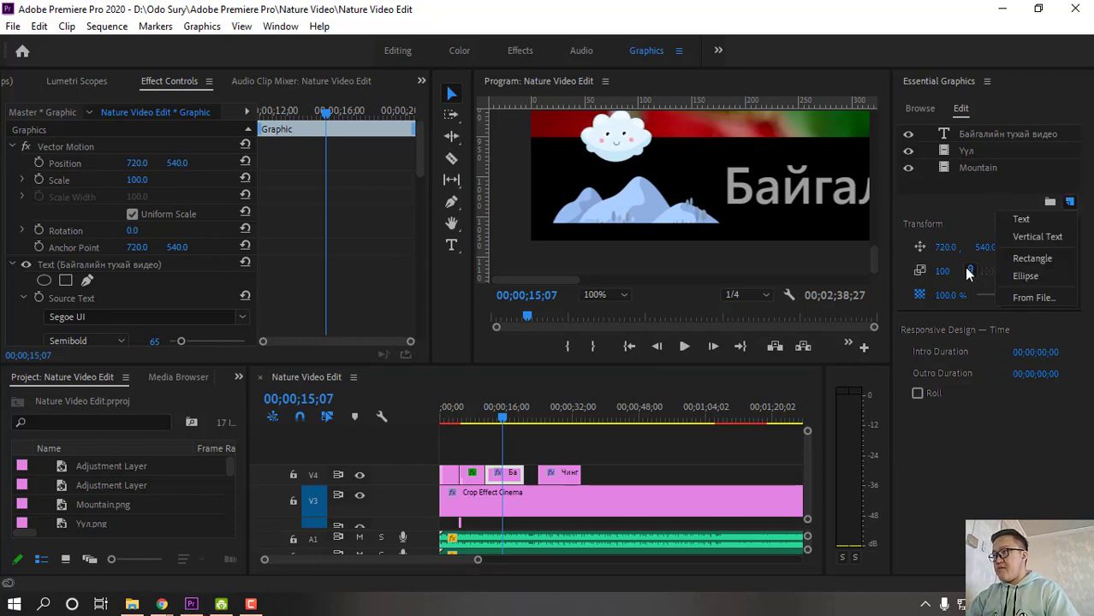
click(1031, 300)
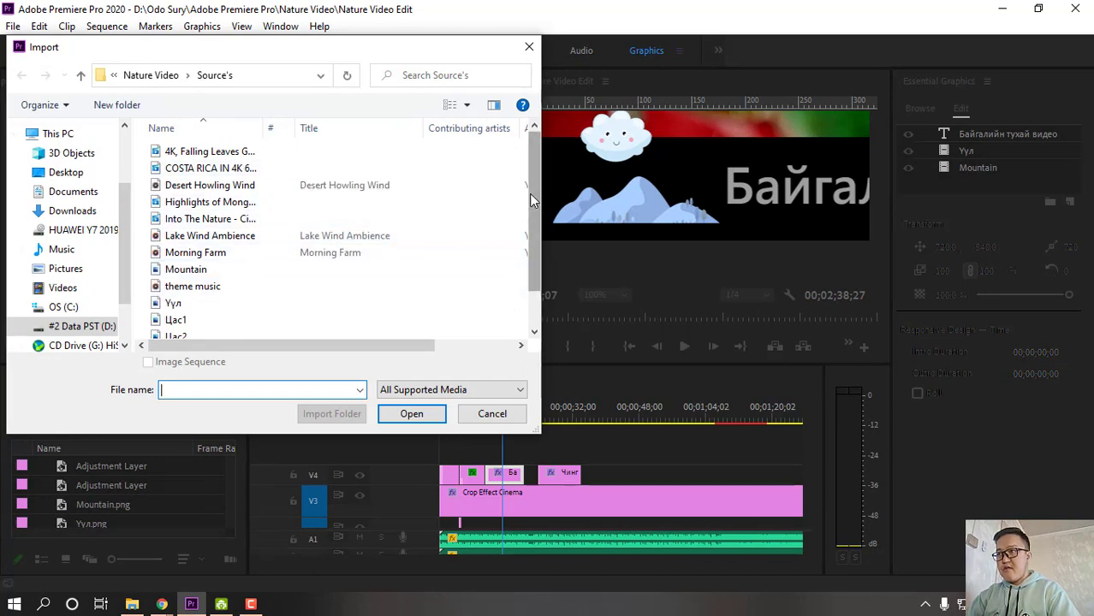
scroll(531, 214, down, 1)
click(180, 279)
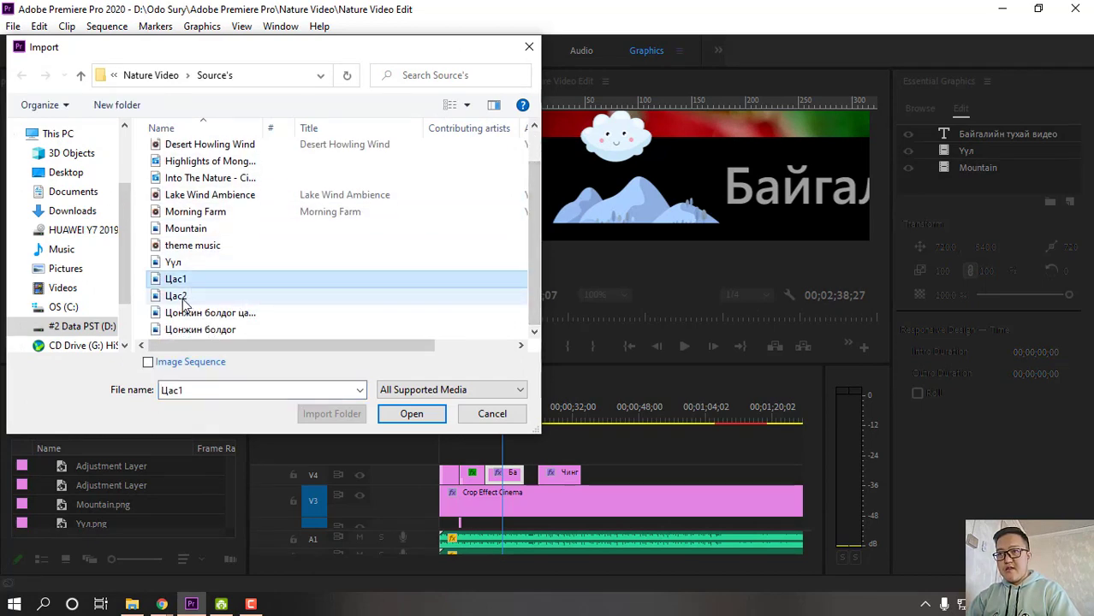
shift+click(181, 295)
click(411, 413)
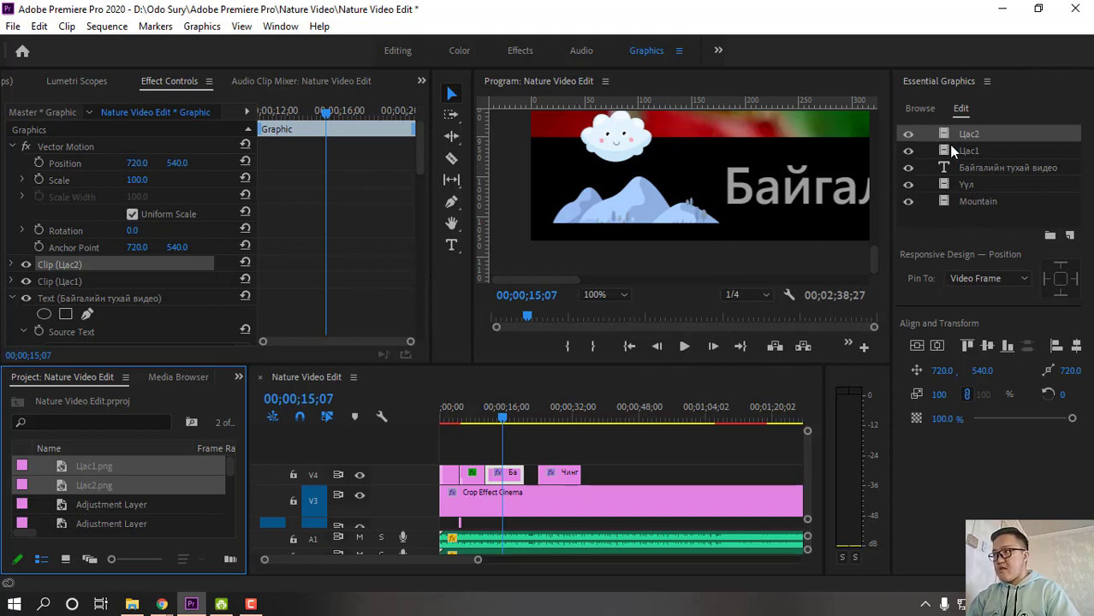
Set the horizontal position of the Цас2 snowflake layer to 100, with the whole frame fitted in the preview
click(622, 297)
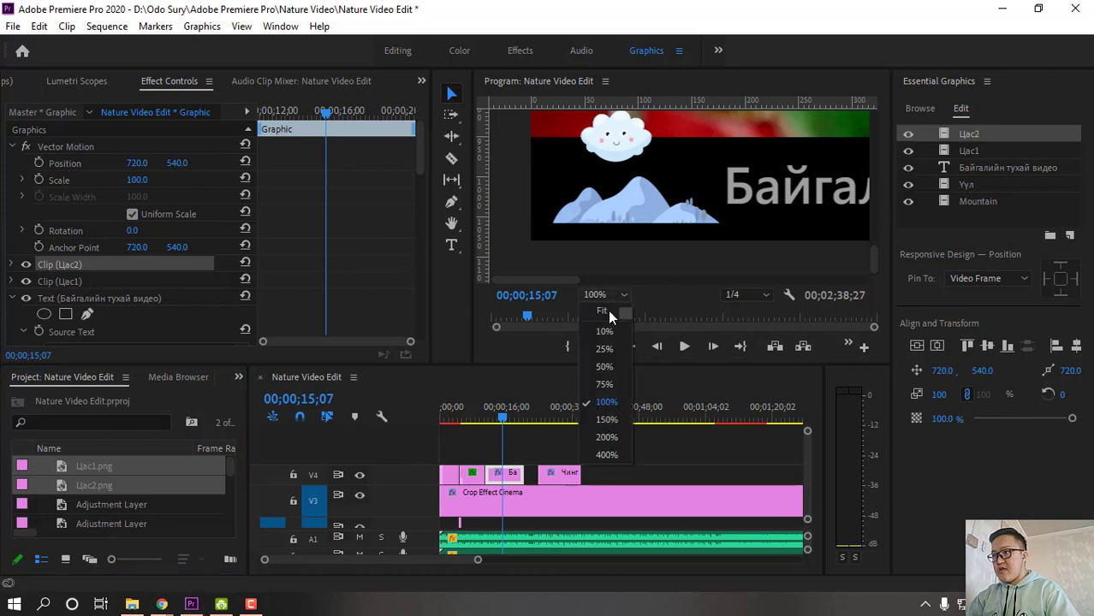
click(605, 312)
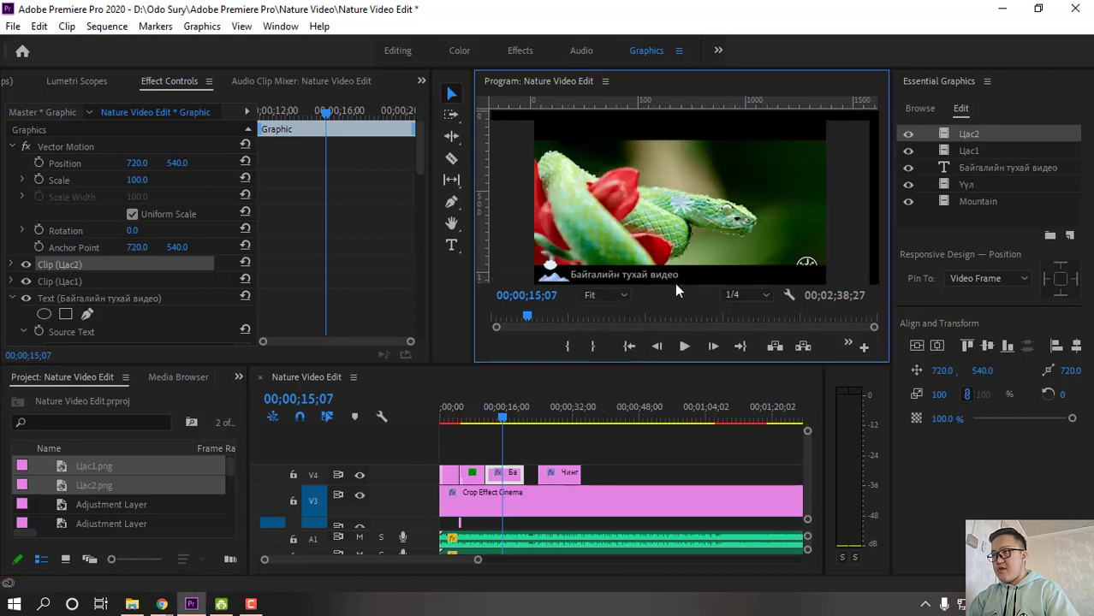
click(791, 199)
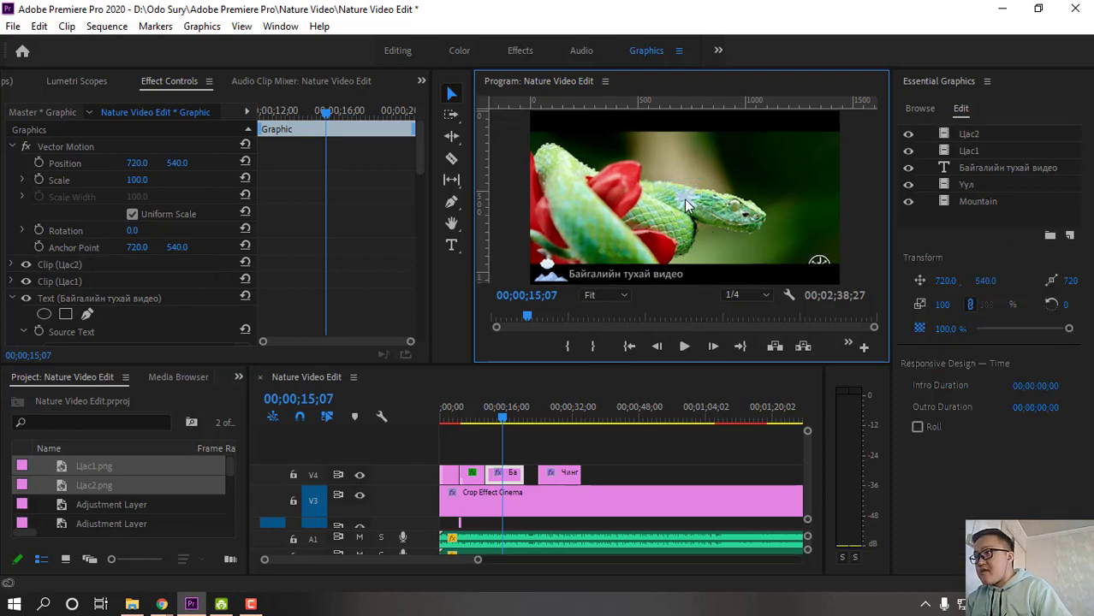
click(685, 205)
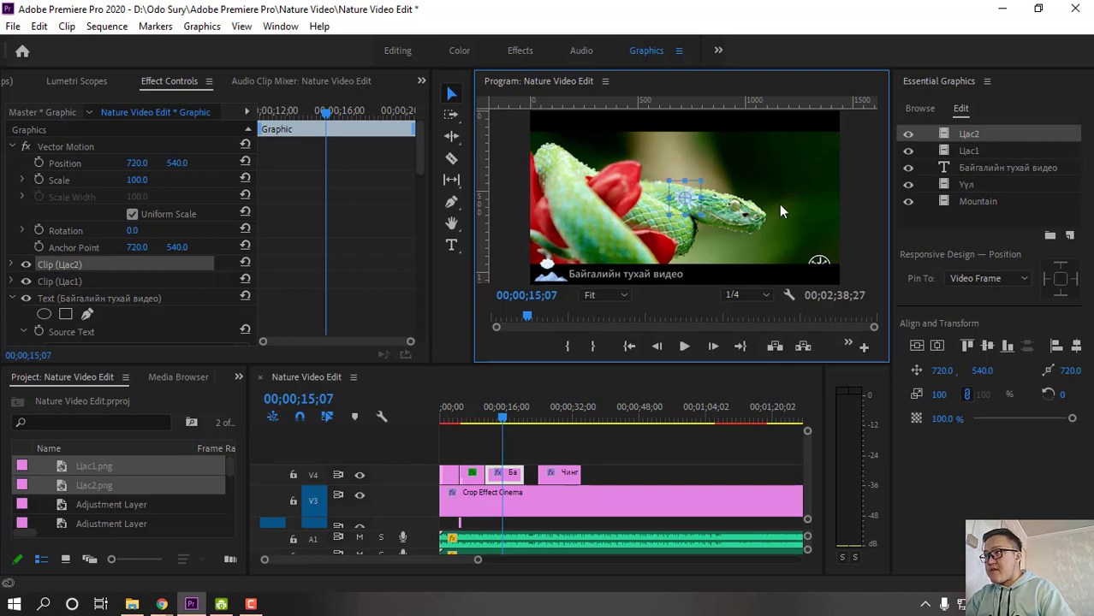
click(12, 264)
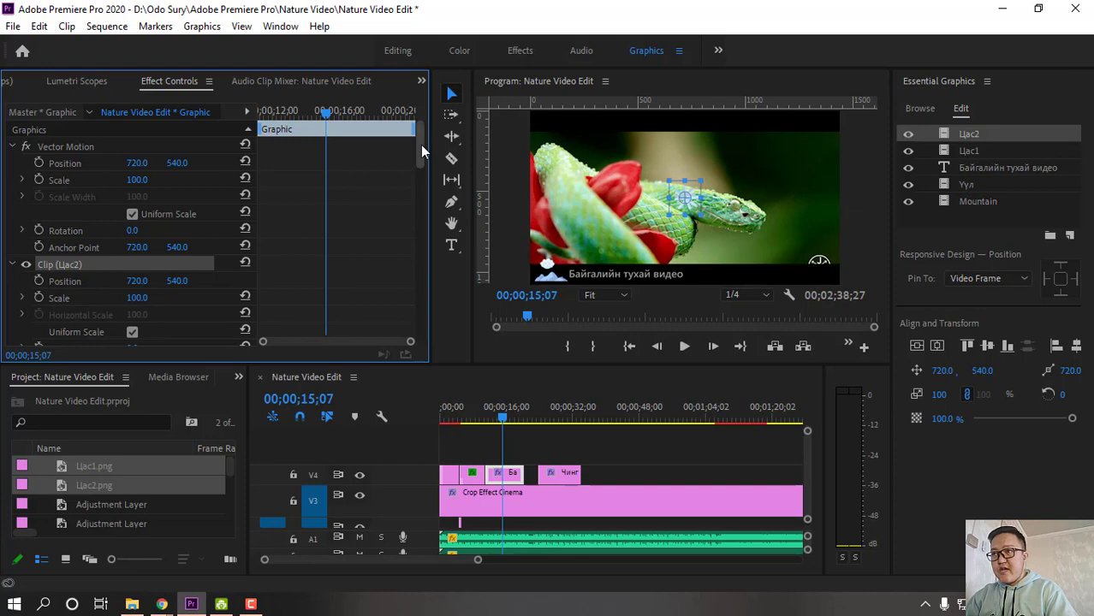
scroll(420, 155, down, 1)
scroll(418, 154, down, 4)
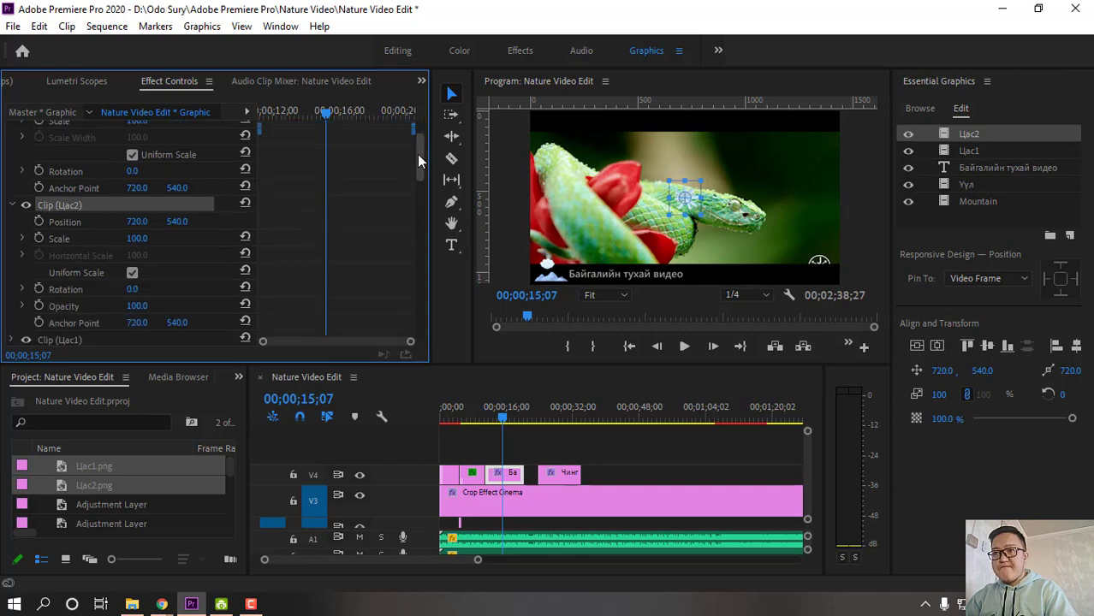
scroll(416, 172, up, 1)
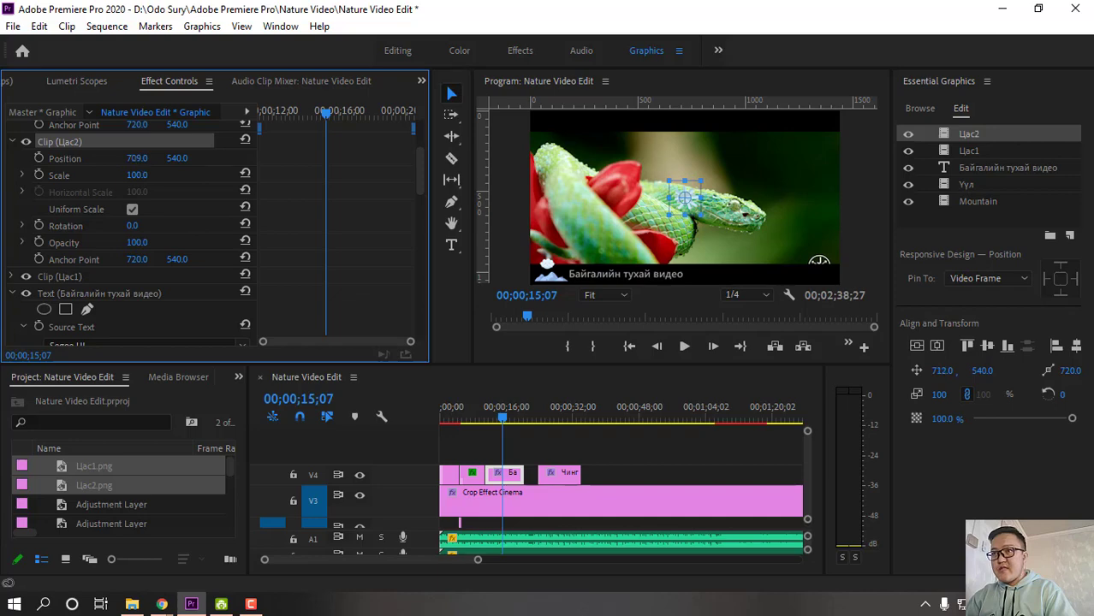
drag(137, 159, 9, 158)
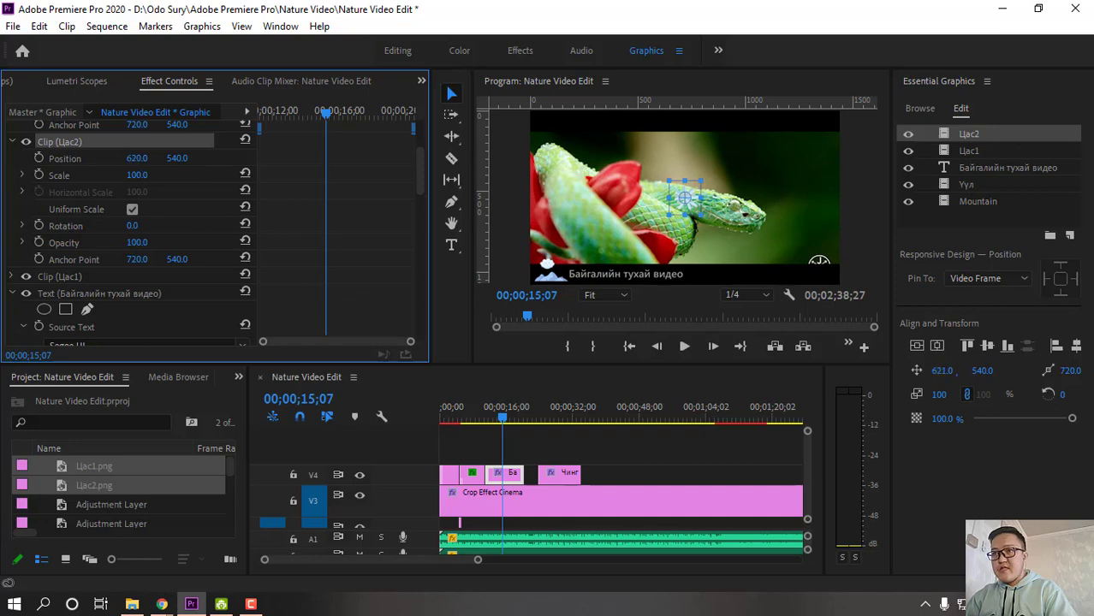
click(141, 160)
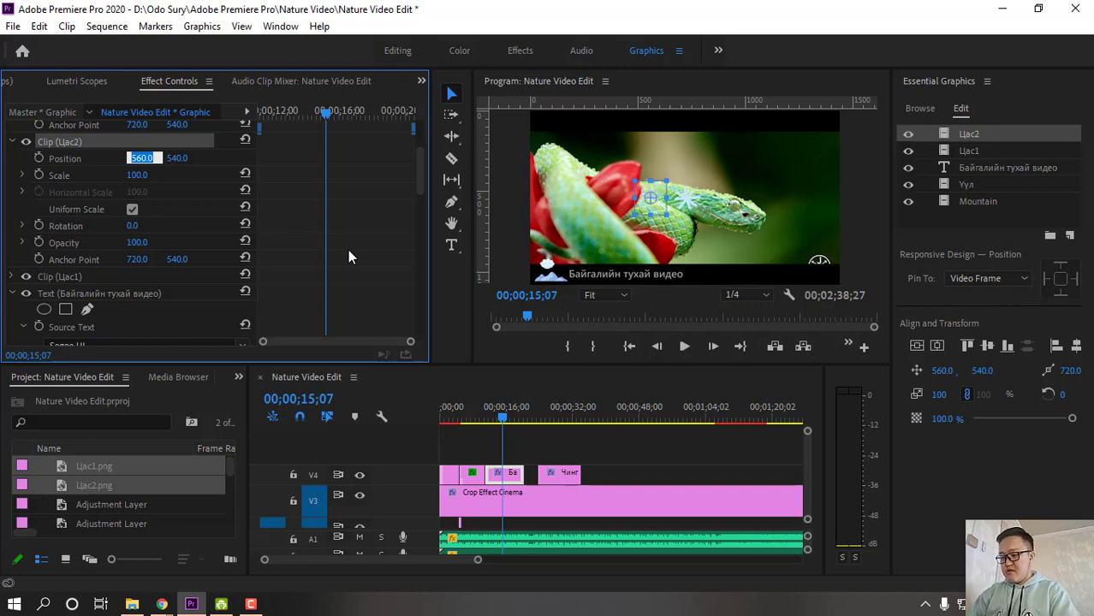
text(100)
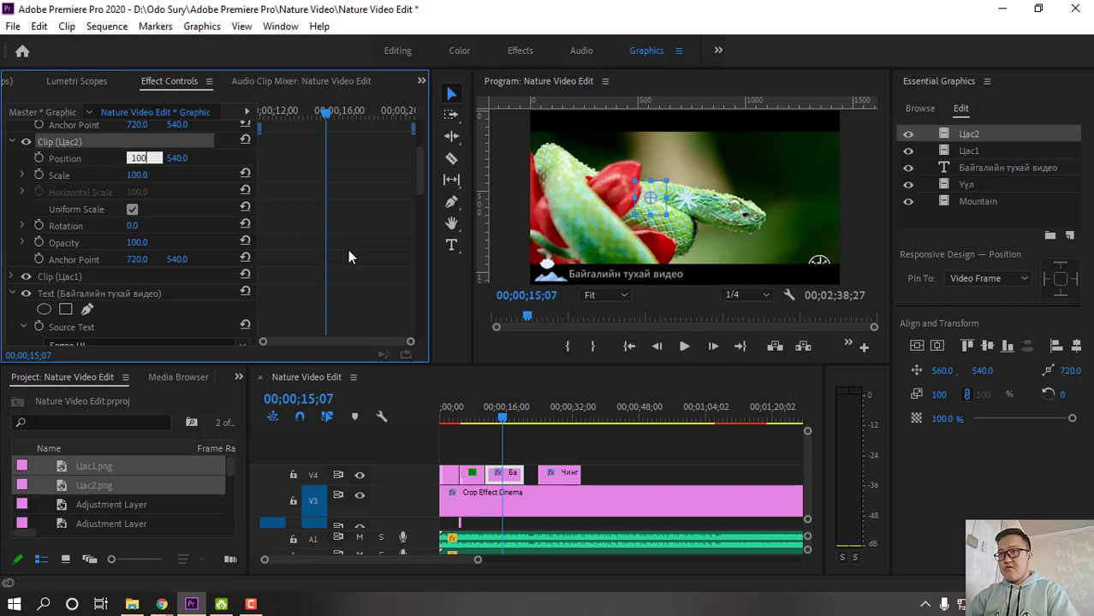
key(Return)
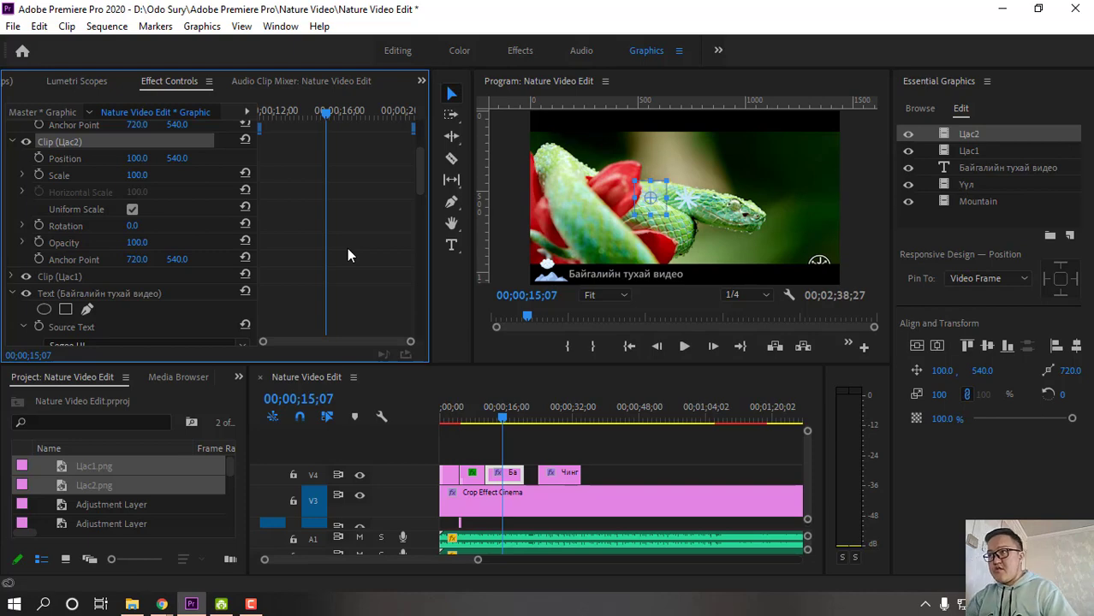
Select the Үүл cloud layer of the title graphic and inspect its position and scale properties
click(548, 268)
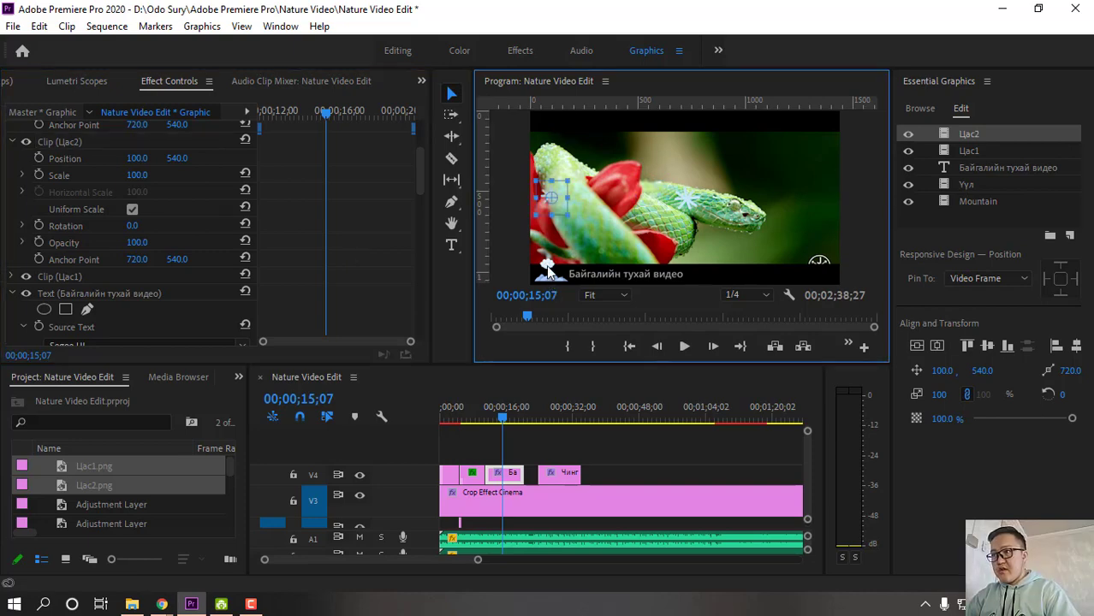
click(548, 268)
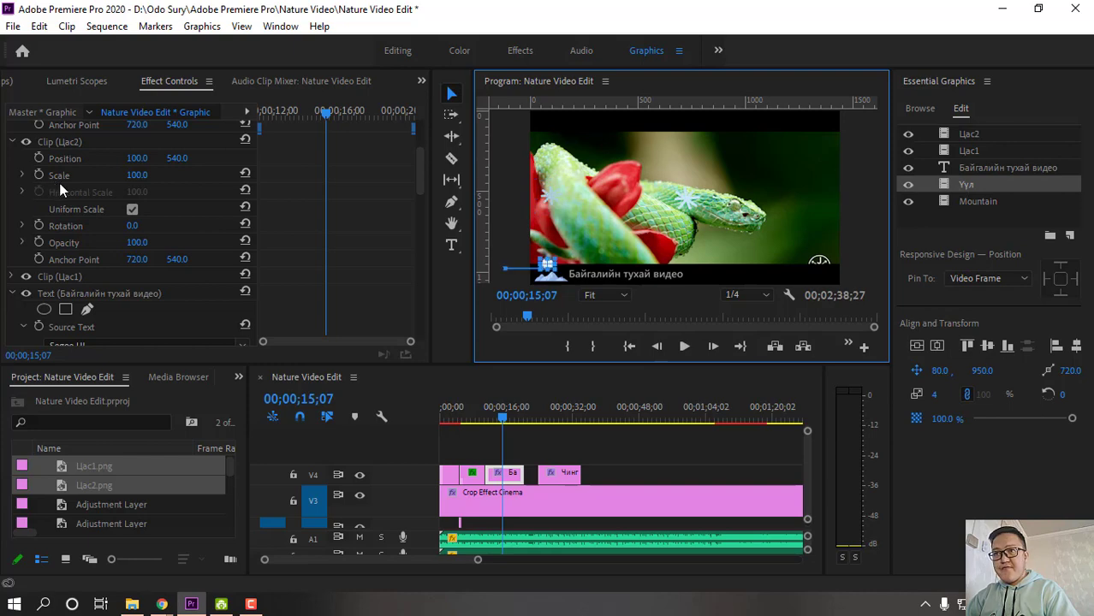
click(420, 155)
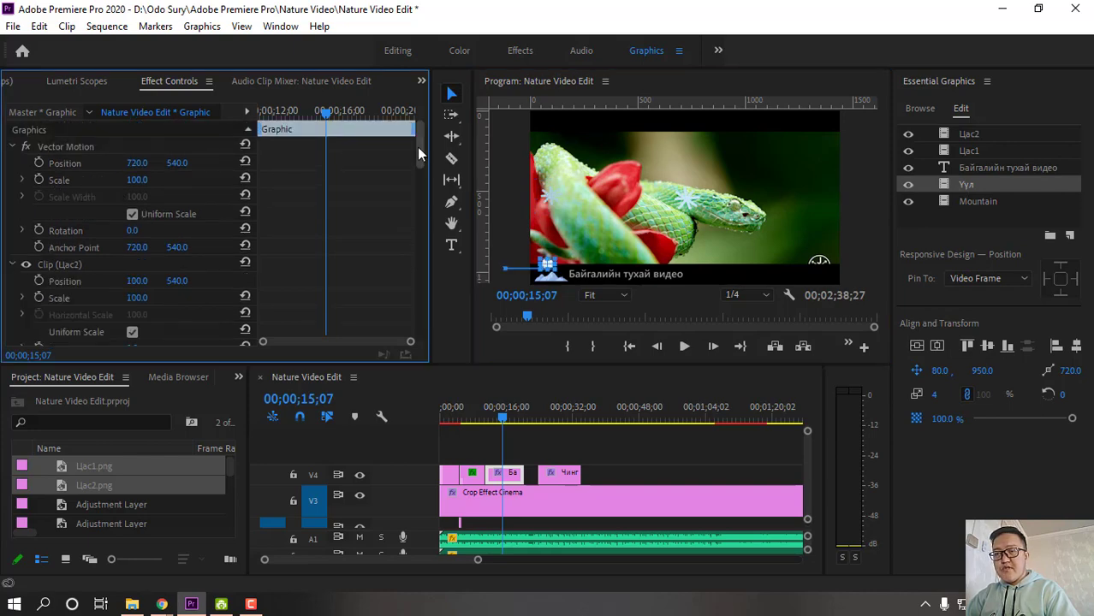
scroll(418, 153, down, 1)
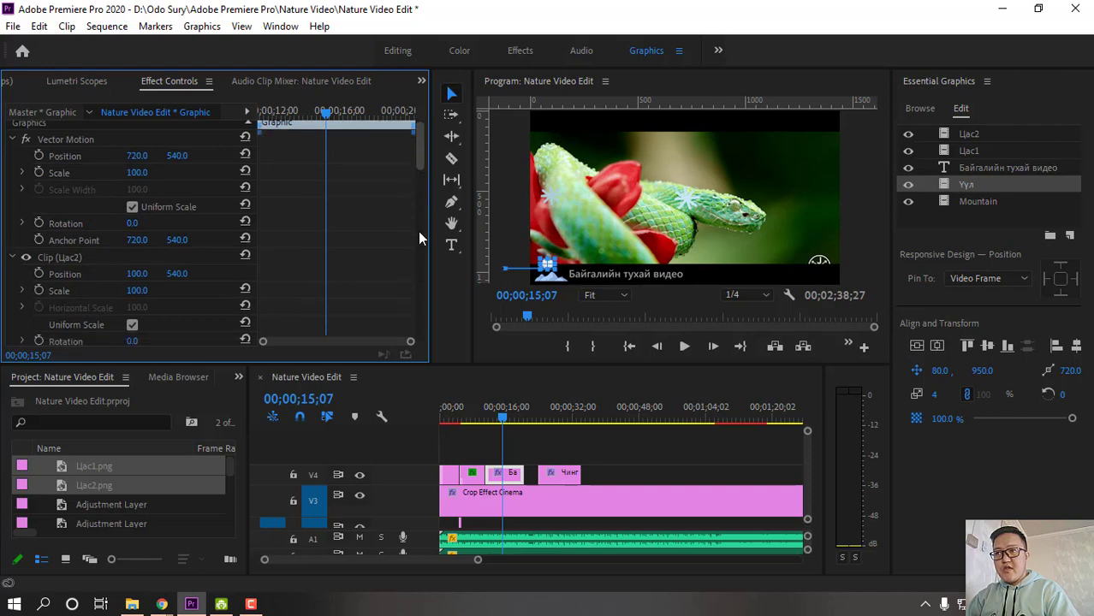
scroll(418, 238, down, 5)
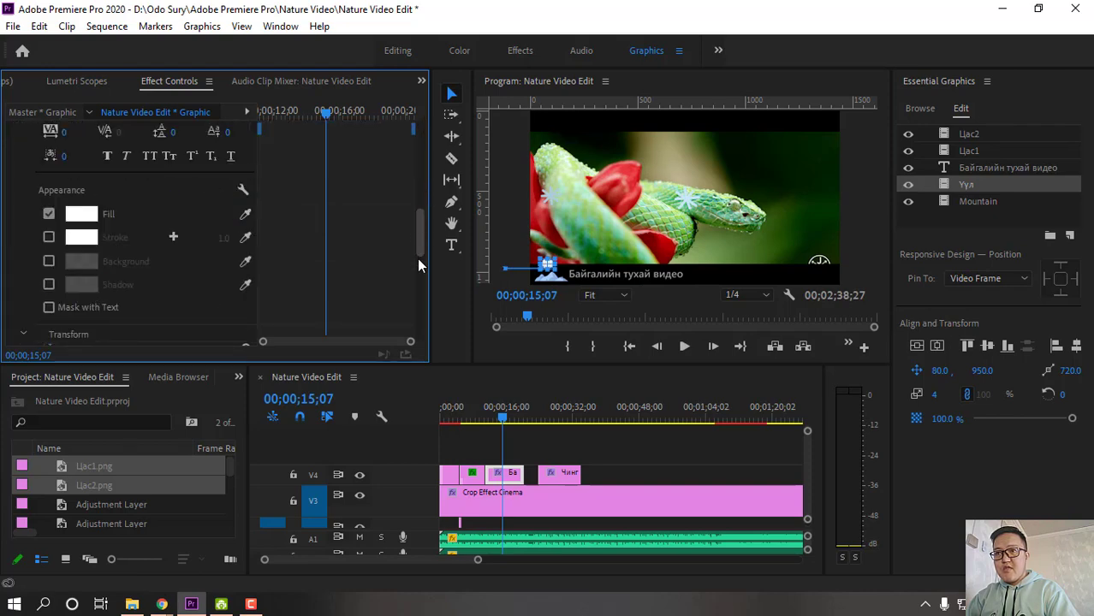
scroll(416, 280, down, 4)
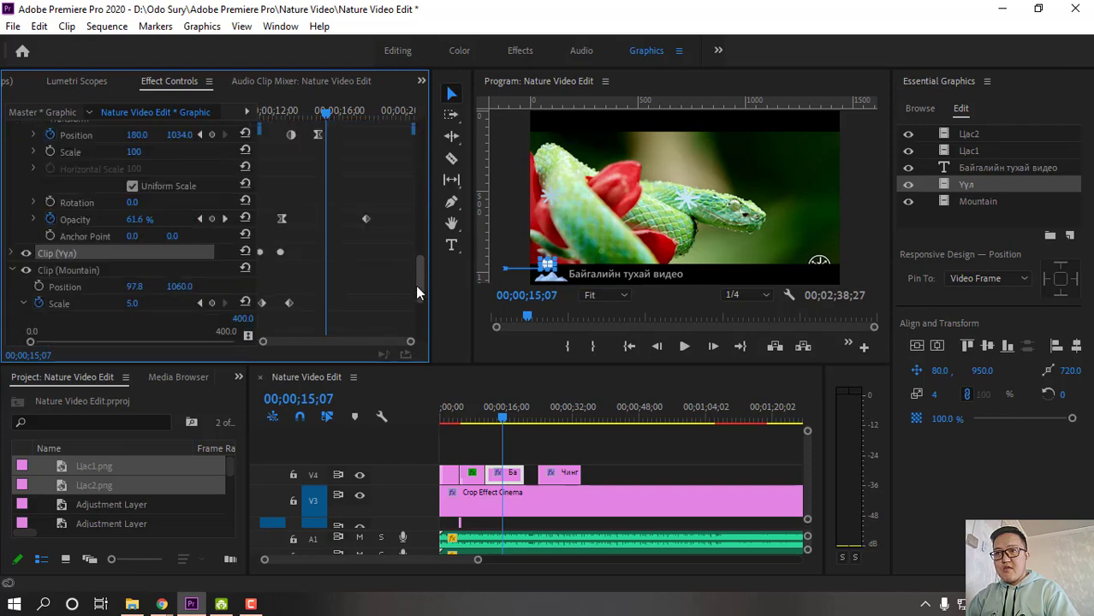
click(12, 254)
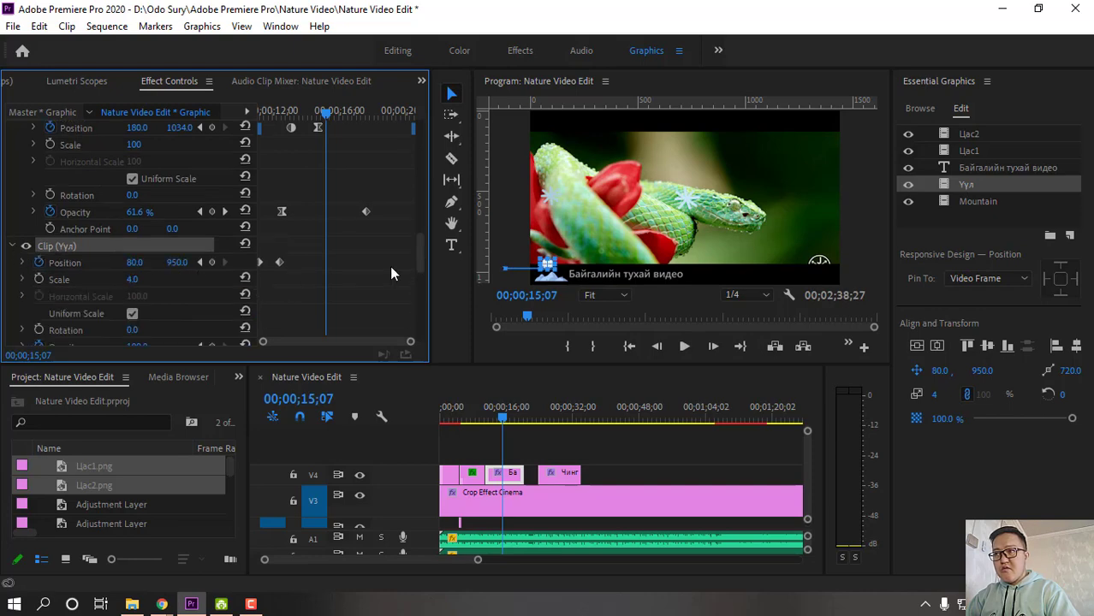
Set the vertical position of the Цас2 snowflake layer to 960 and its scale to 5, with the text layer's properties collapsed
drag(417, 251, 403, 172)
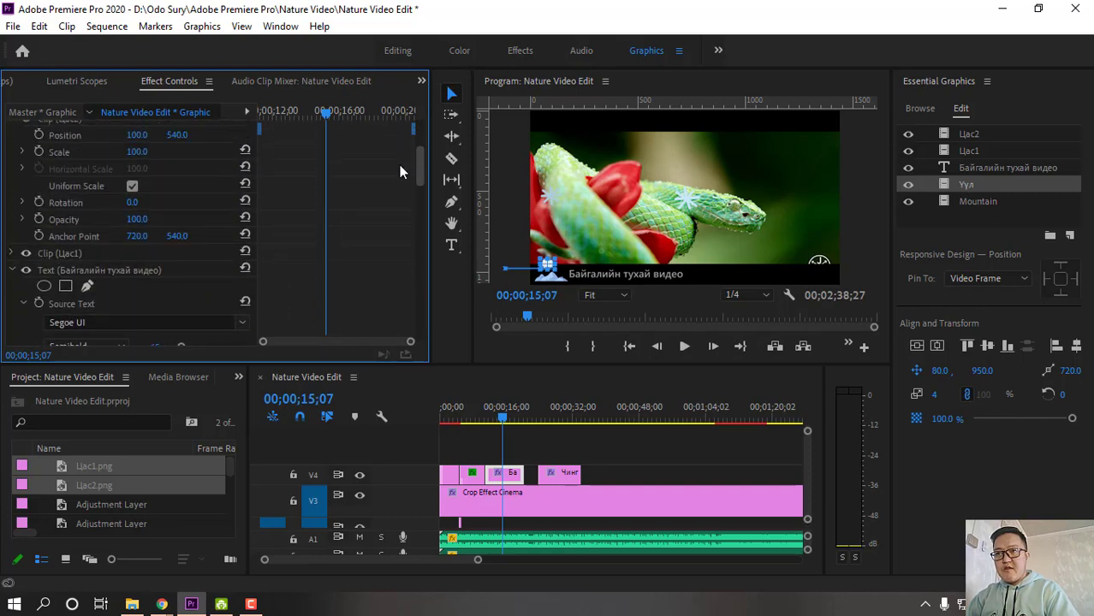
click(12, 269)
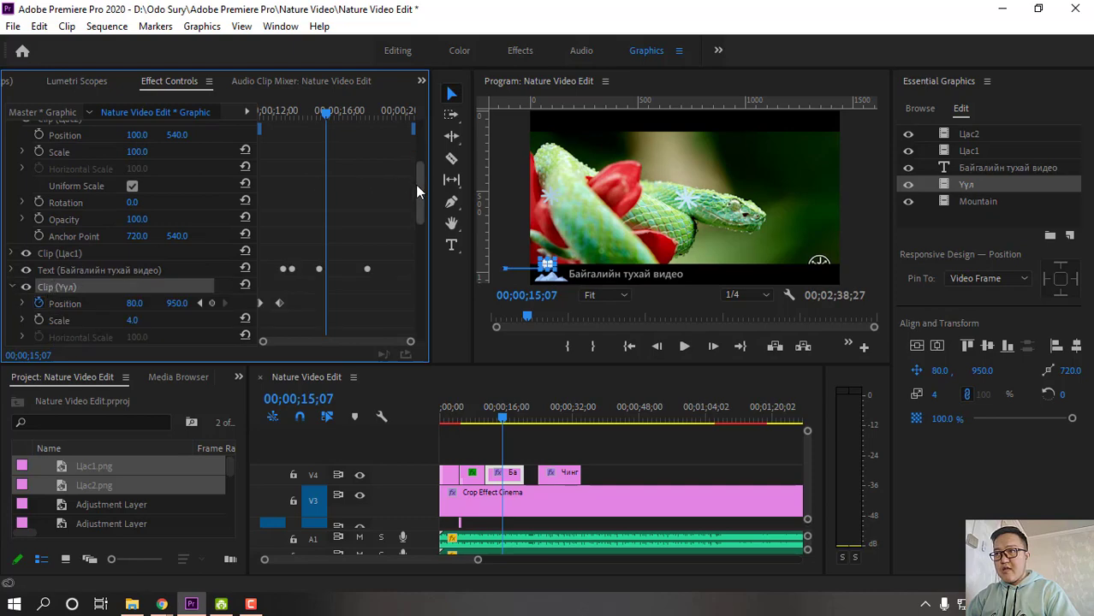
drag(416, 184, 414, 125)
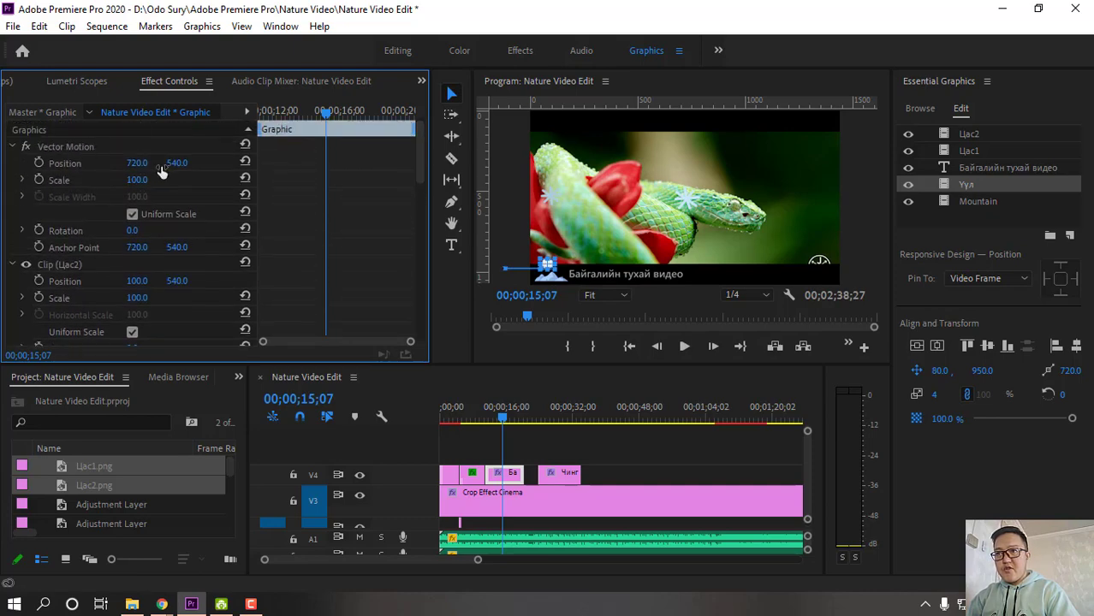
click(178, 280)
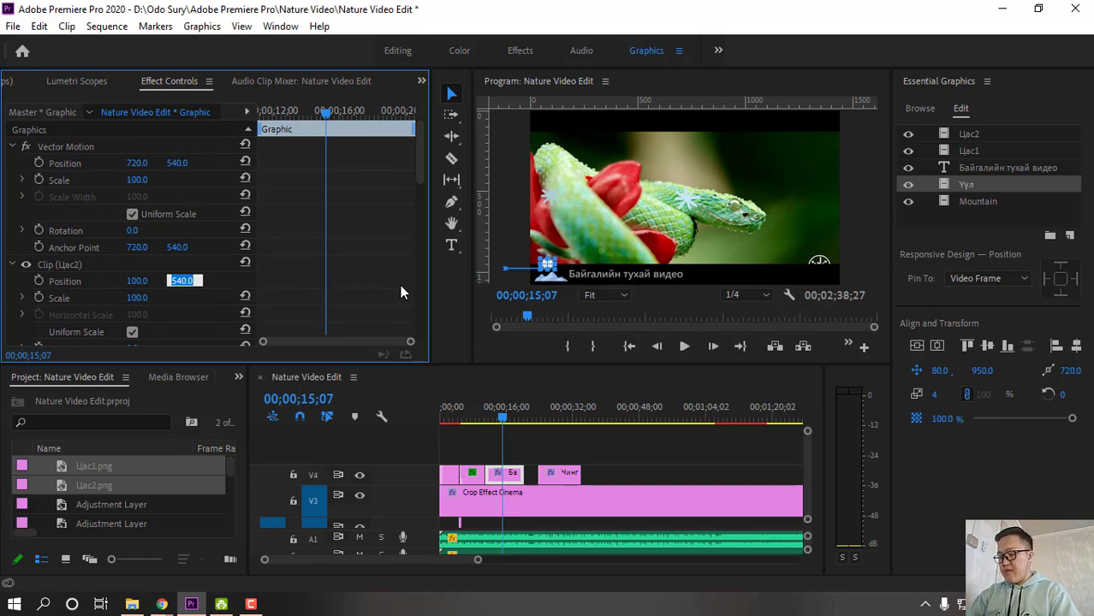
text(960)
key(Return)
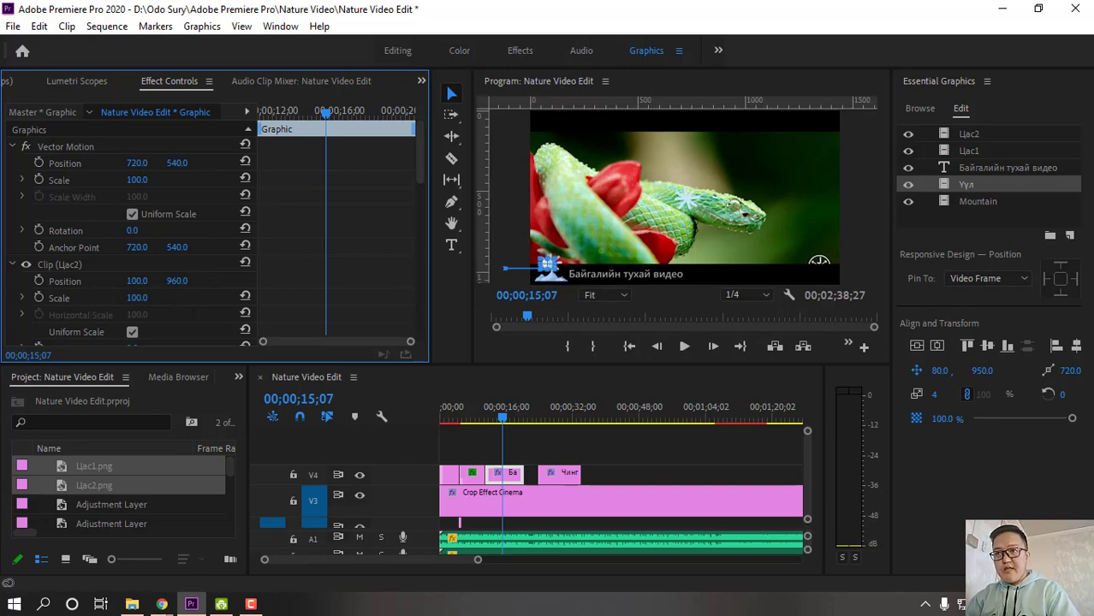
click(188, 293)
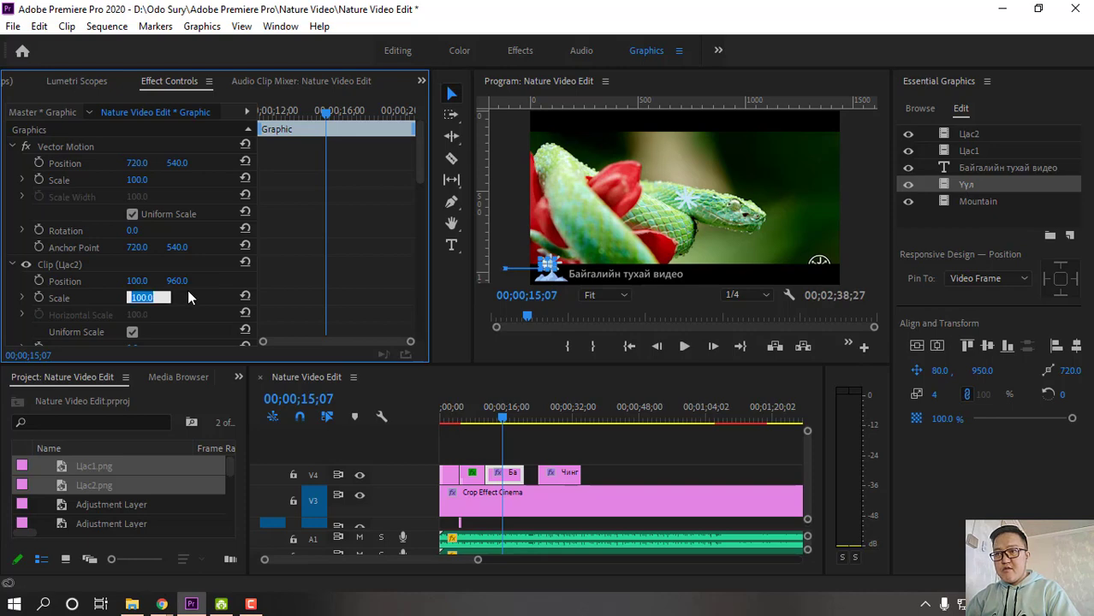
text(5)
key(Return)
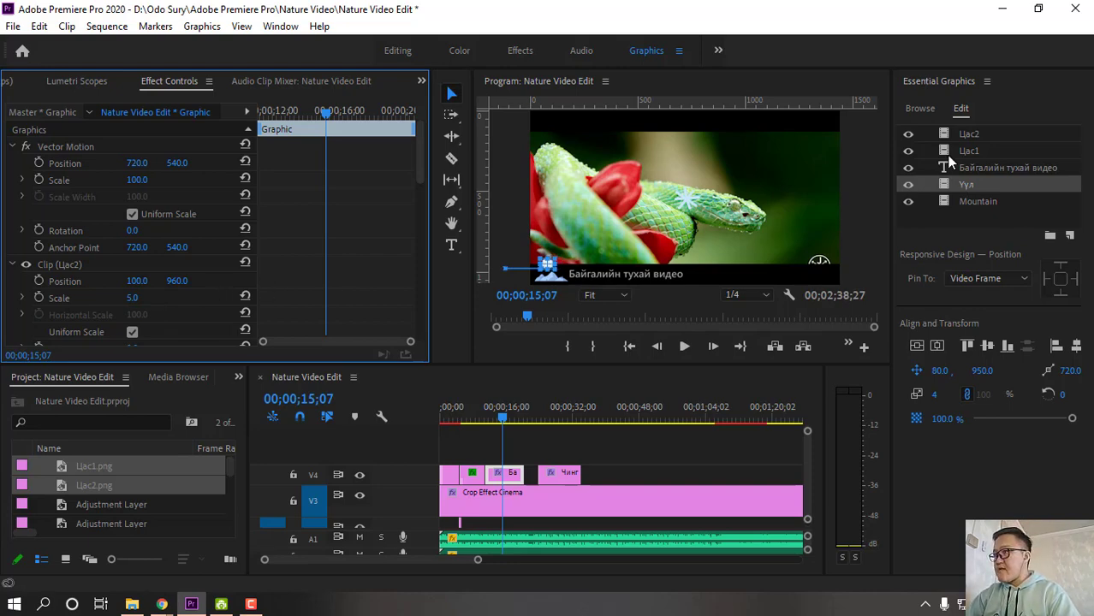
click(979, 134)
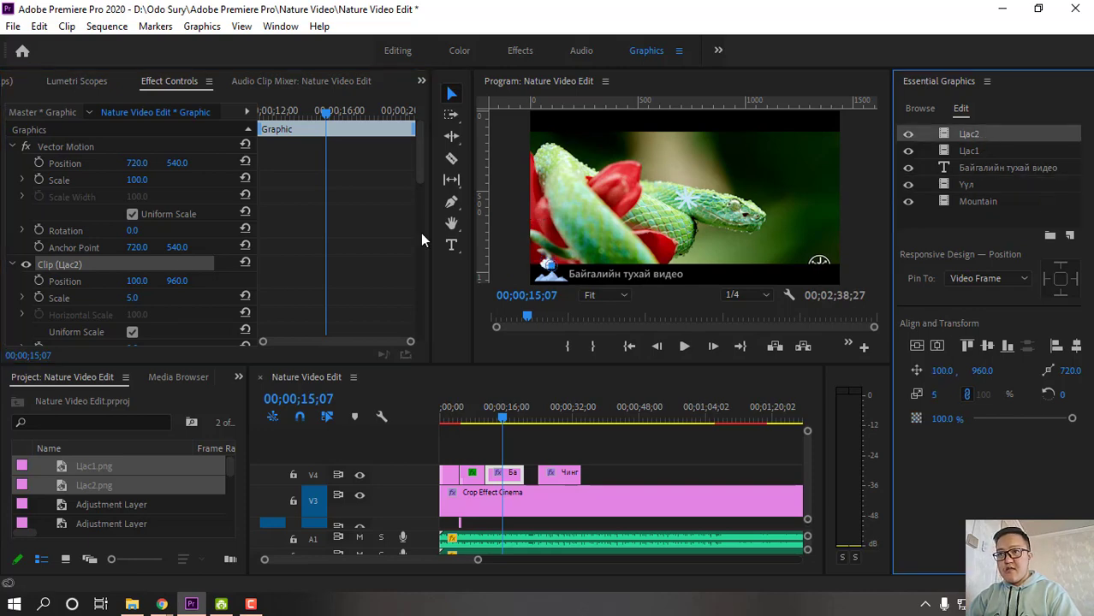
Select the Цас1 snowflake layer and expand its properties, collapsing those of the Үүл and Mountain layers
click(970, 154)
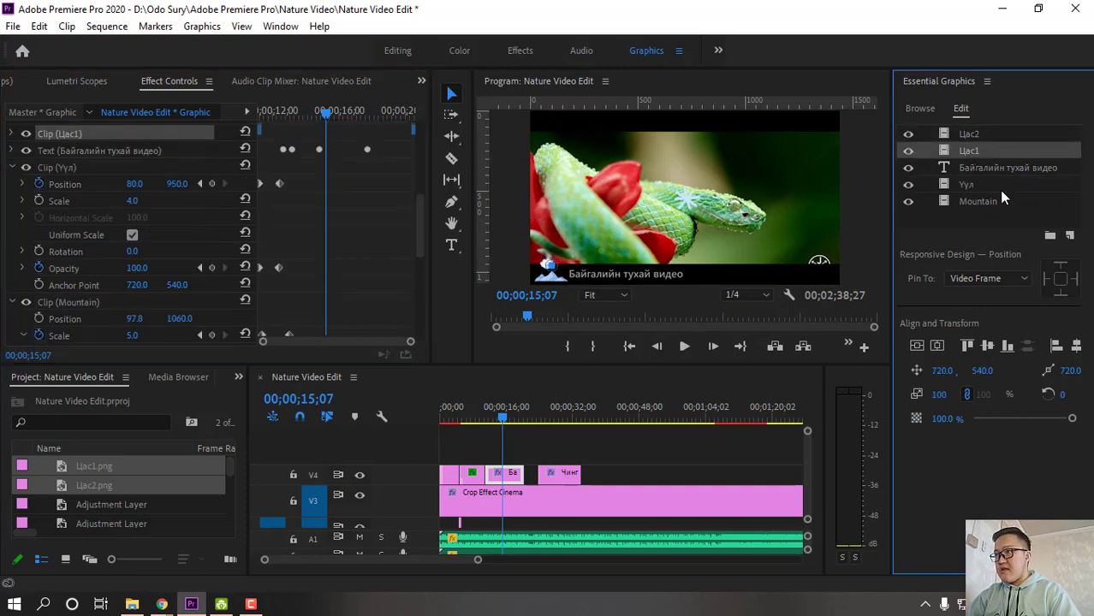
click(12, 168)
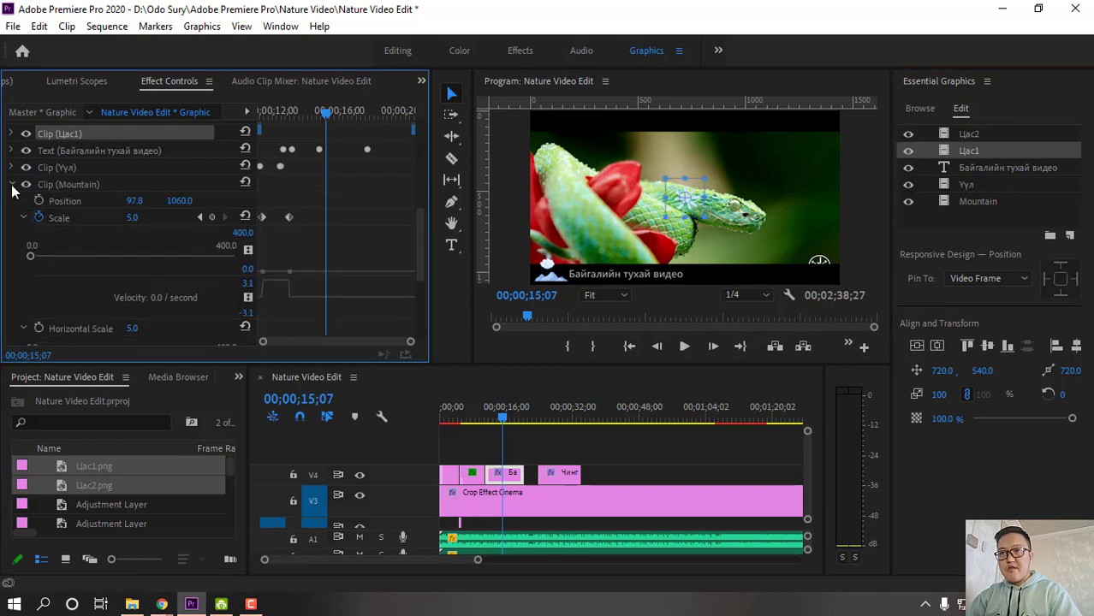
click(12, 186)
click(12, 203)
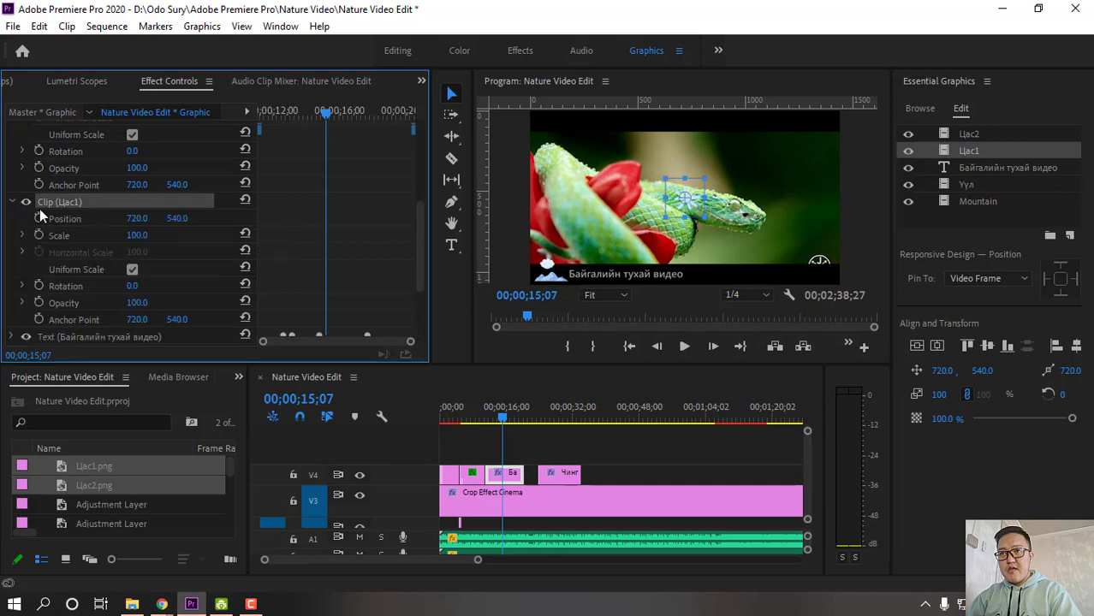
Set the position of the Цас1 snowflake layer to 110 horizontally and 970 vertically
click(138, 221)
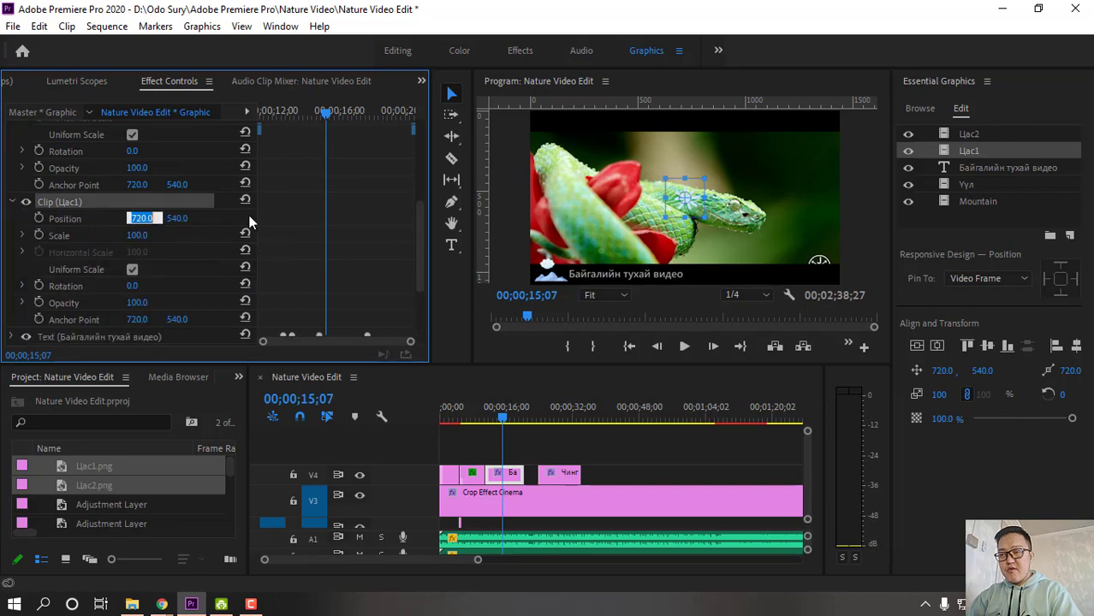
text(100)
key(Return)
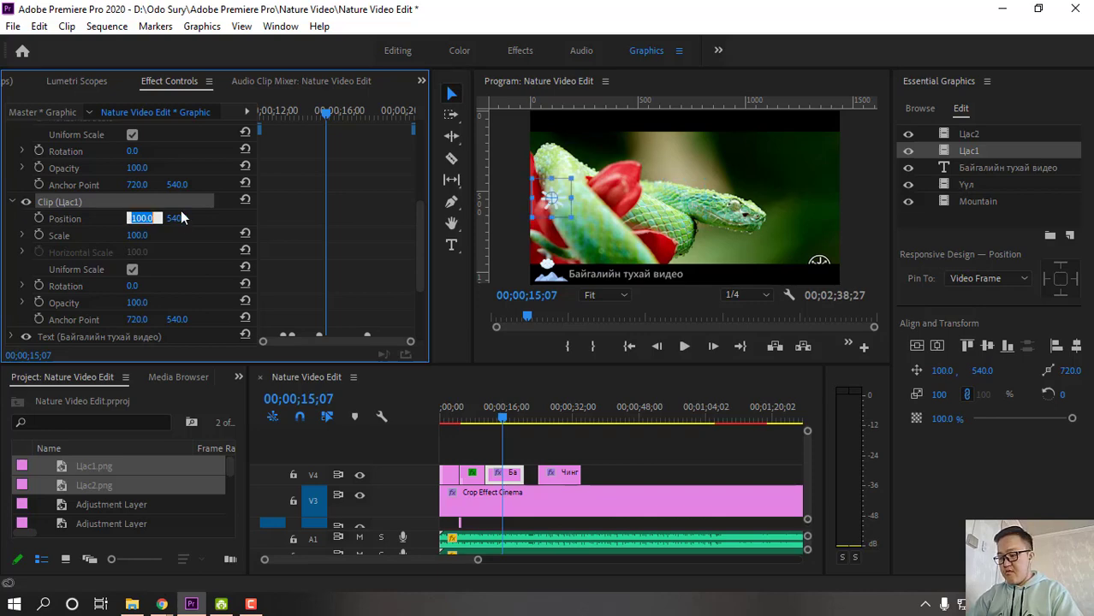
text(10)
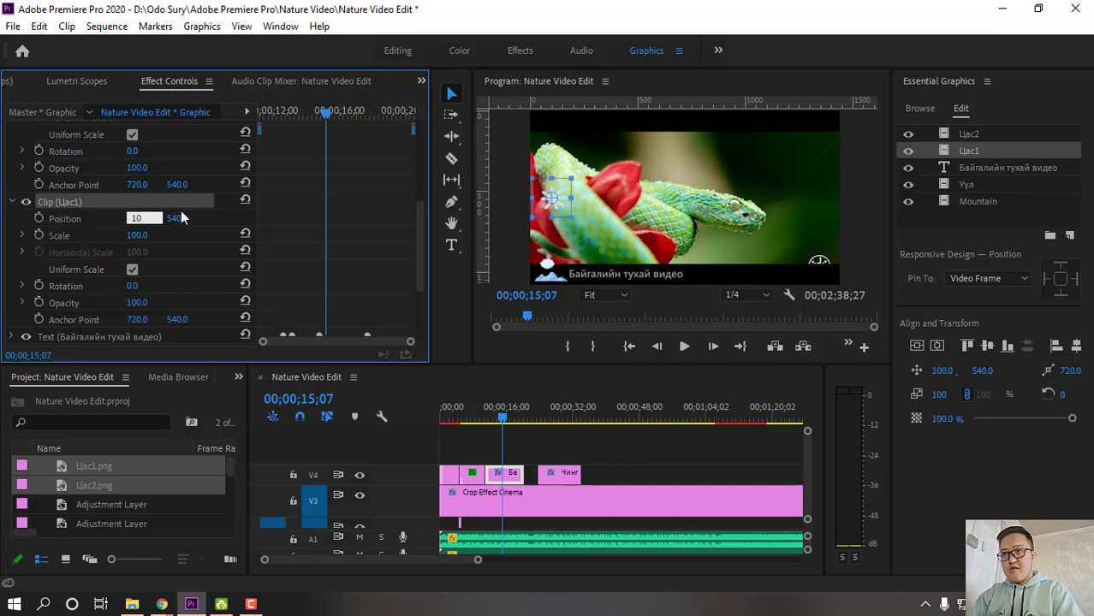
key(BackSpace)
key(BackSpace)
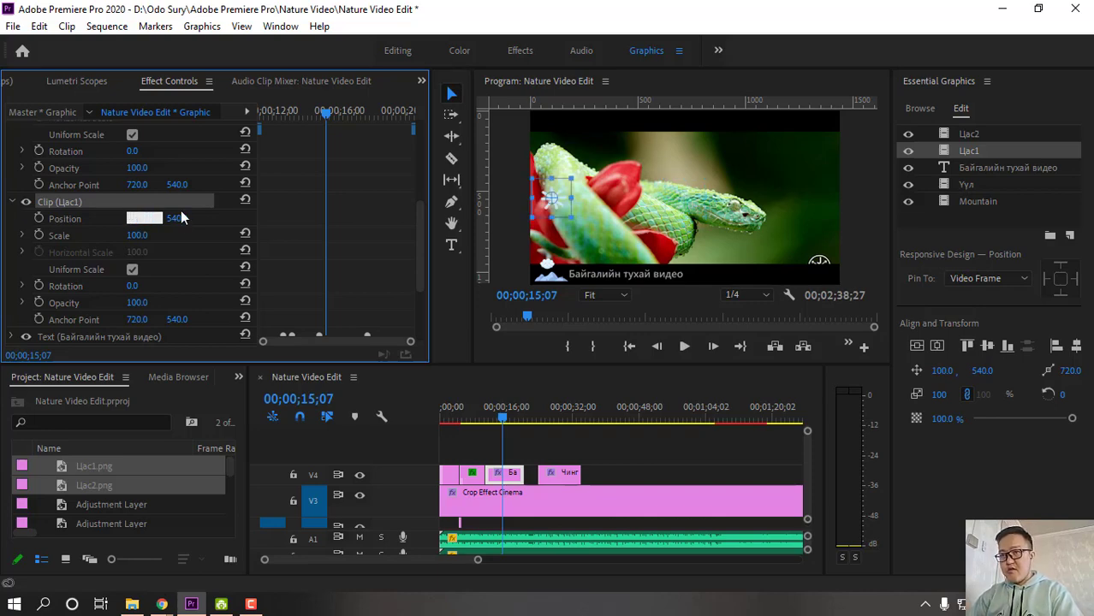
text(110)
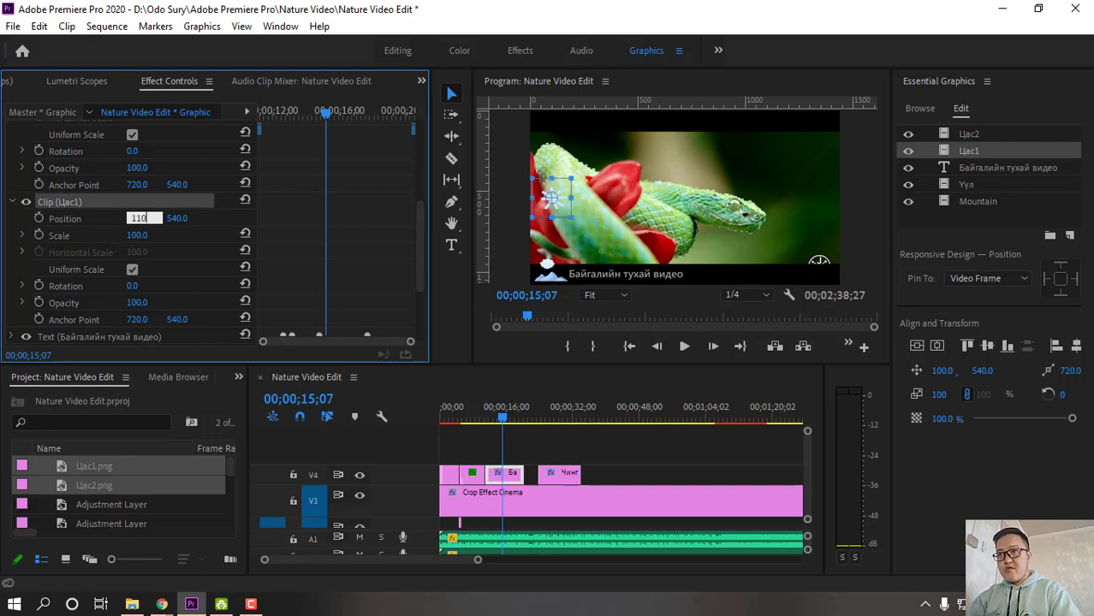
key(Return)
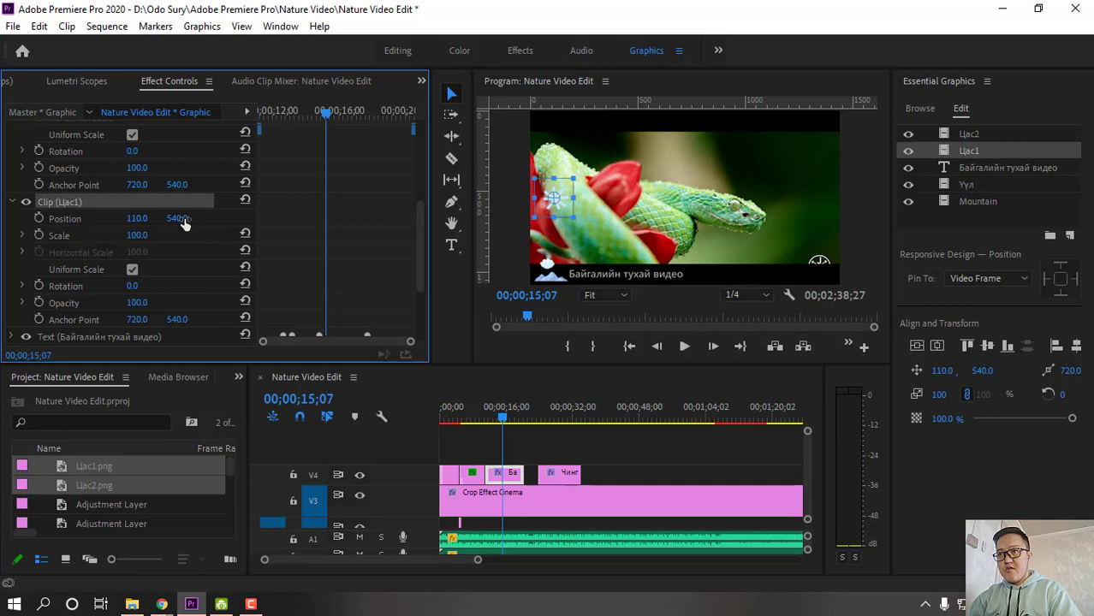
click(179, 219)
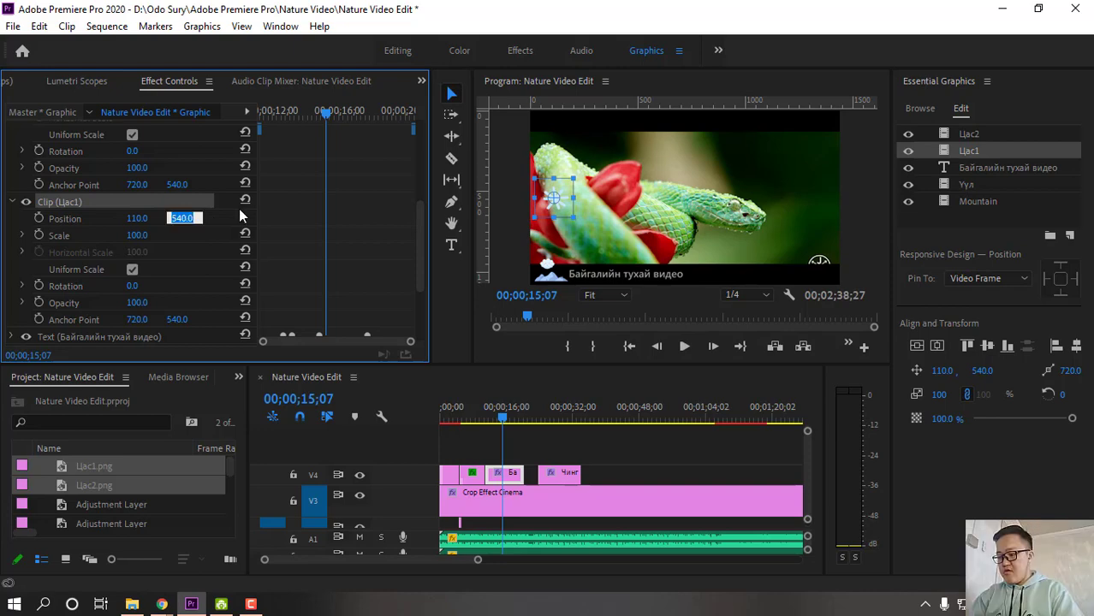
text(970)
key(Return)
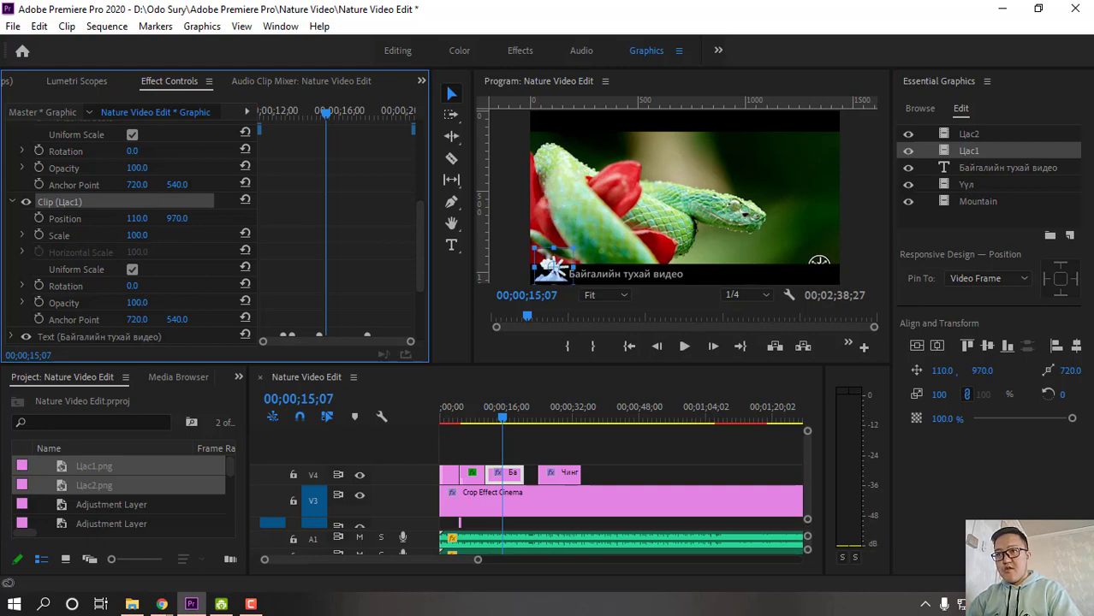
Set the scale of the Цас1 snowflake layer to 5
key(Tab)
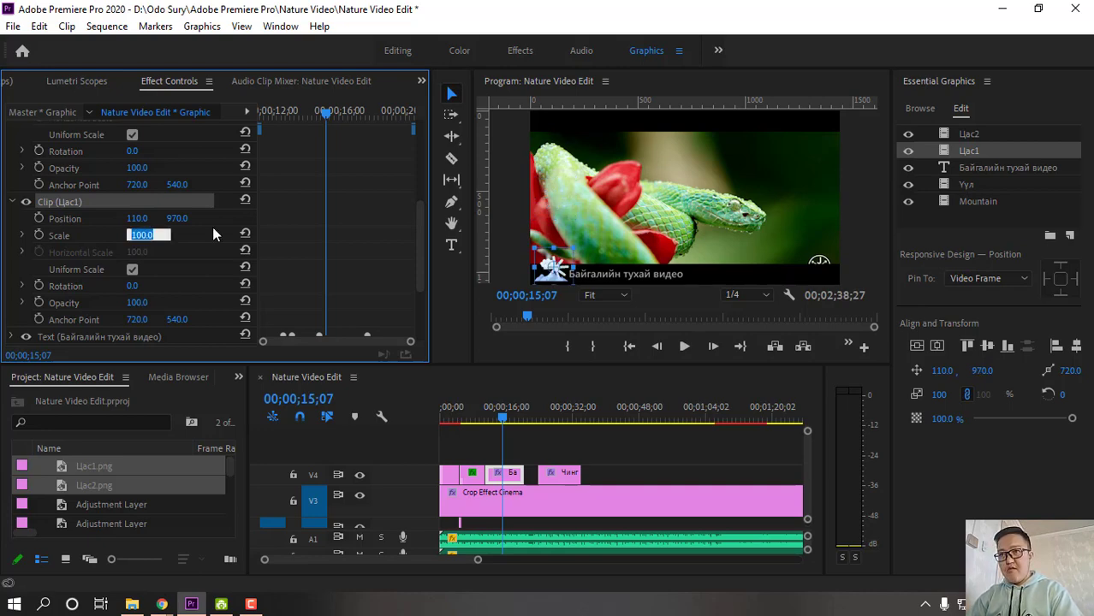
text(5)
key(Return)
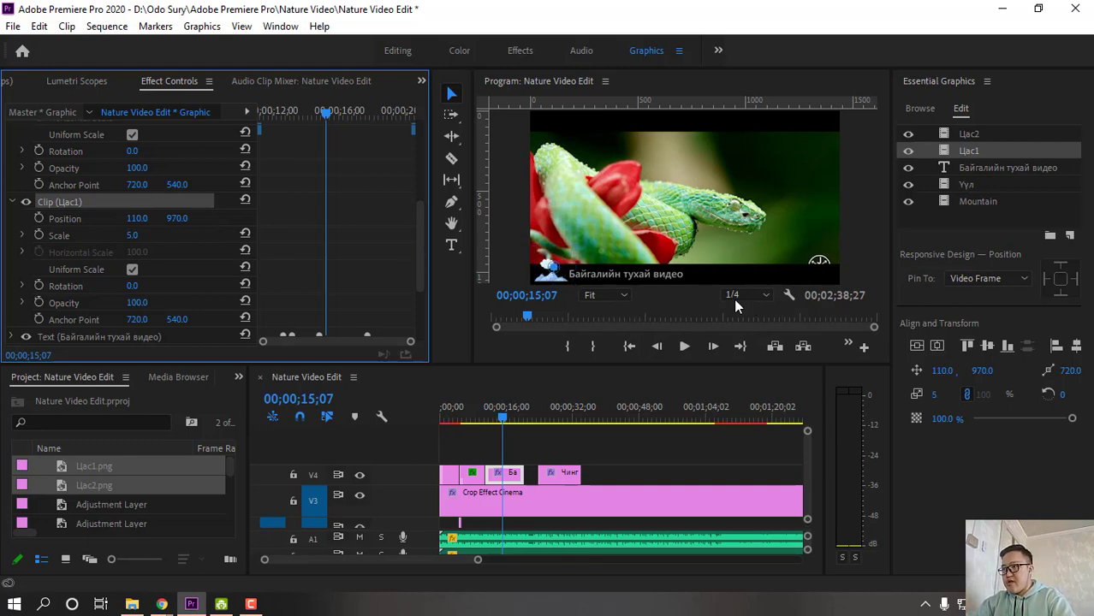
Set the horizontal position of the Цас1 snowflake layer to 60
click(625, 296)
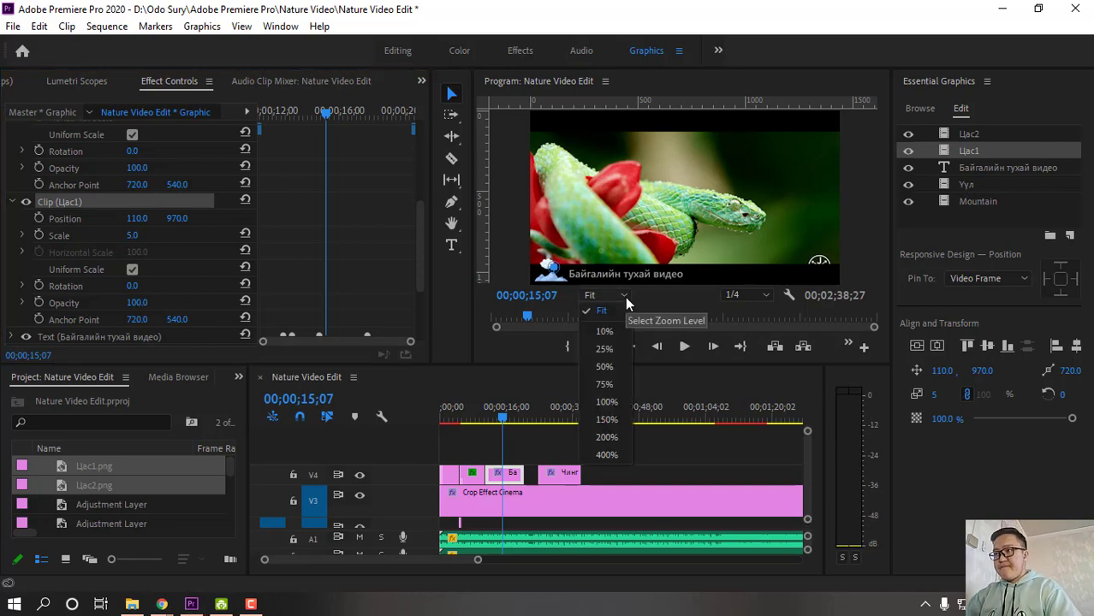
click(605, 403)
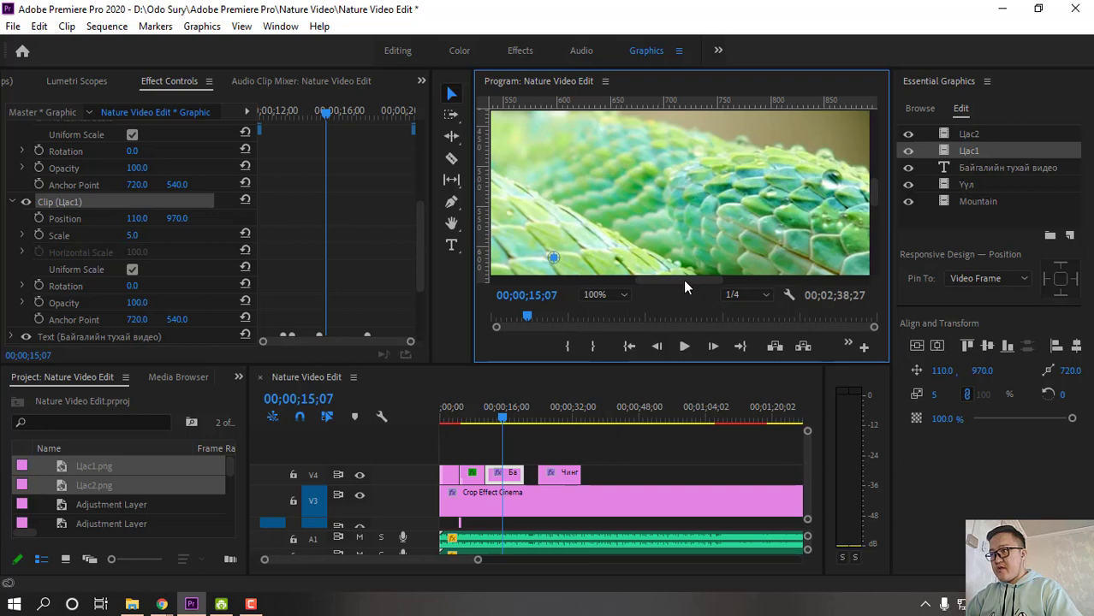
scroll(683, 280, up, 1)
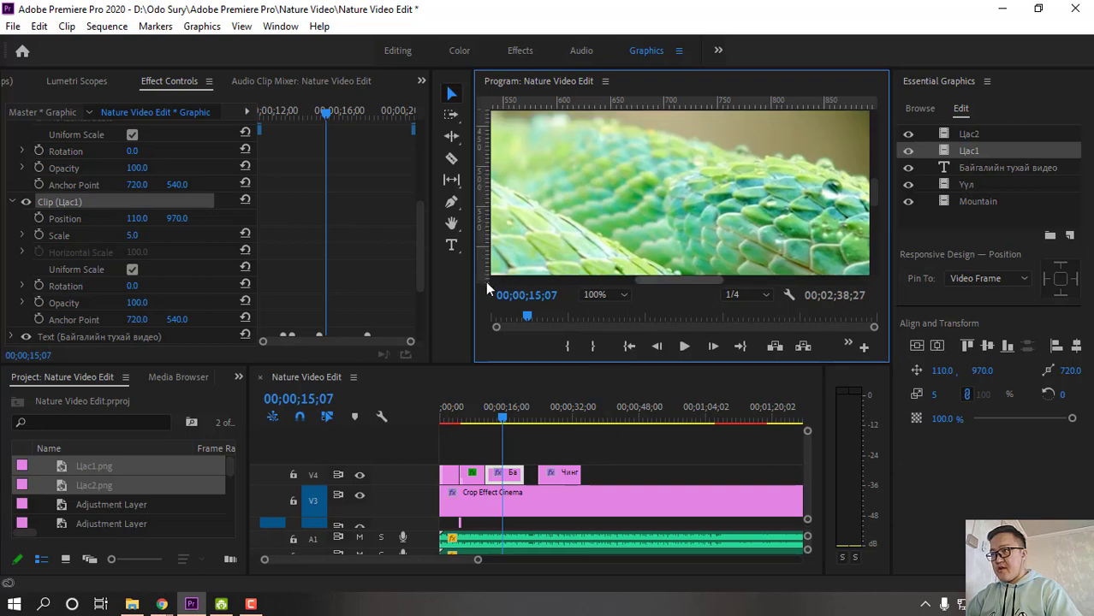
click(485, 281)
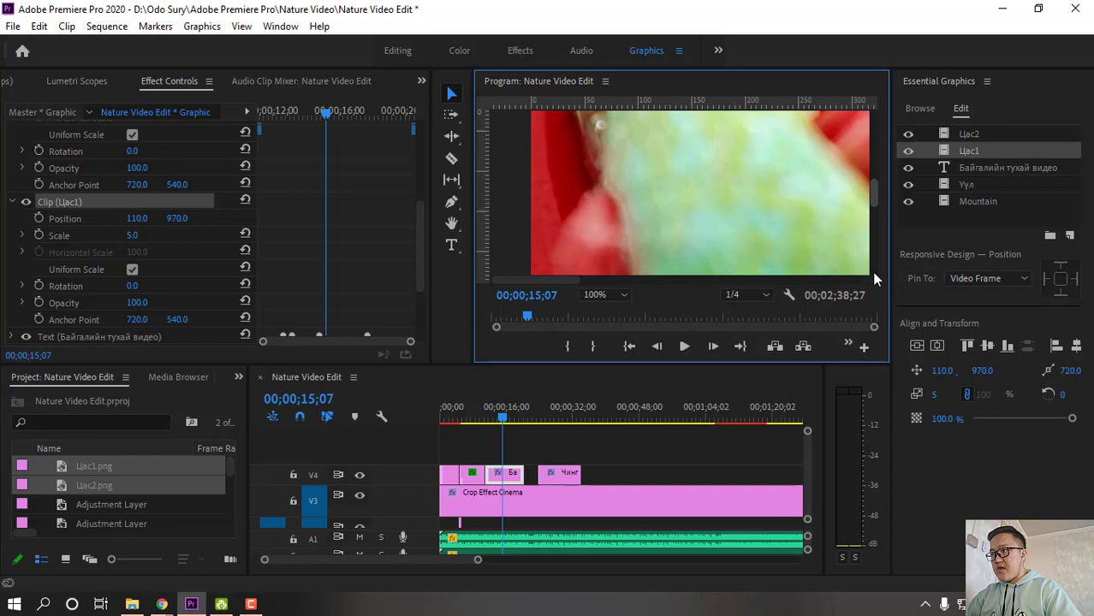
scroll(868, 273, down, 3)
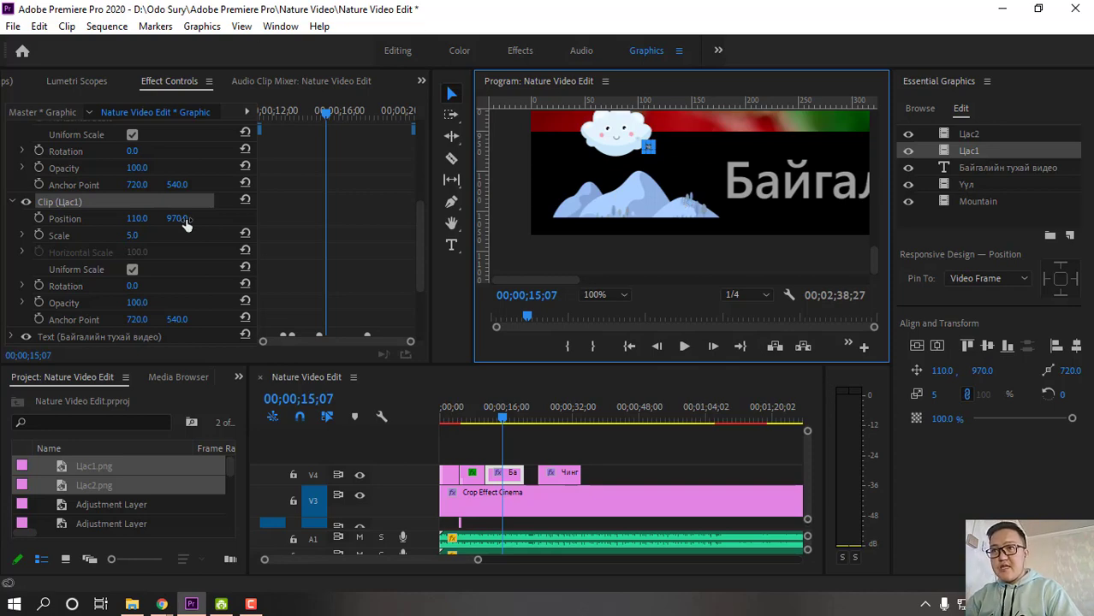
click(133, 225)
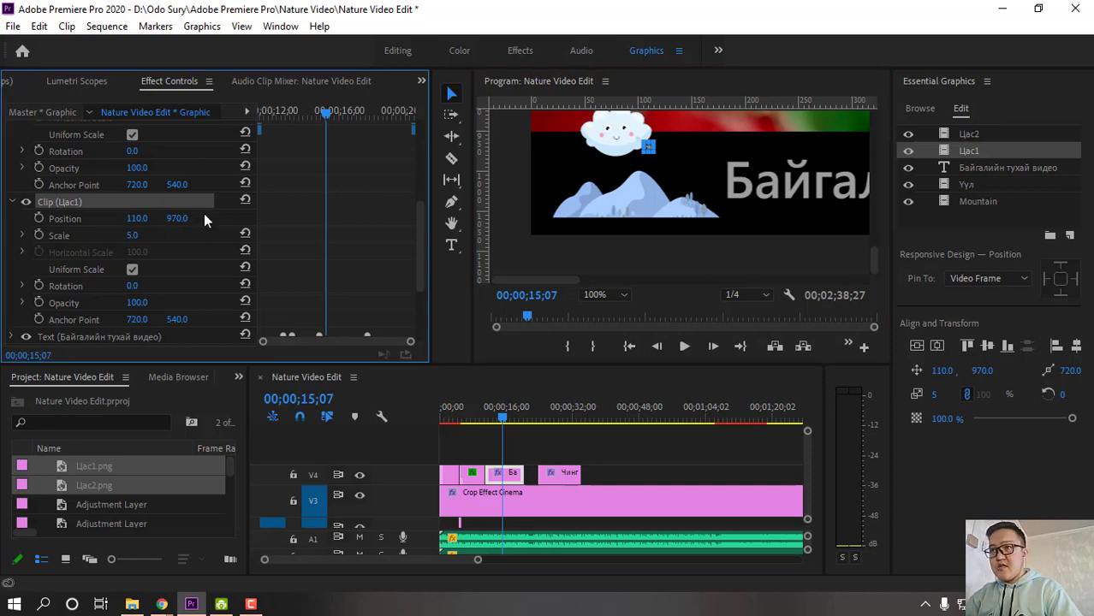
key(Tab)
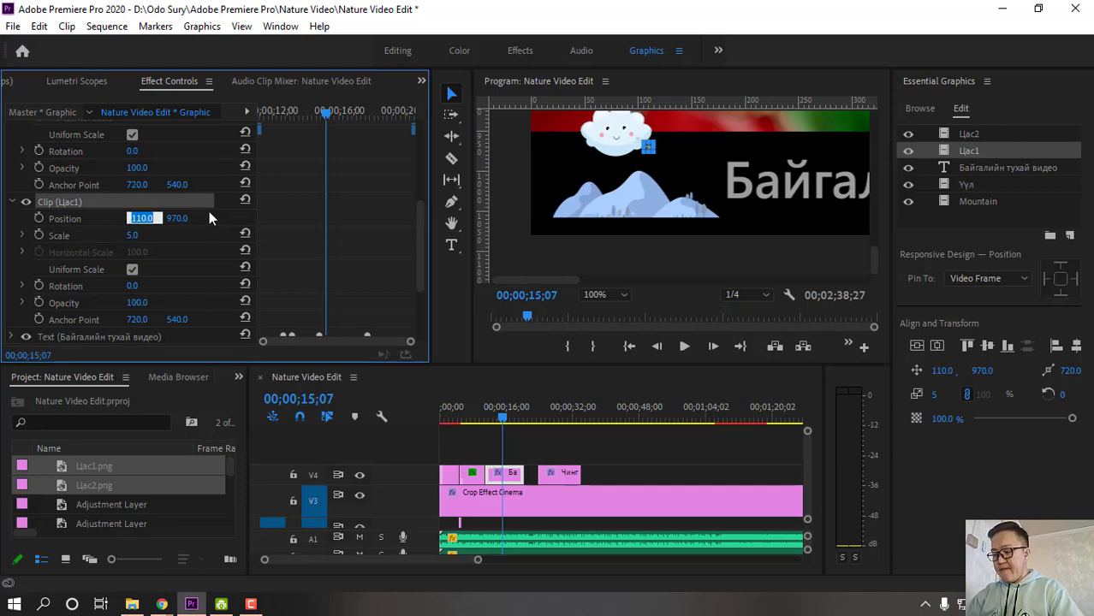
text(60)
key(Return)
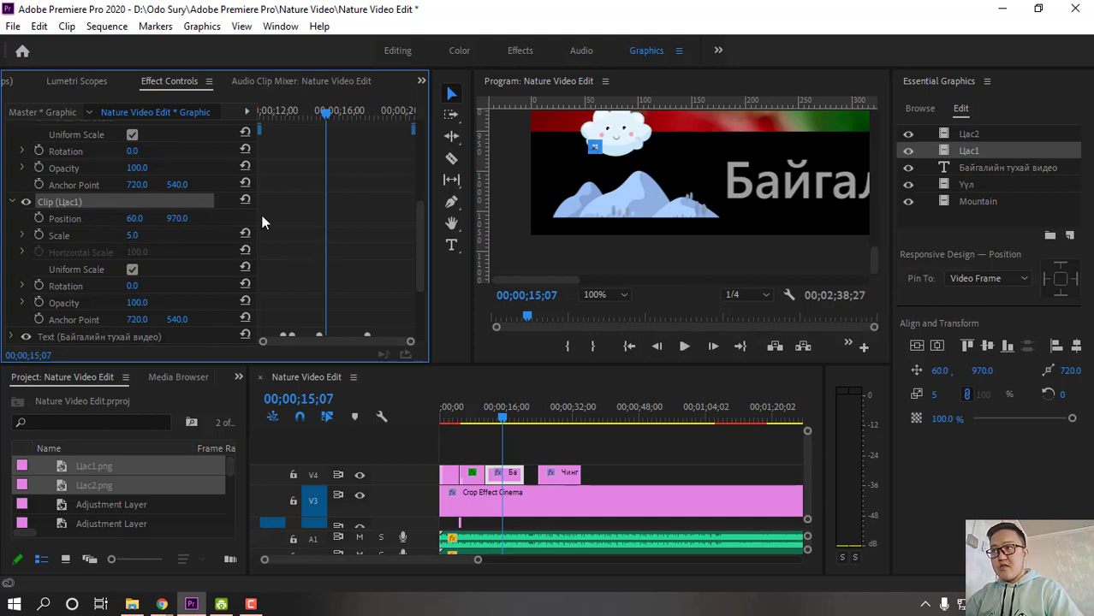
Set the vertical position of the Цас1 snowflake layer to 1000, just above the mountain
key(Tab)
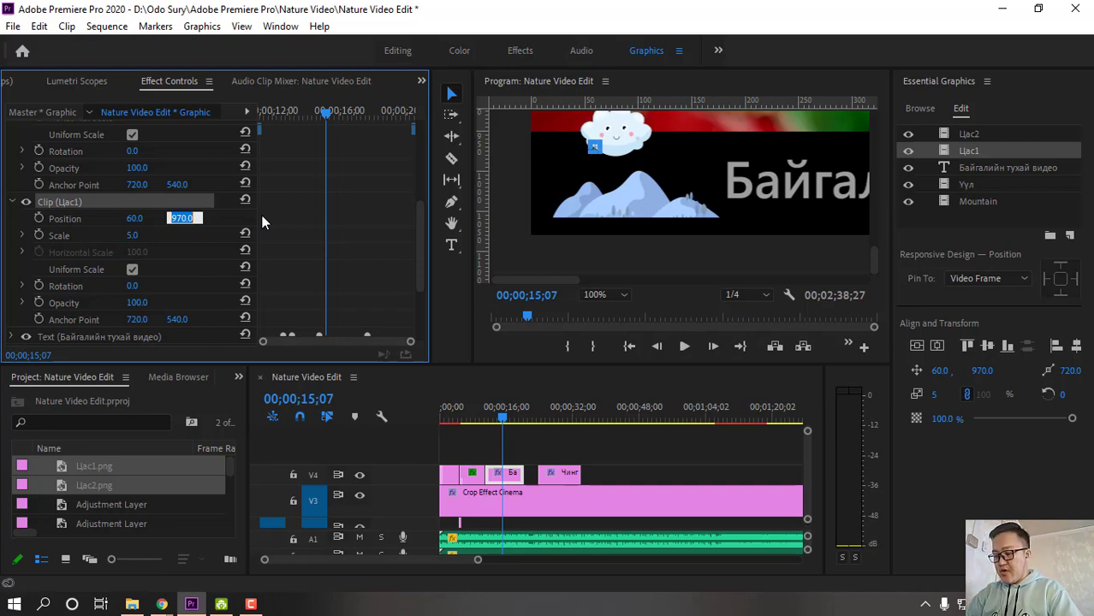
text(100)
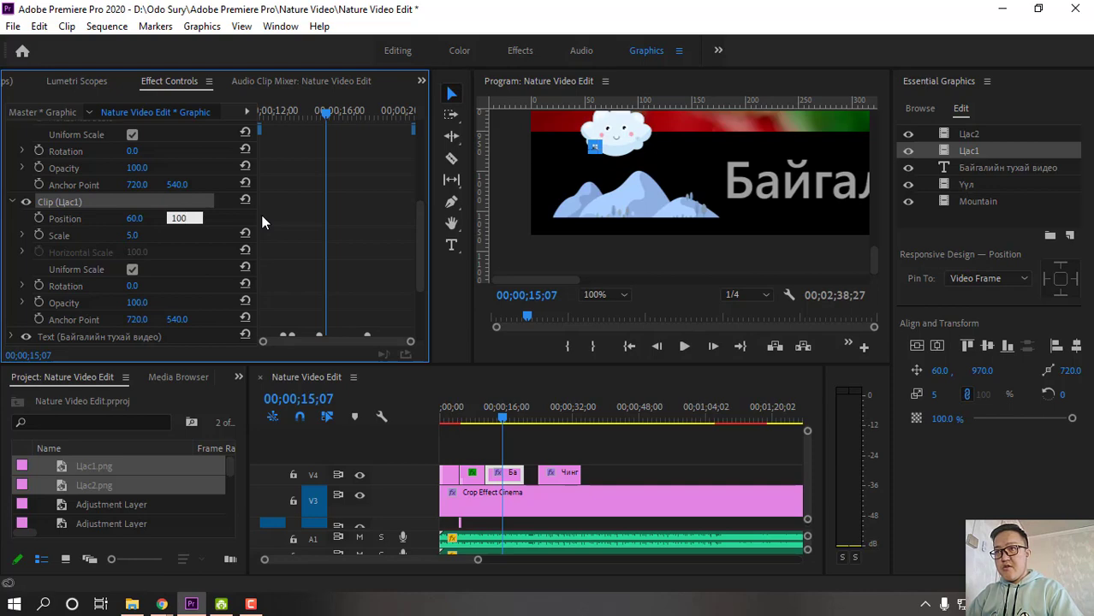
text(0)
key(Return)
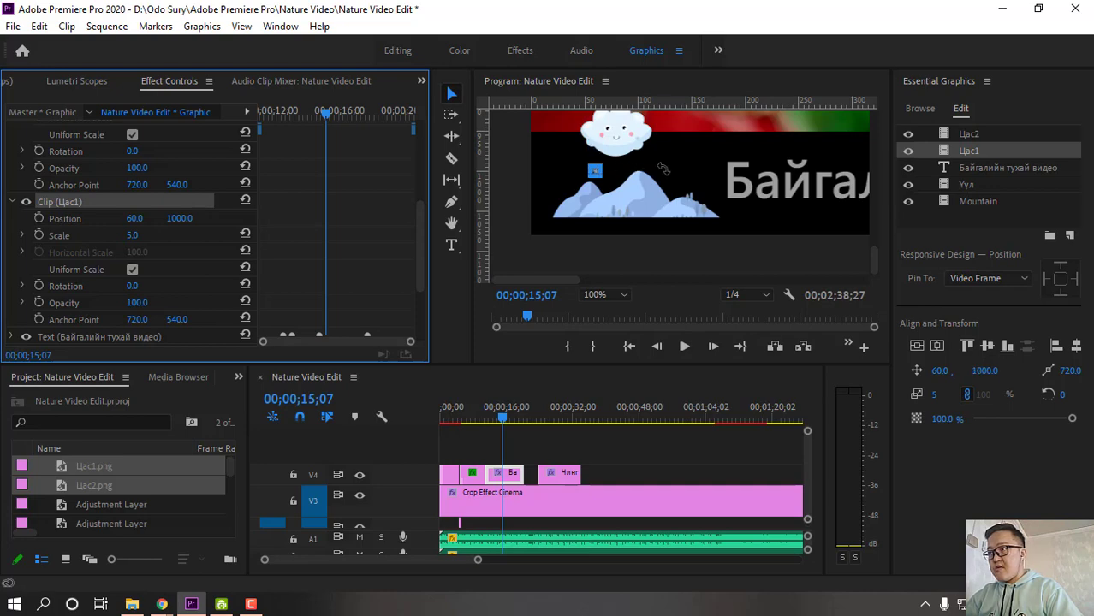
click(598, 289)
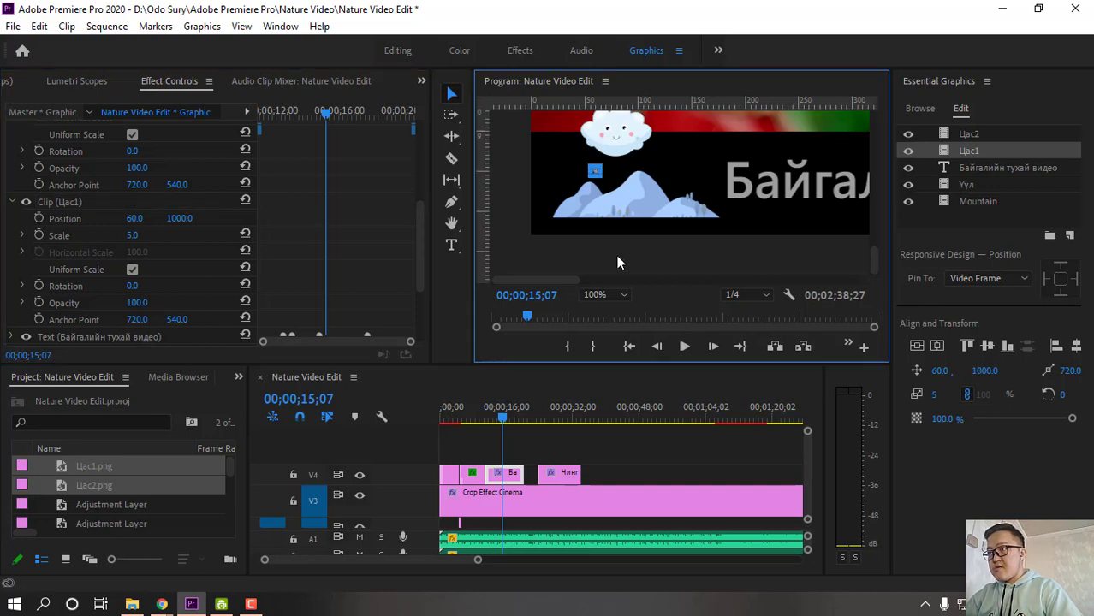
click(618, 263)
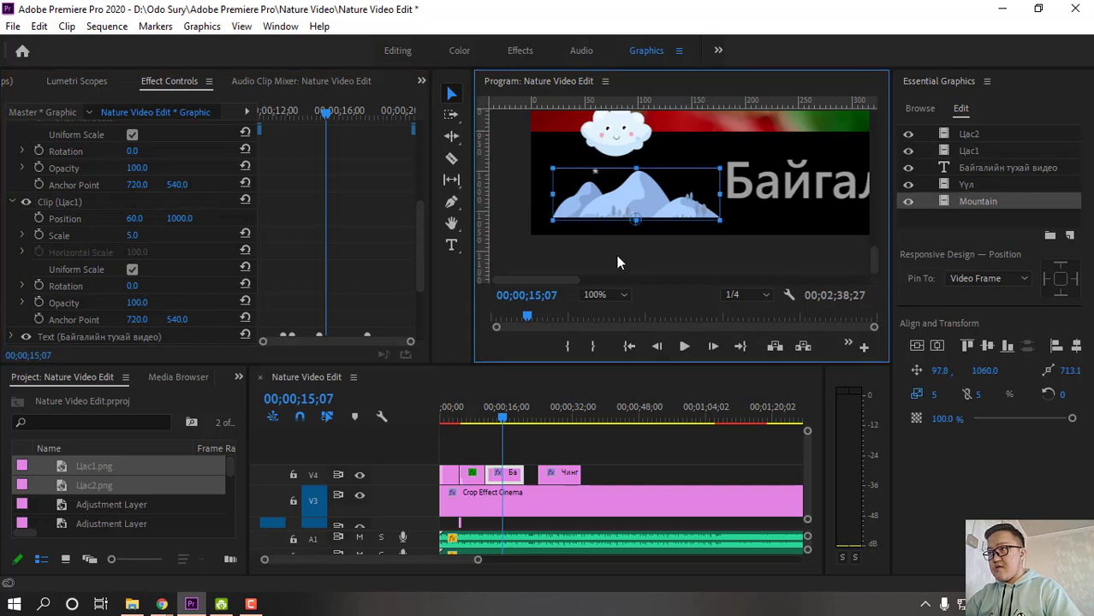
Set the vertical position of the Цас2 snowflake layer to 990 and deselect the layer
click(969, 137)
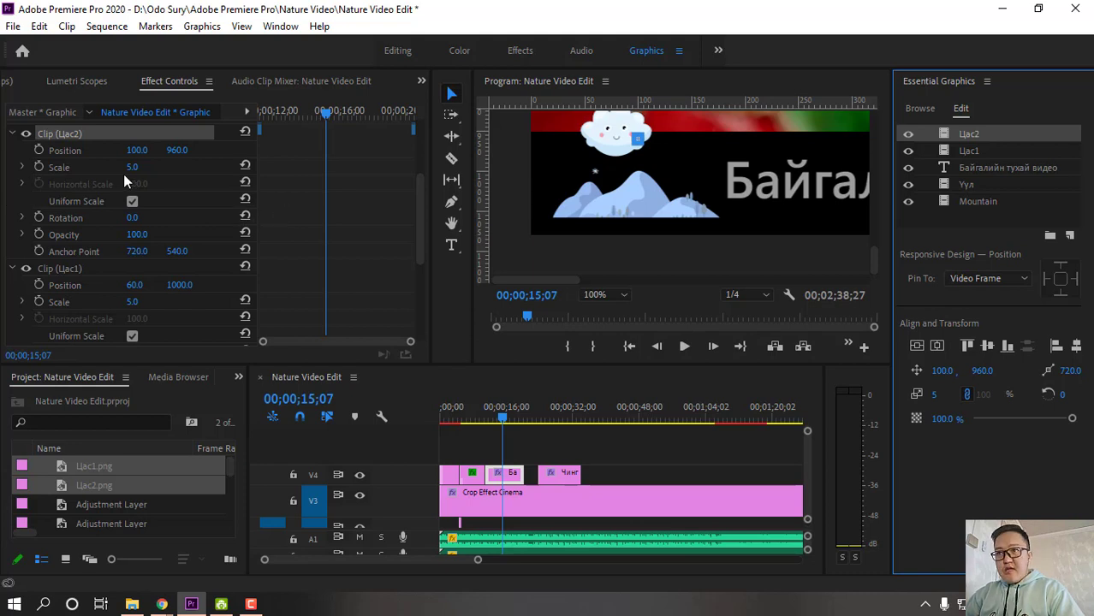
click(178, 150)
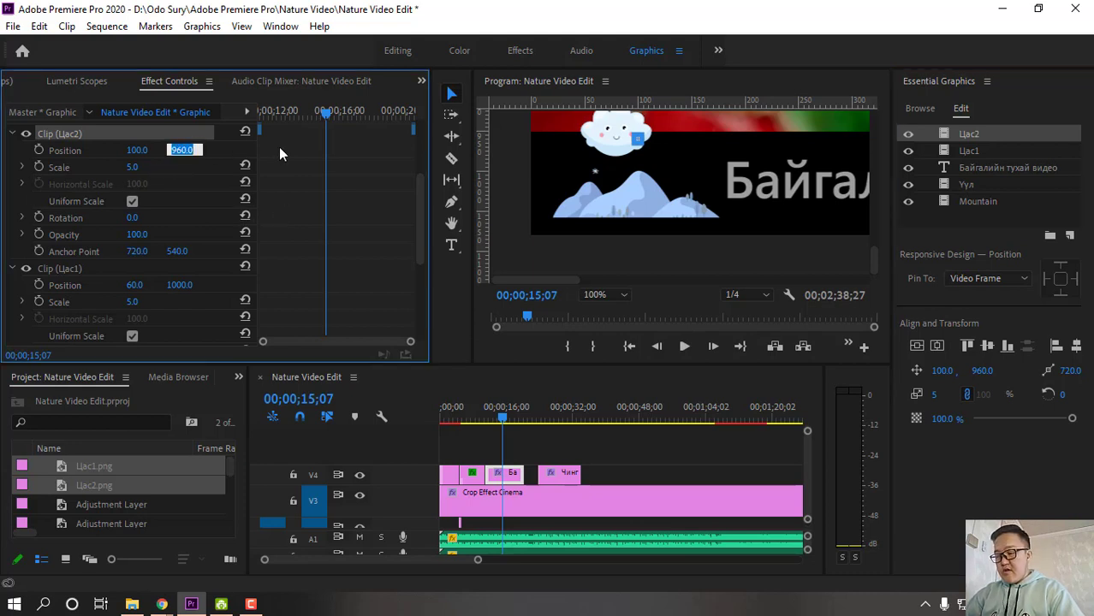
text(990)
key(Return)
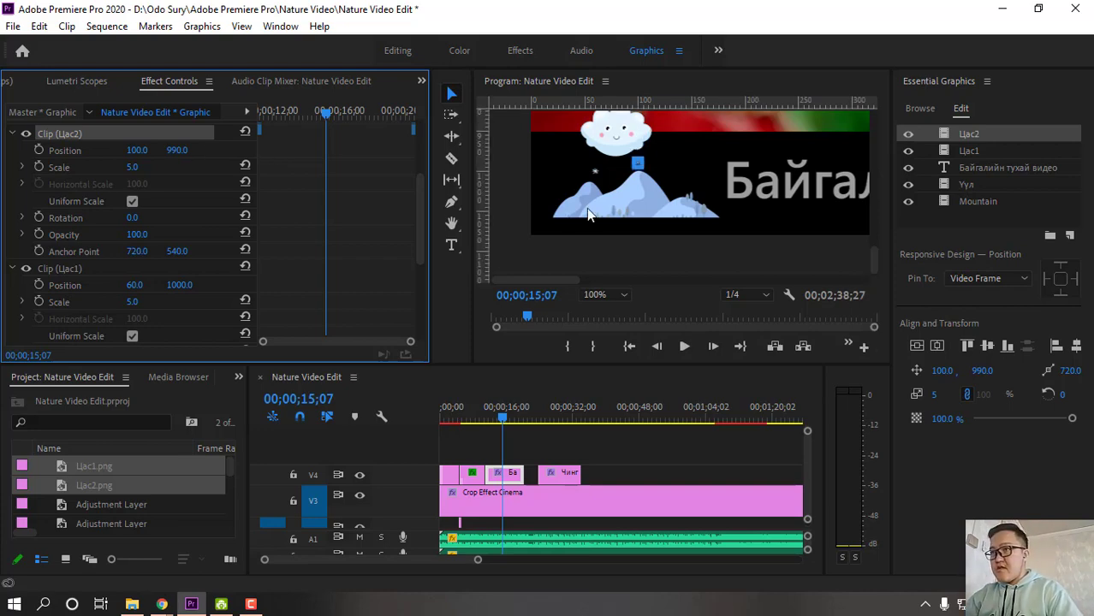
click(719, 167)
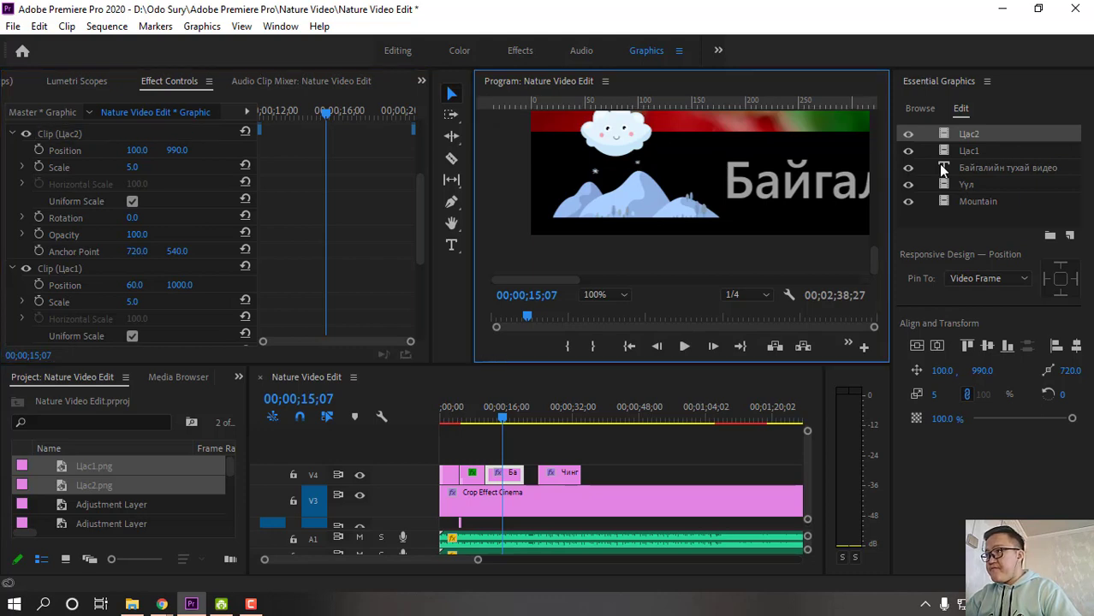
click(727, 167)
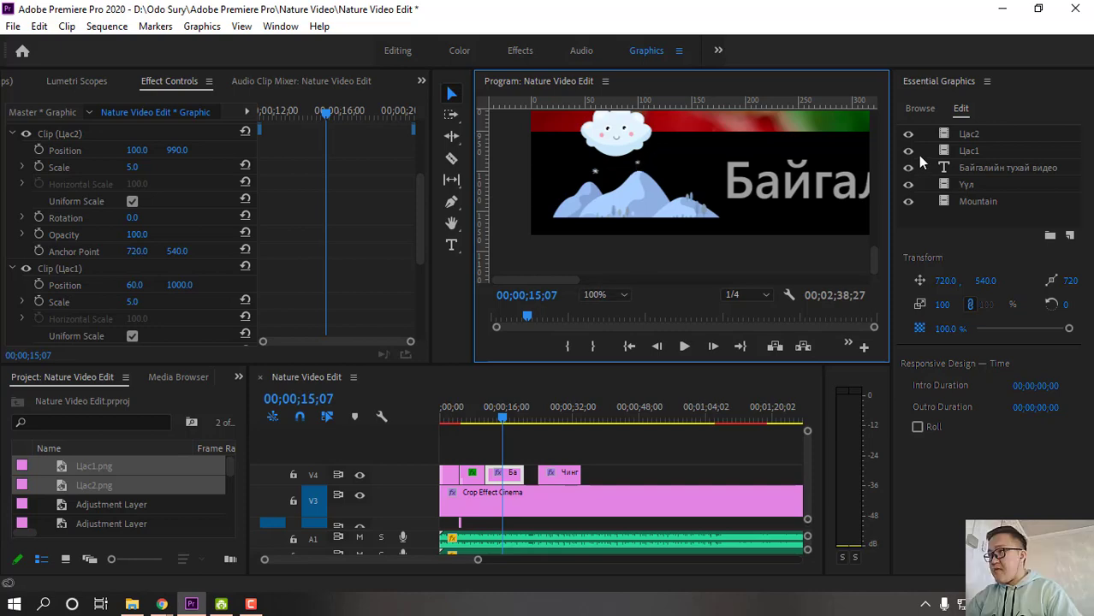
Check which snowflake each layer holds and set the vertical position of the Цас2 layer to 960, behind the cloud
click(975, 134)
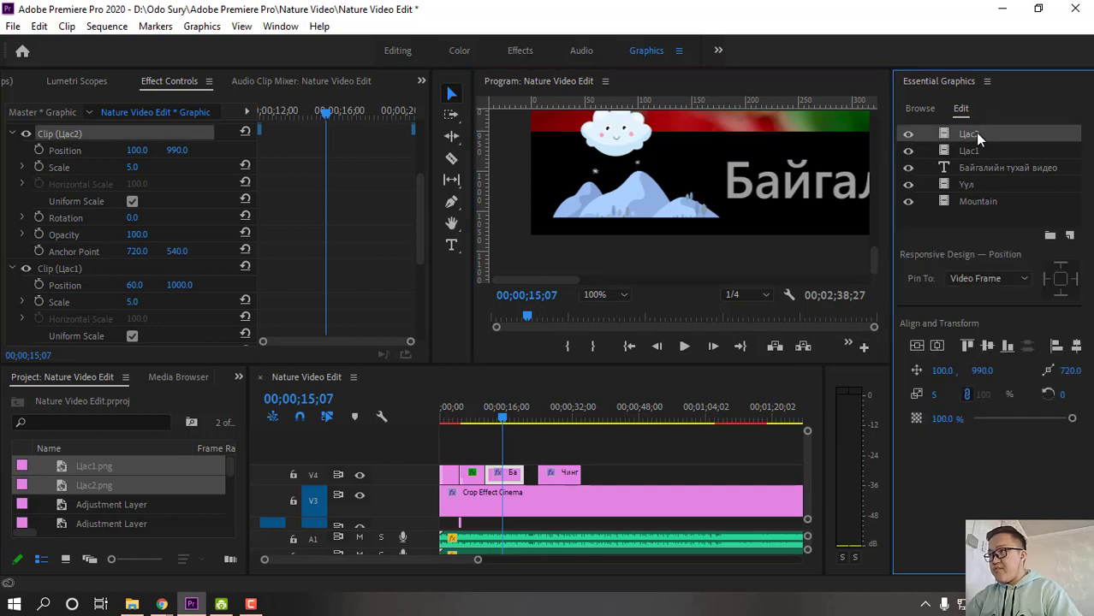
click(638, 163)
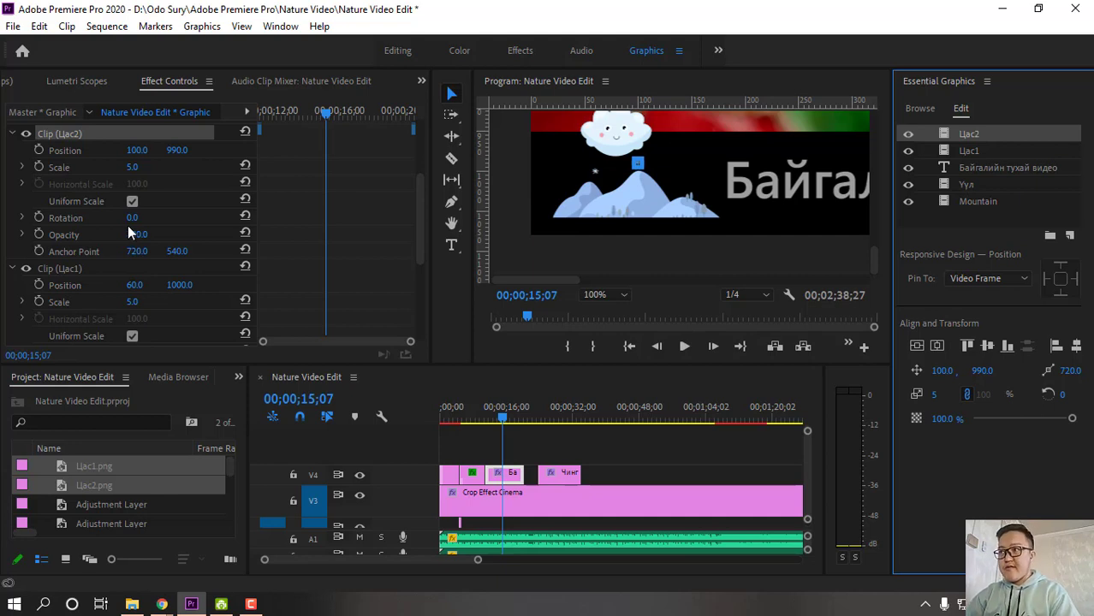
click(599, 171)
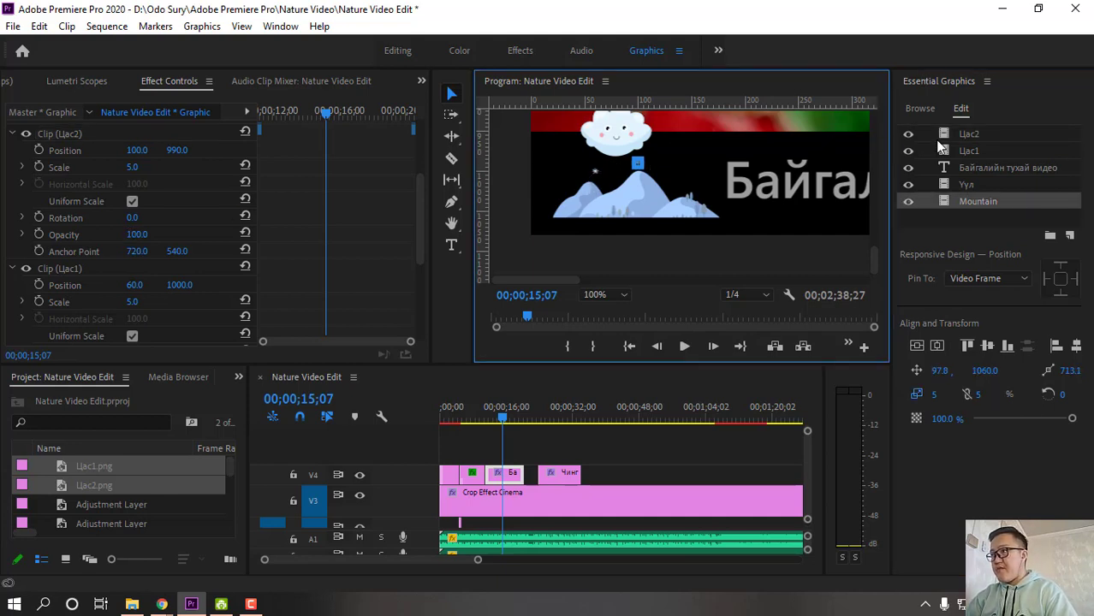
click(967, 150)
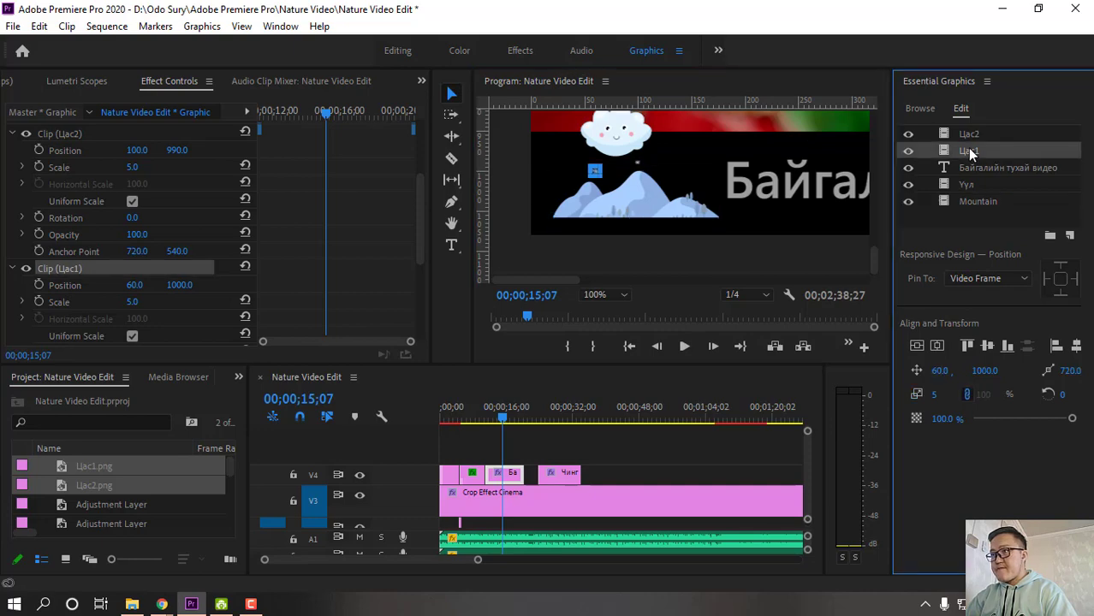
click(178, 149)
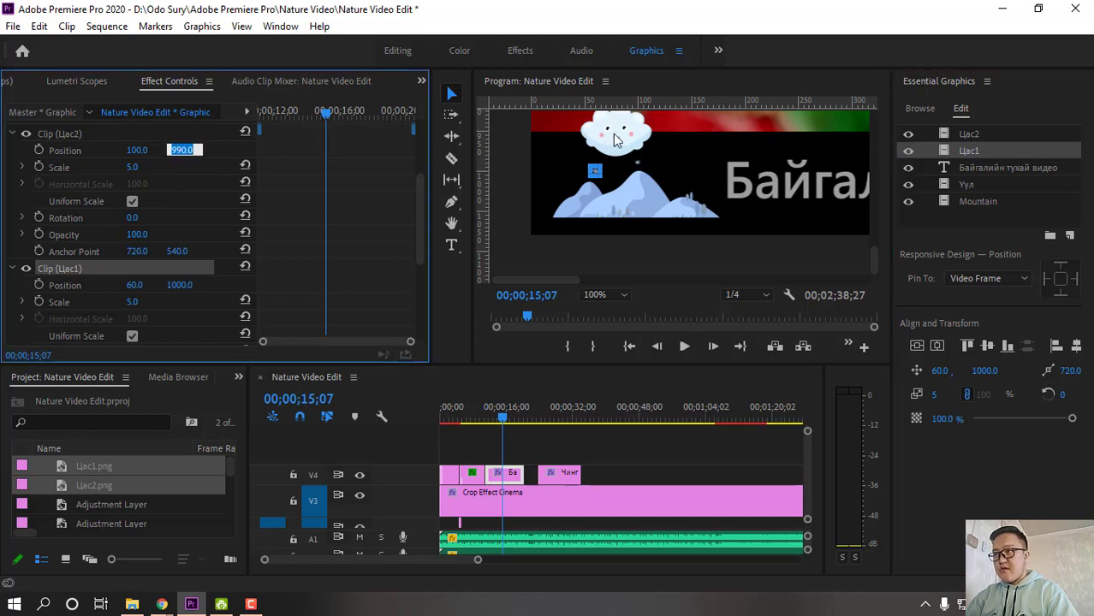
text(960)
key(Return)
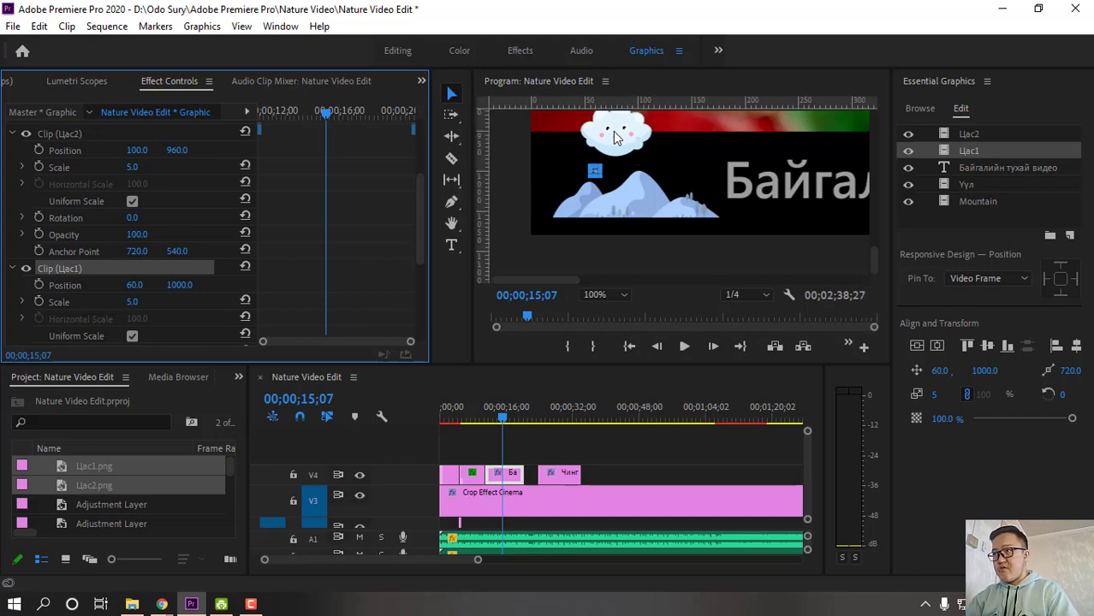
Set the vertical position of the Цас1 snowflake layer to 960 and deselect all layers
click(970, 138)
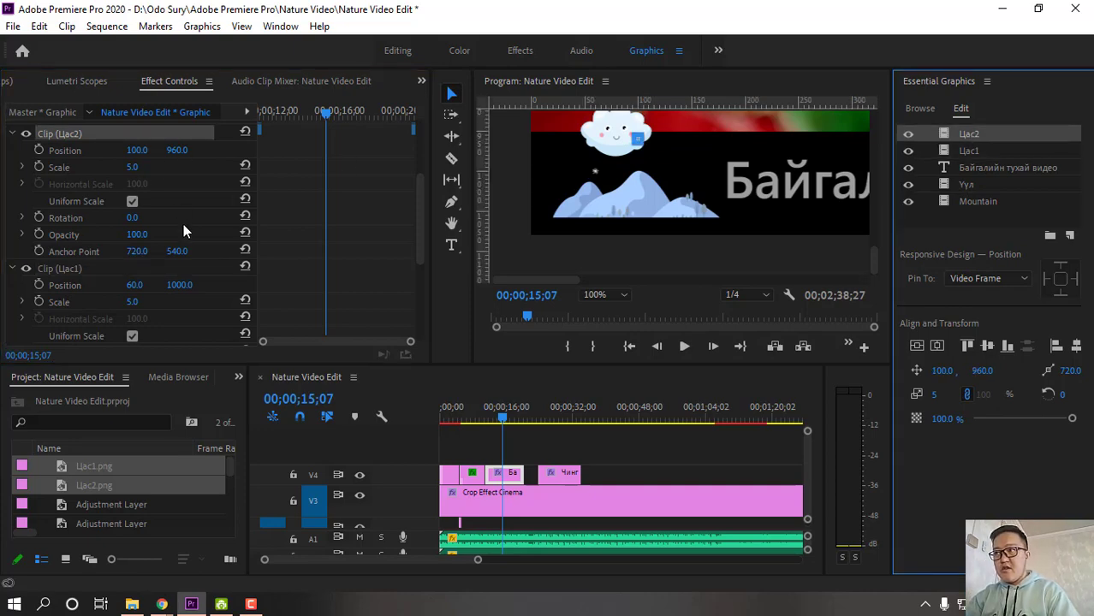
click(421, 157)
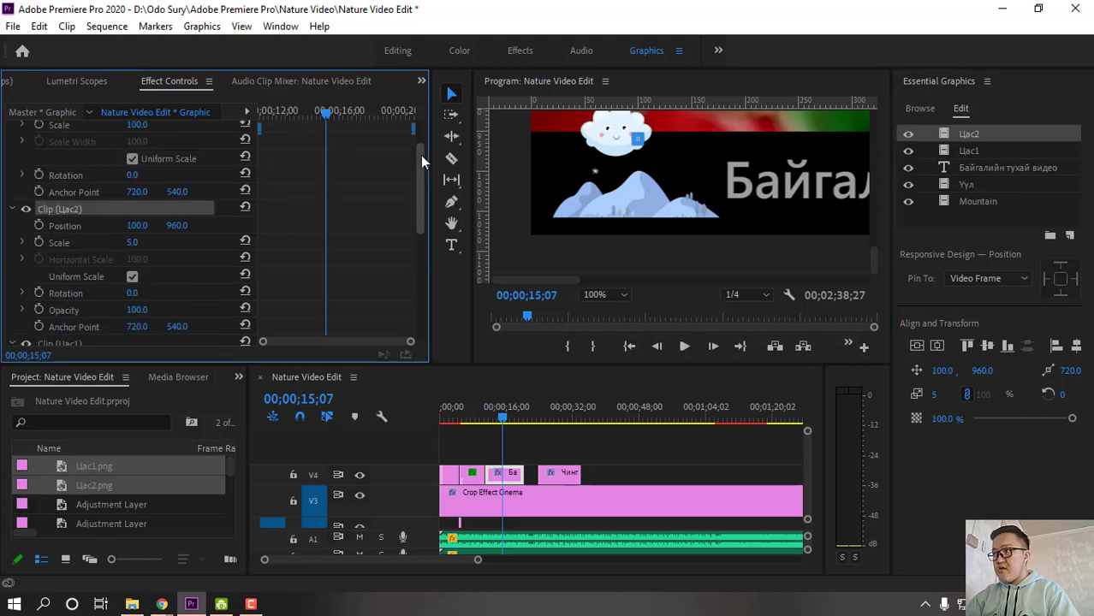
drag(421, 155, 417, 205)
click(175, 235)
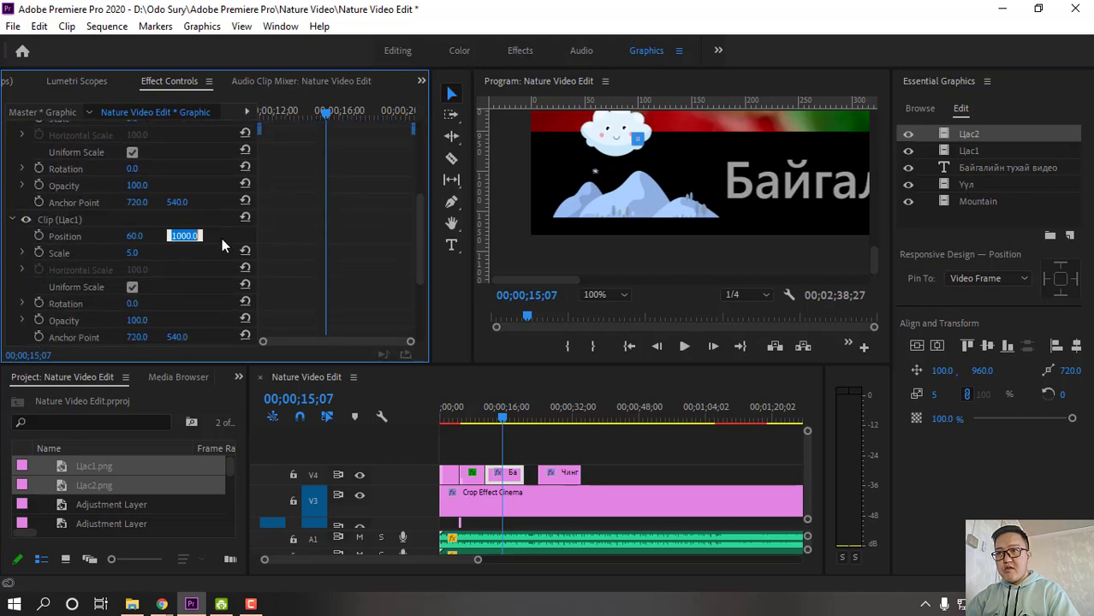
text(960)
key(Return)
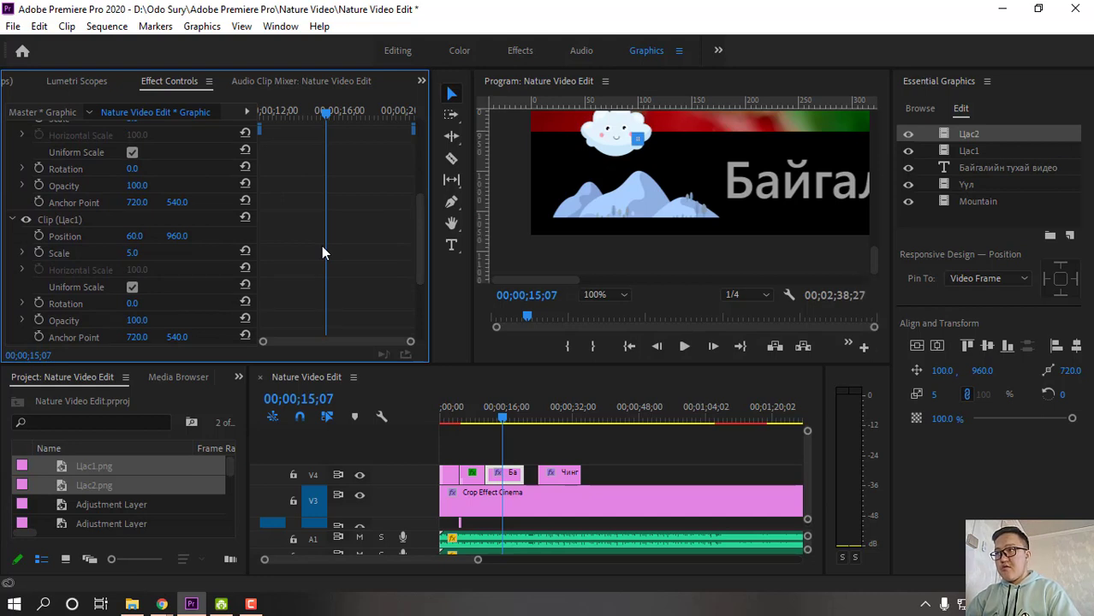
click(693, 162)
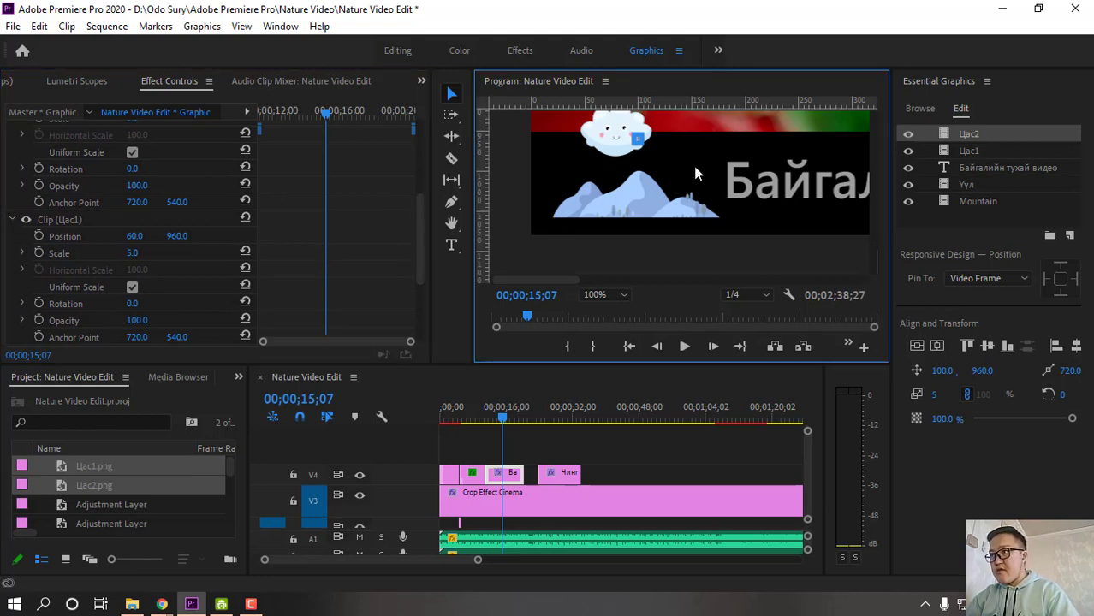
click(693, 162)
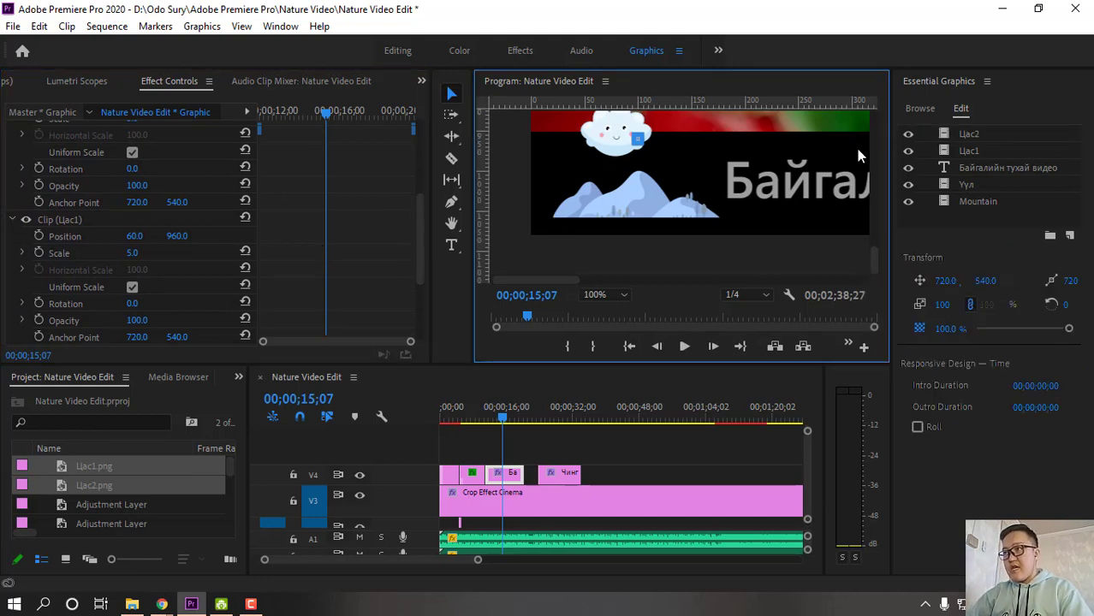
Add a position keyframe to the Цас1 snowflake layer at 00;00;14;20
click(971, 152)
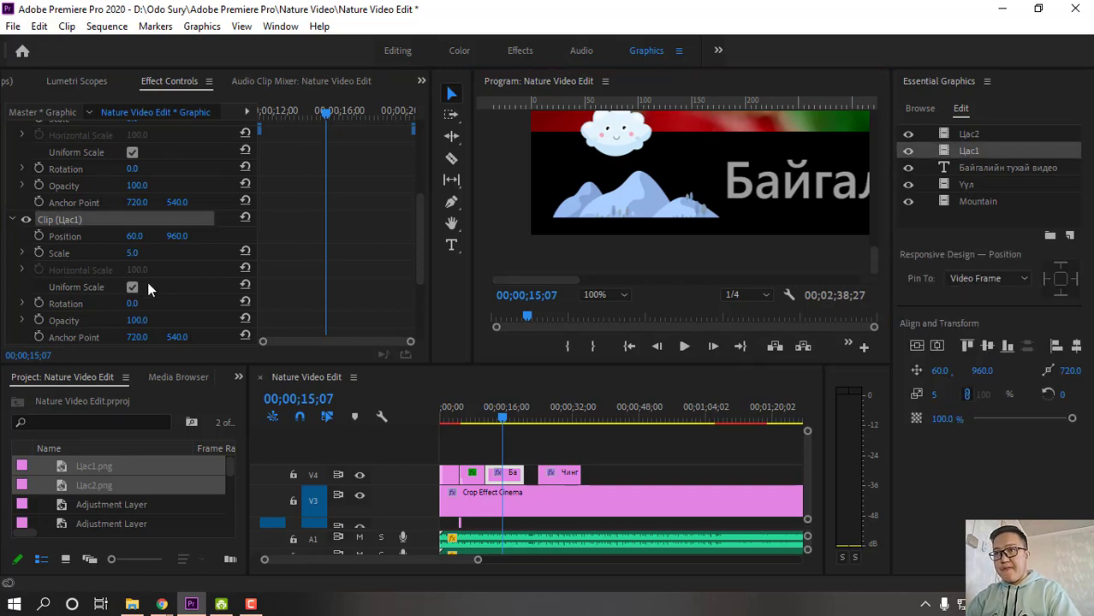
click(494, 424)
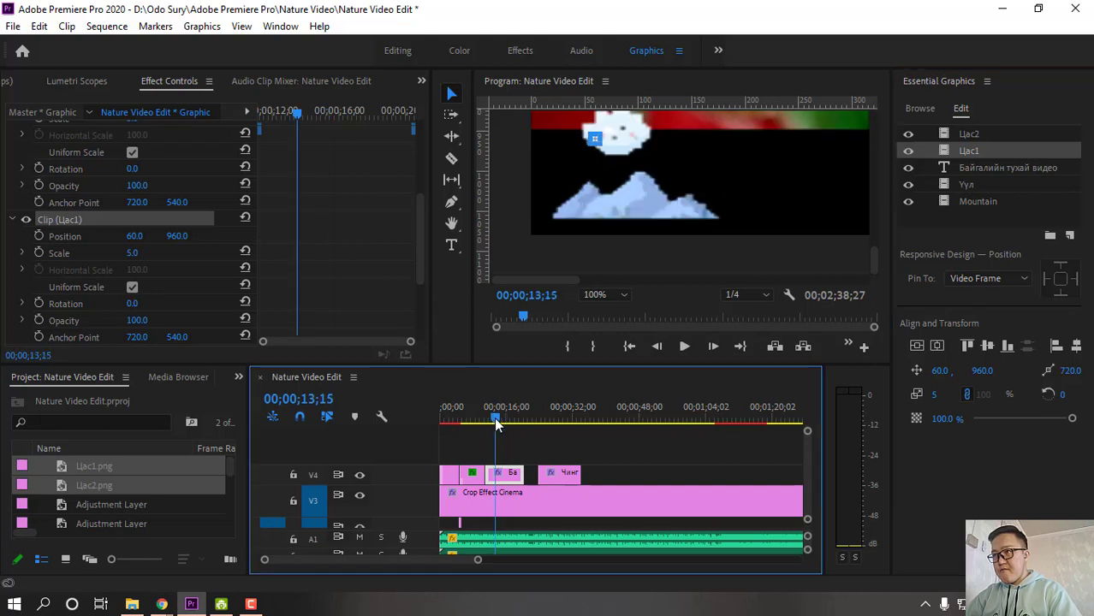
key(space)
mouse_move(499, 420)
mouse_down()
mouse_move(489, 422)
mouse_move(500, 422)
mouse_up()
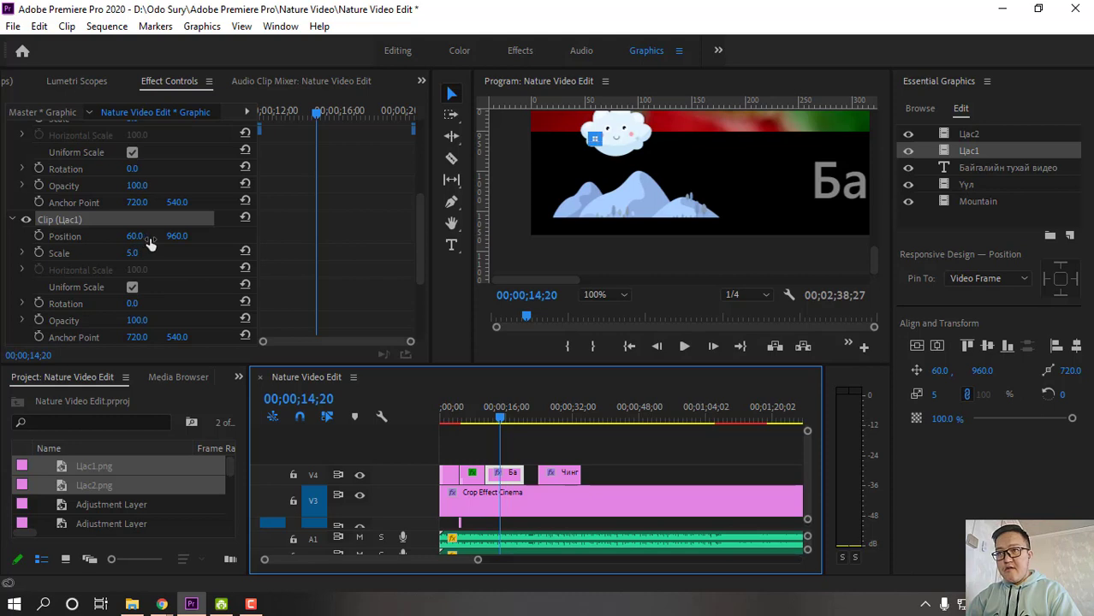
click(39, 236)
click(314, 253)
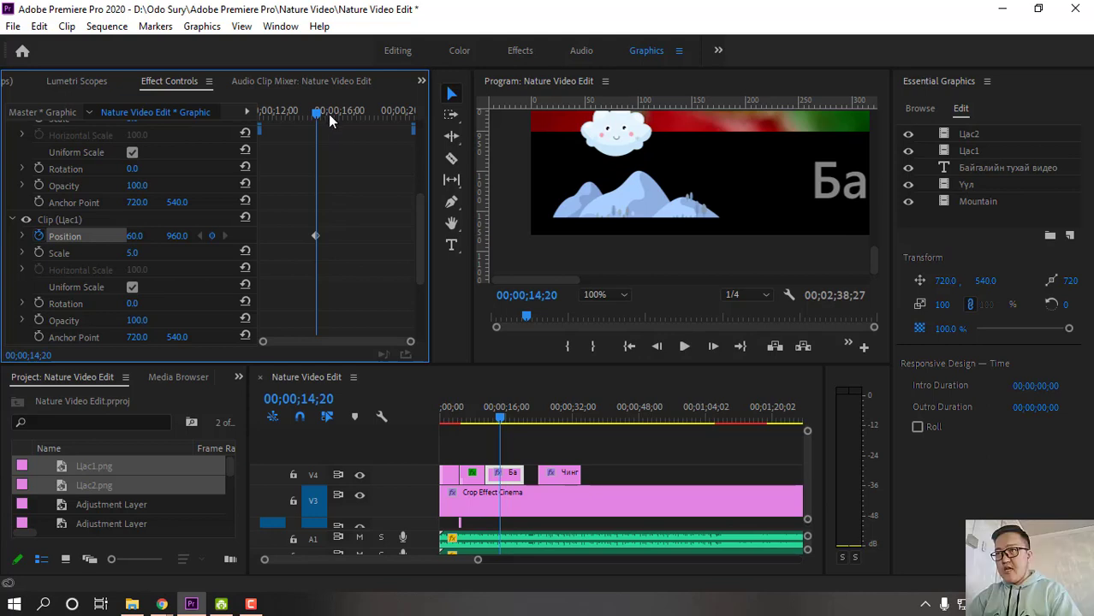
Add a second position keyframe to the Цас1 snowflake layer at 00;00;19;12 with a vertical position of 1100
drag(340, 116, 396, 120)
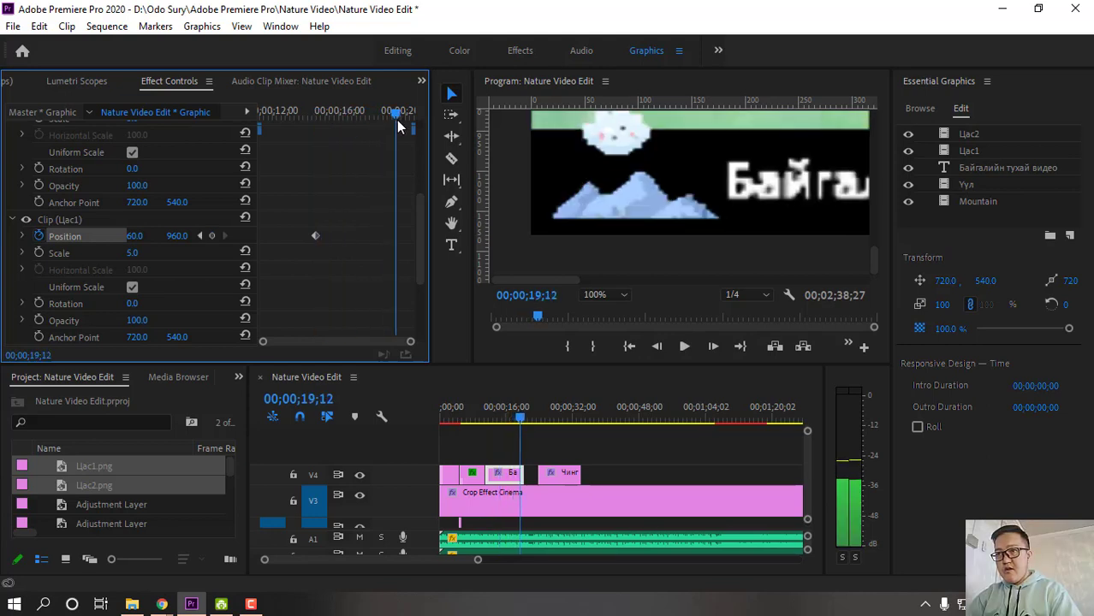
click(178, 236)
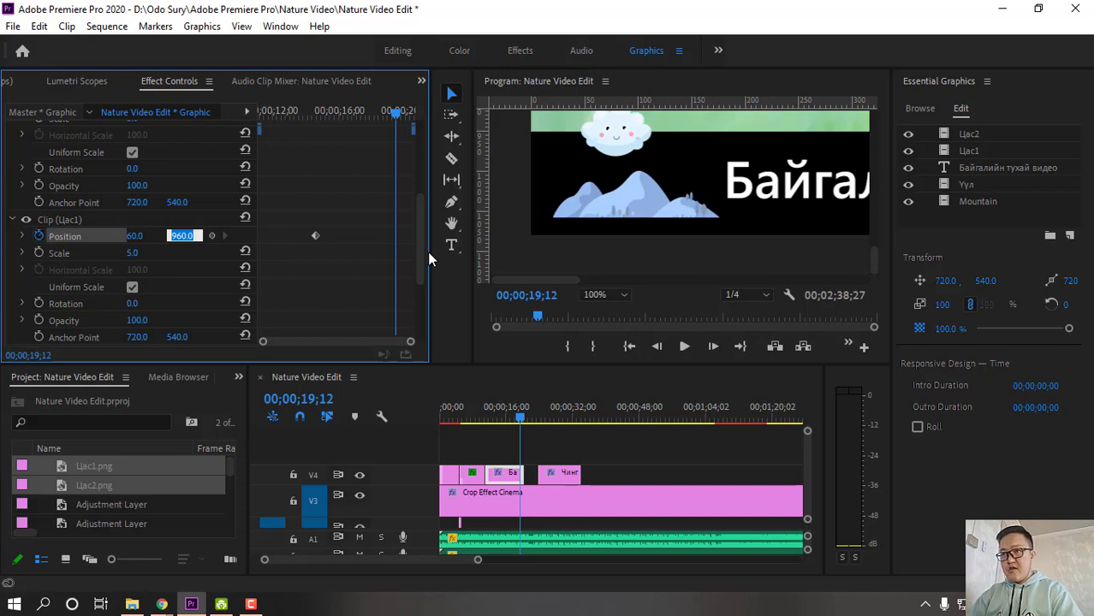
text(100)
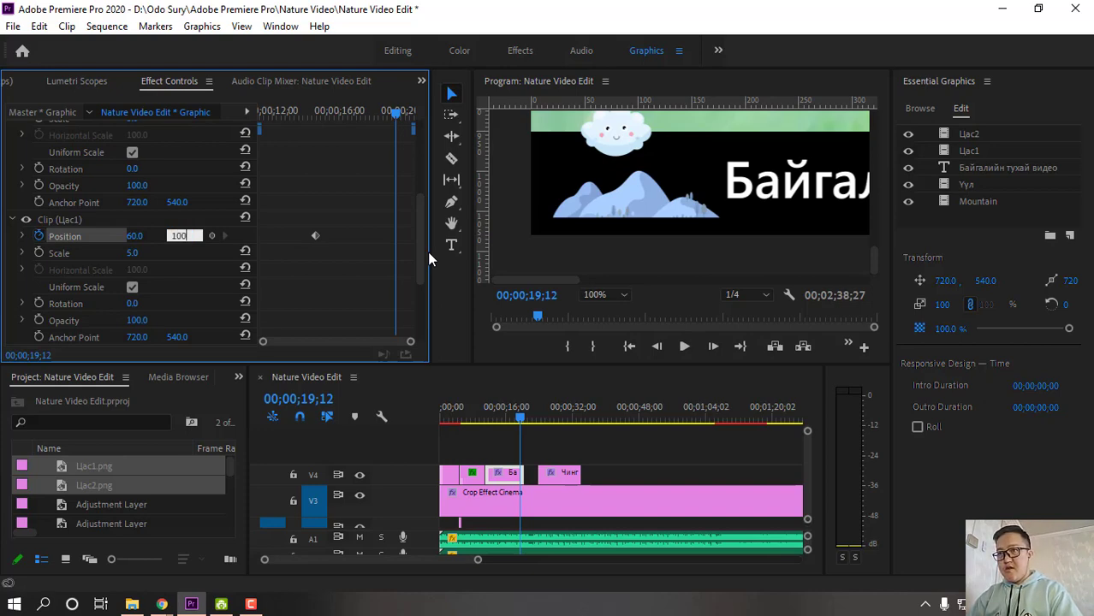
key(BackSpace)
key(BackSpace)
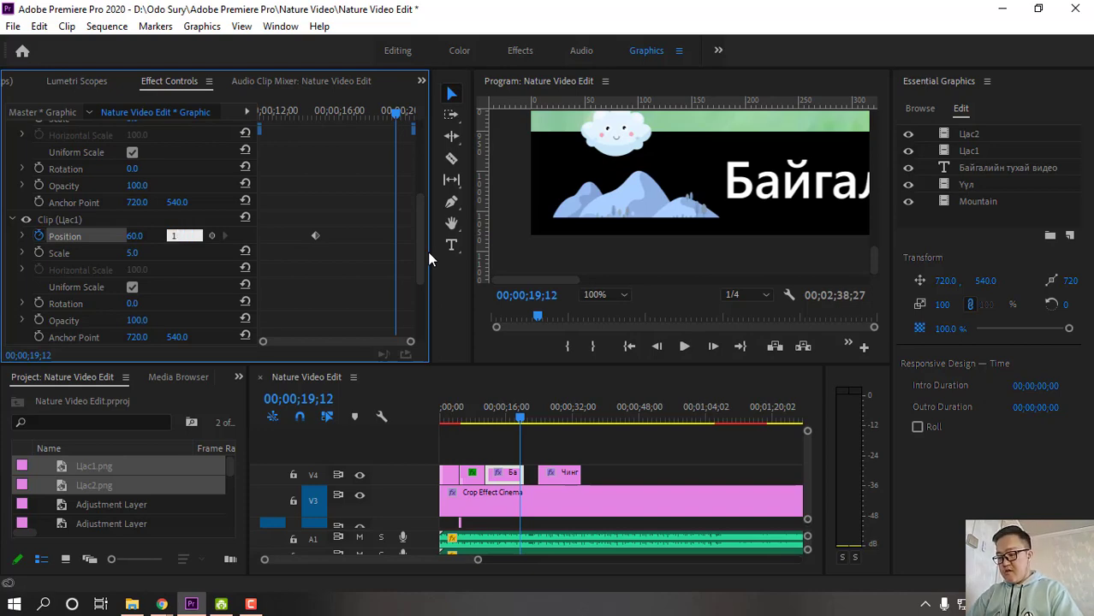
text(100)
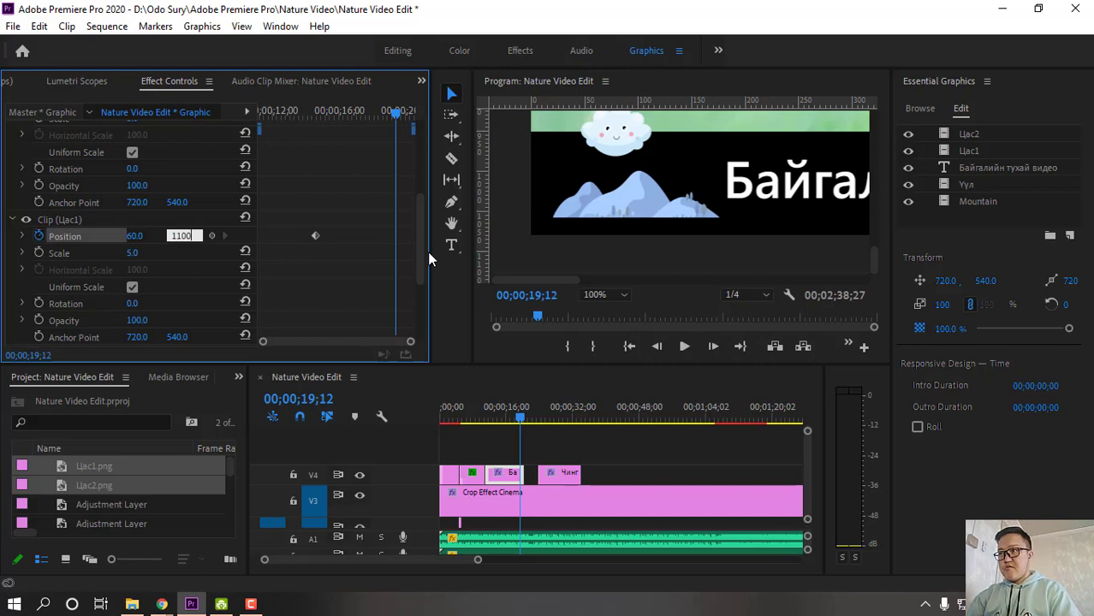
key(Return)
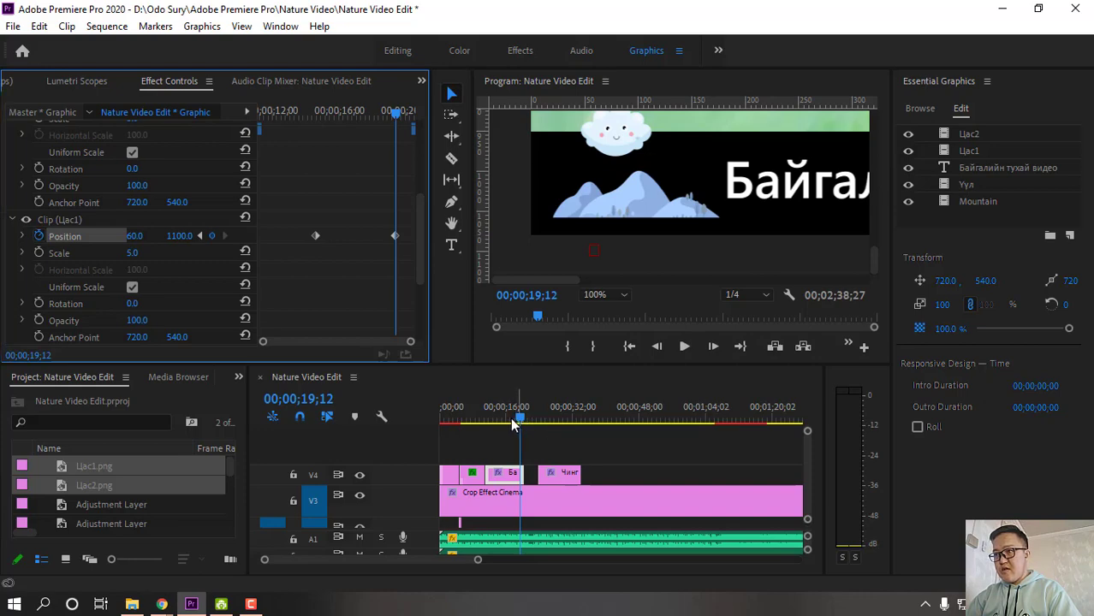
Preview the Цас1 snowflake's fall and delete its position keyframe at 00;00;19;12
drag(514, 418, 505, 421)
mouse_move(505, 425)
mouse_down()
mouse_move(496, 421)
mouse_move(517, 412)
mouse_up()
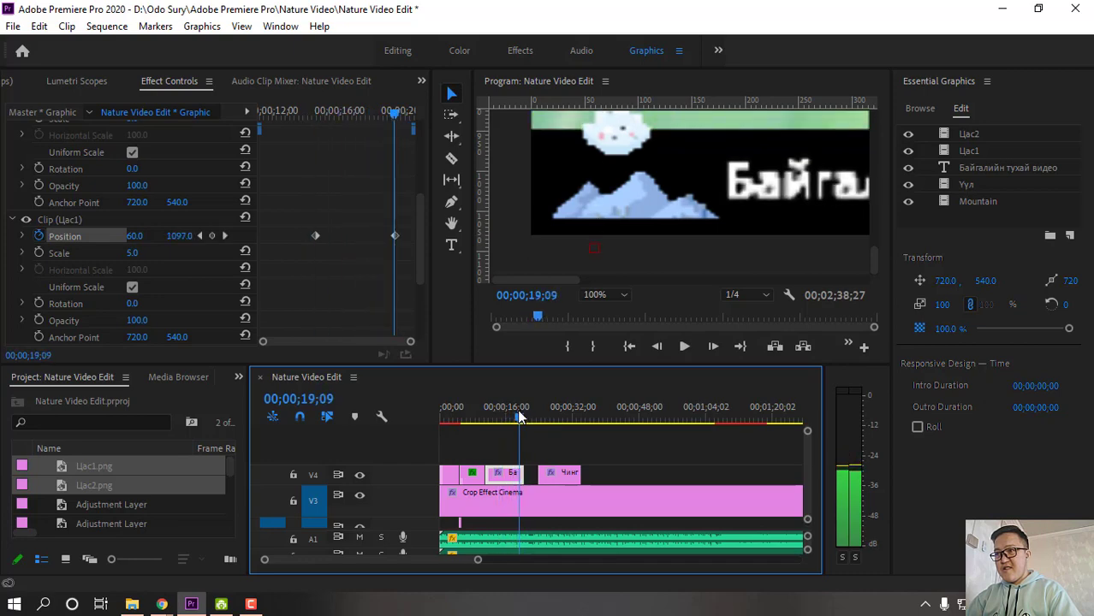
click(394, 235)
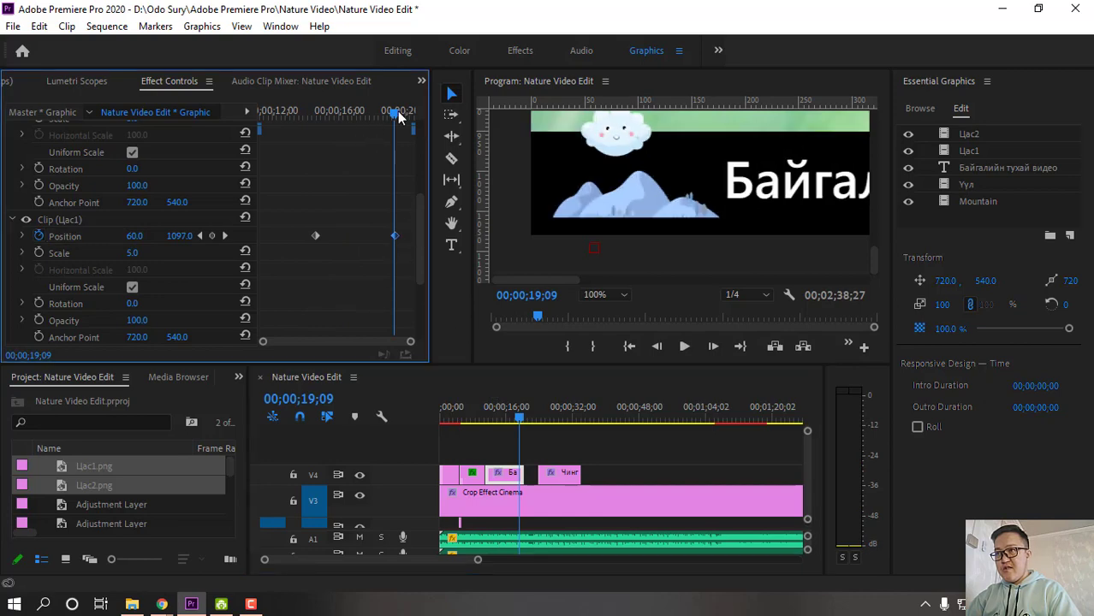
click(399, 117)
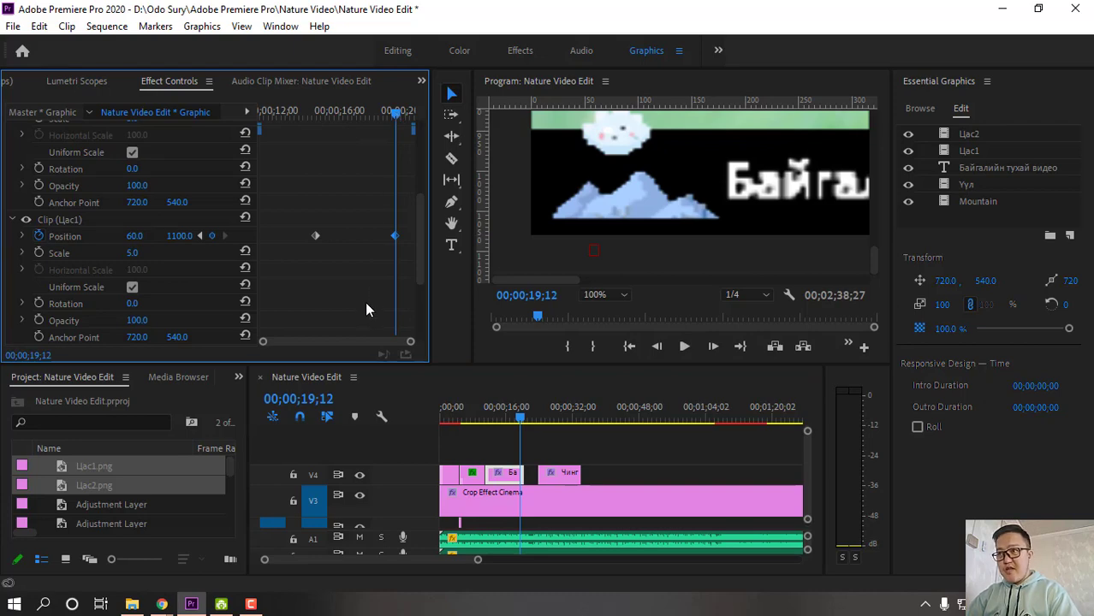
key(Delete)
Try a vertical position of 1000 for the Цас1 snowflake layer at 00;00;19;12 and undo it
key(Tab)
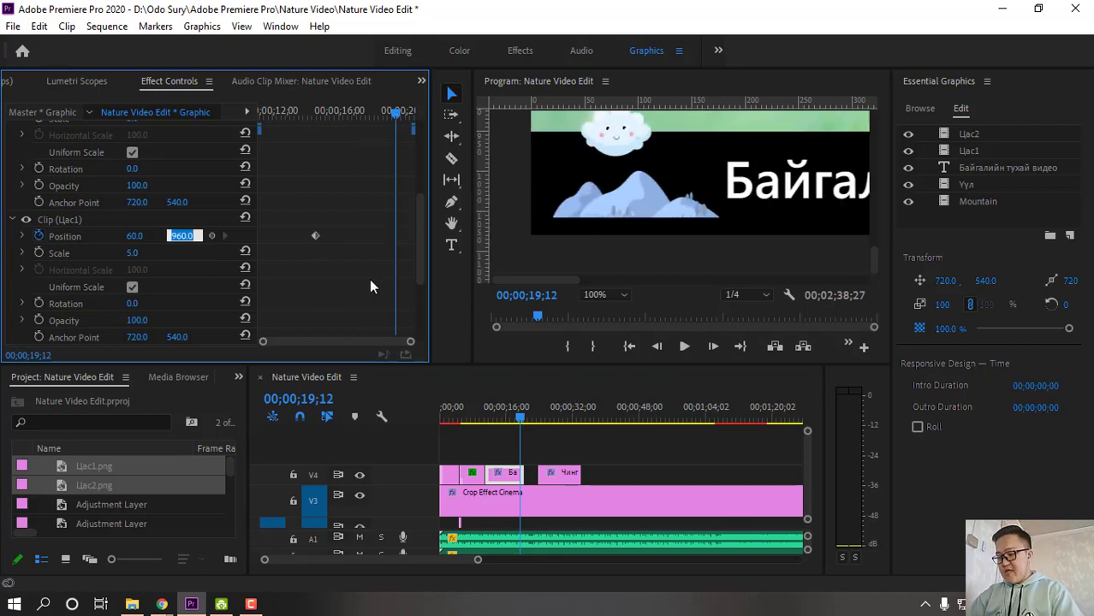
text(1000)
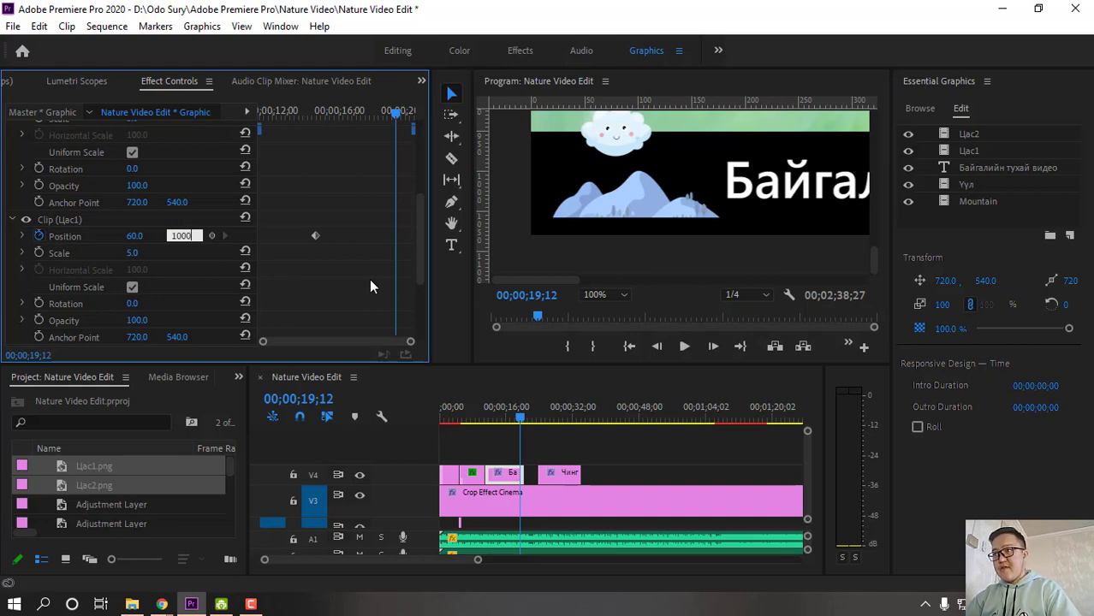
key(Return)
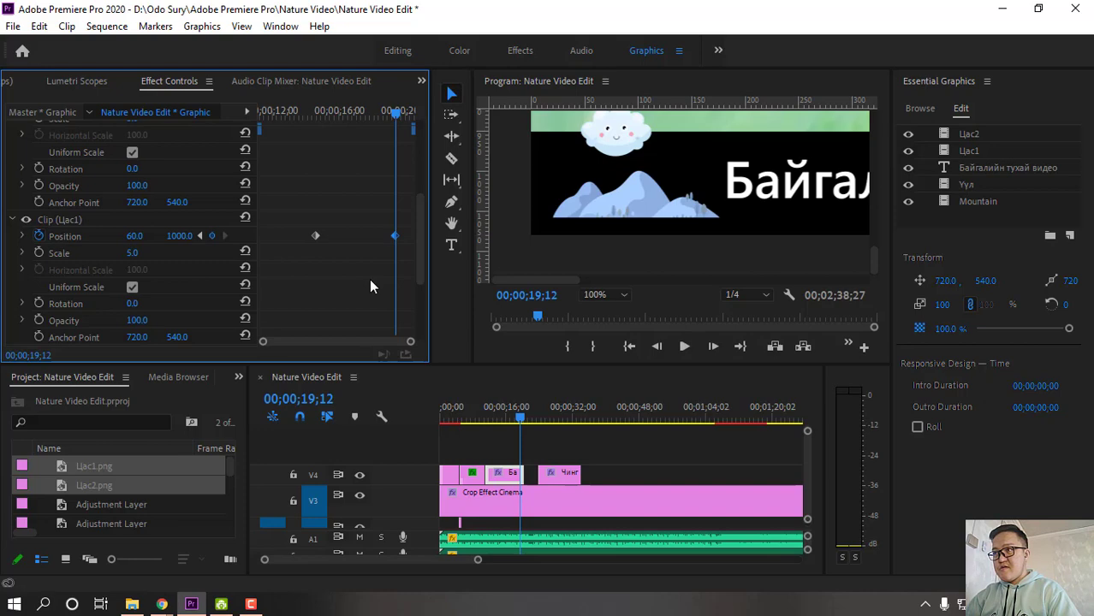
key(ctrl+z)
Set the vertical position of the Цас1 snowflake layer to 1020 at 00;00;19;12 and preview its fall
click(179, 235)
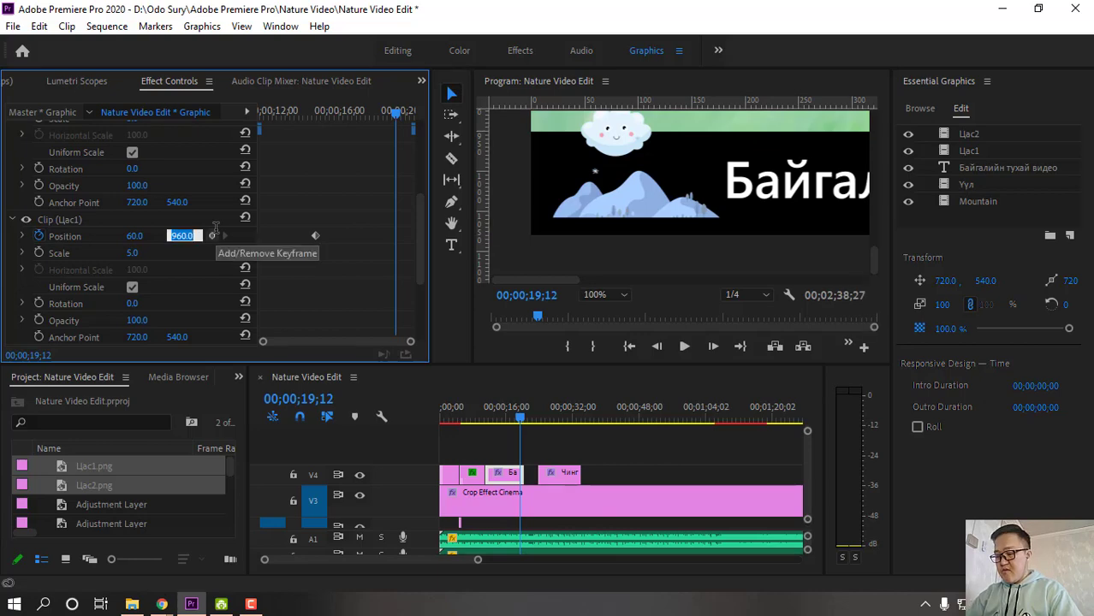
text(10)
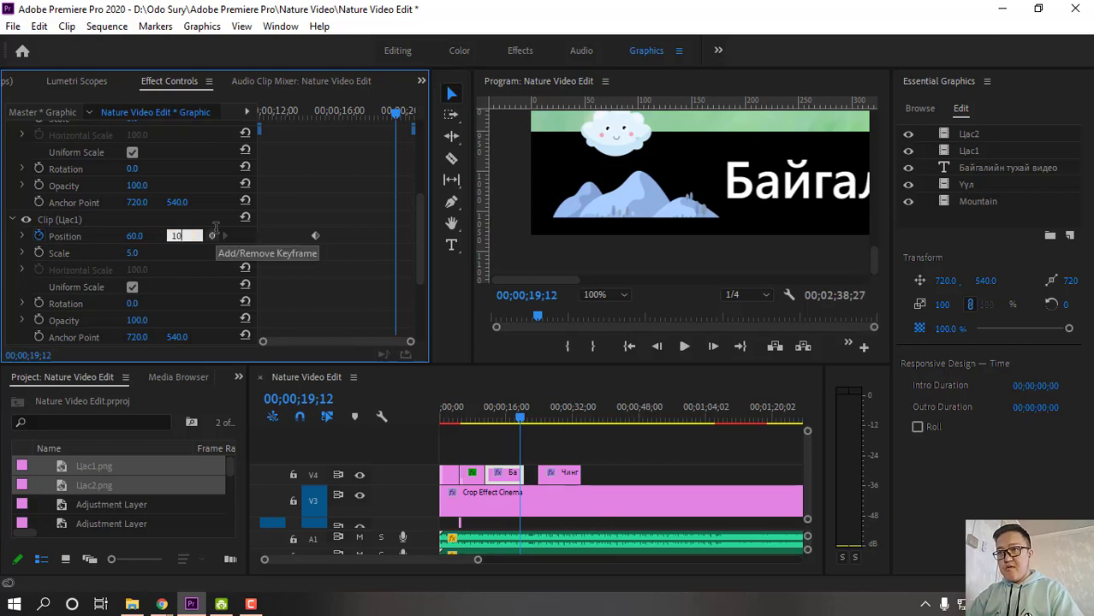
text(20)
key(Return)
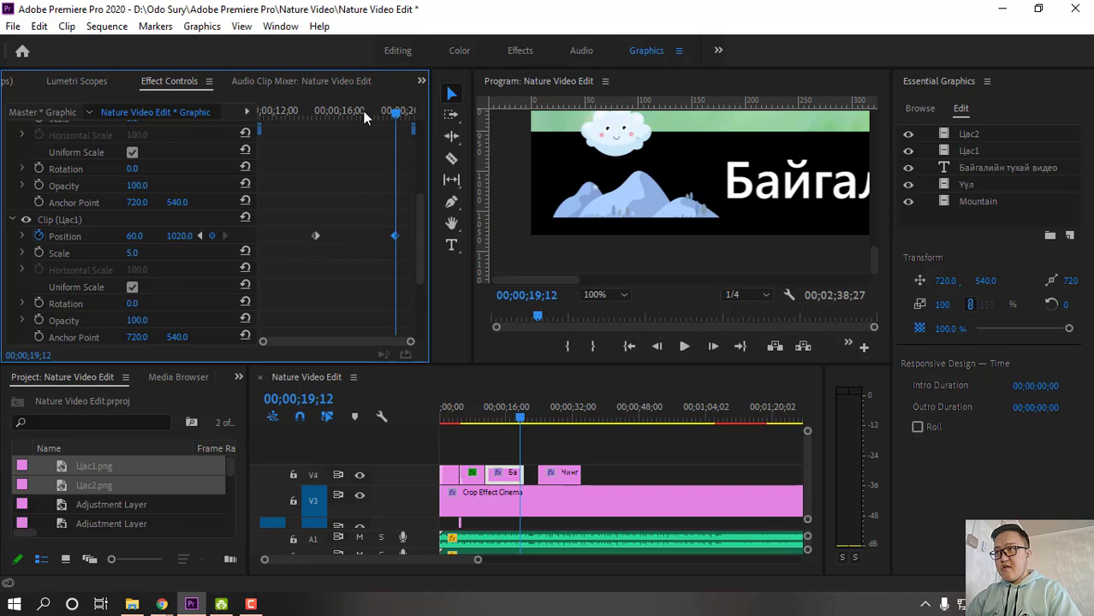
mouse_move(354, 111)
mouse_down()
mouse_move(312, 111)
mouse_move(406, 124)
mouse_move(337, 116)
mouse_up()
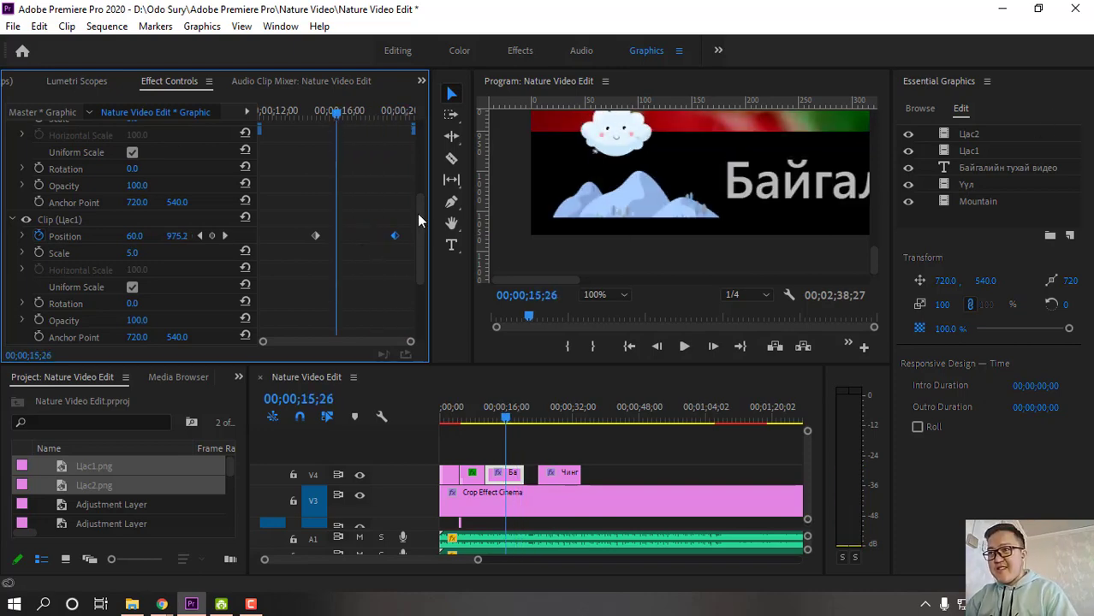
Collapse the Vector Motion settings and add a position keyframe to the Цас2 snowflake layer at 00;00;13;04
scroll(420, 210, up, 1)
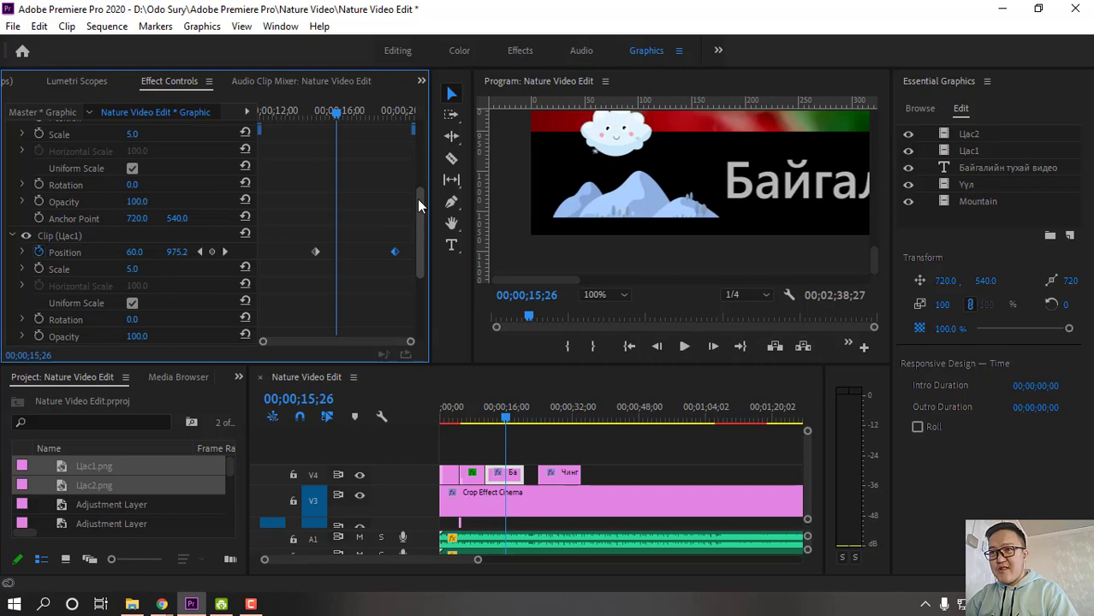
scroll(417, 189, up, 5)
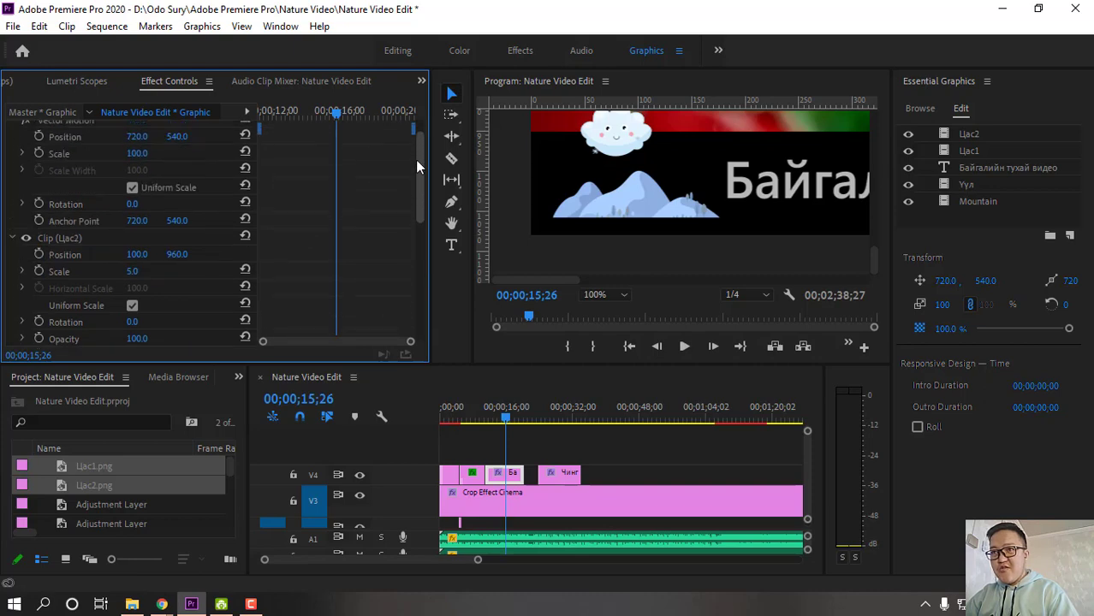
scroll(416, 158, down, 5)
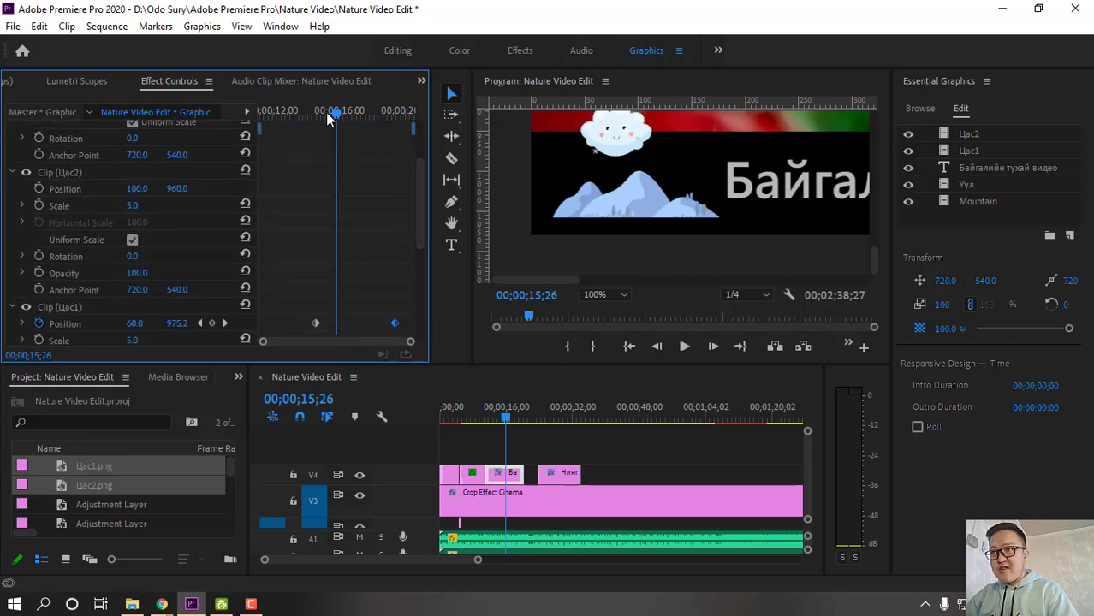
drag(334, 117, 291, 118)
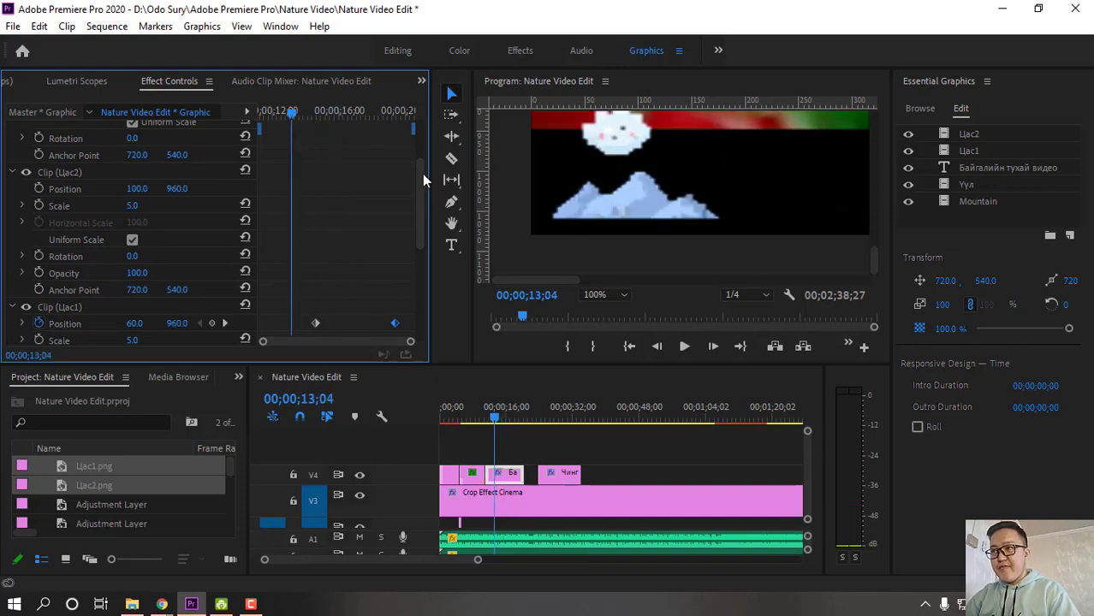
scroll(427, 148, up, 3)
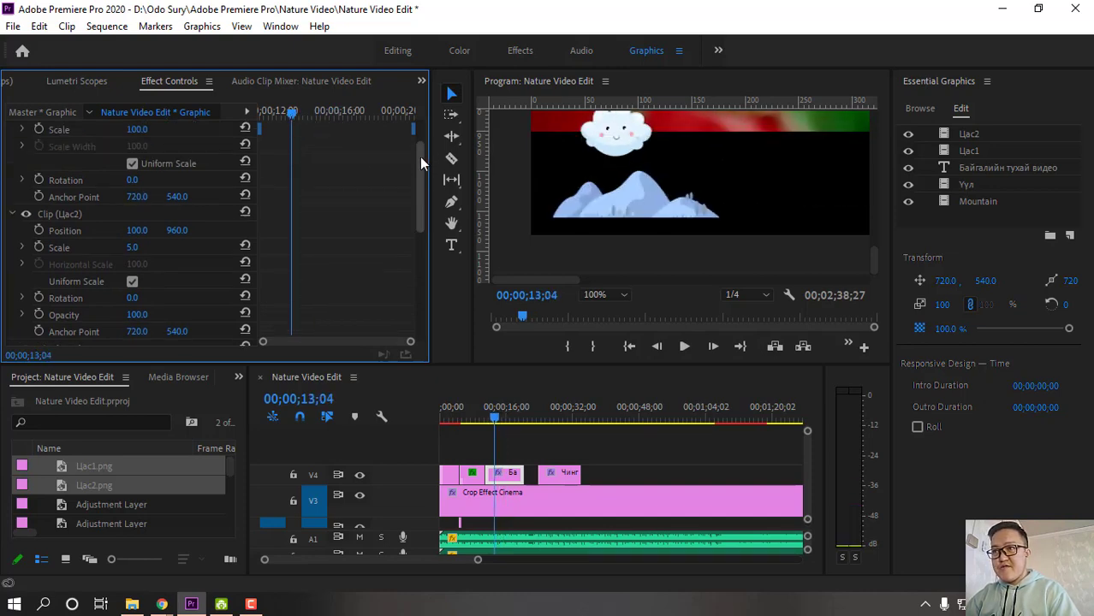
scroll(145, 184, up, 1)
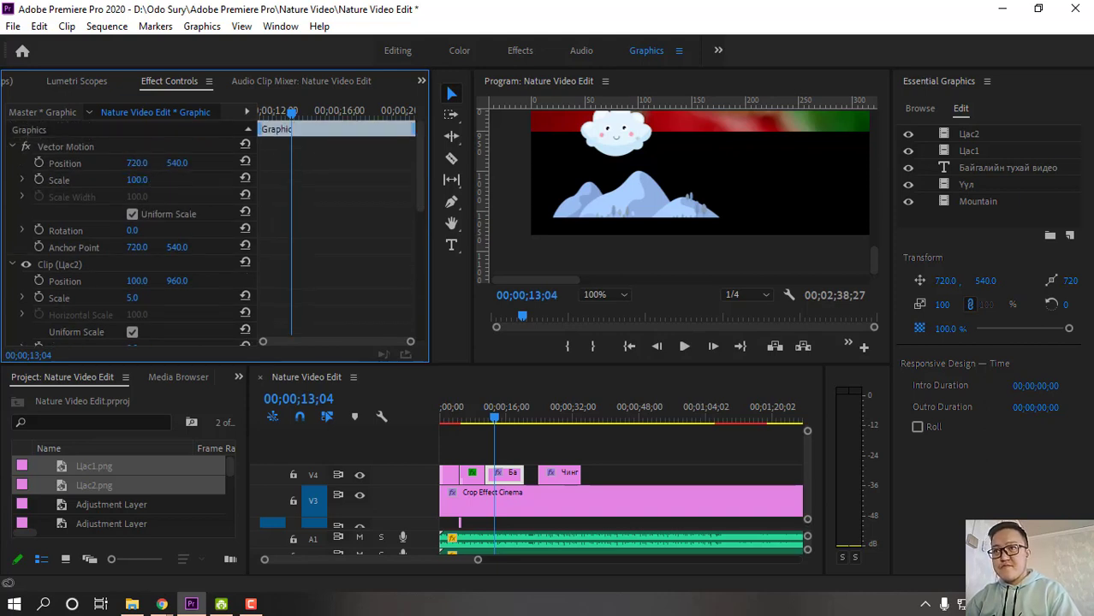
click(138, 163)
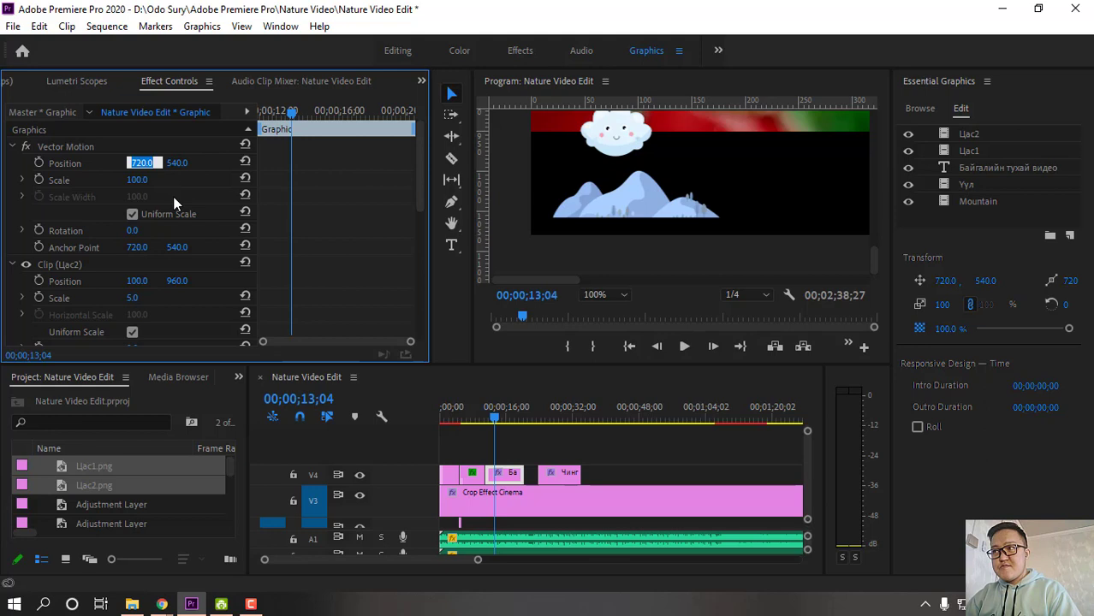
click(12, 147)
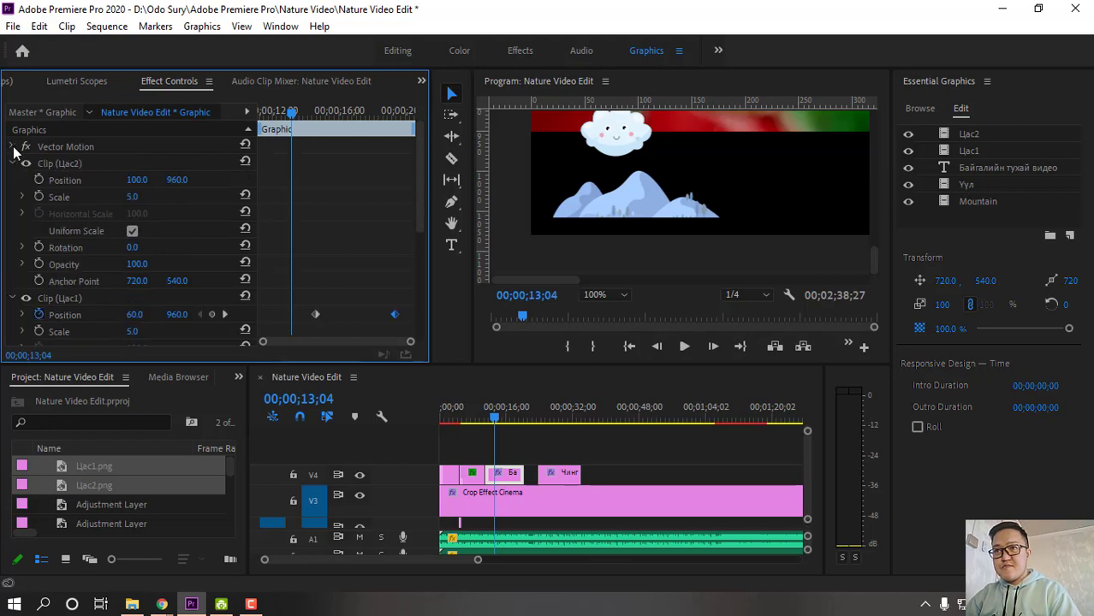
click(137, 182)
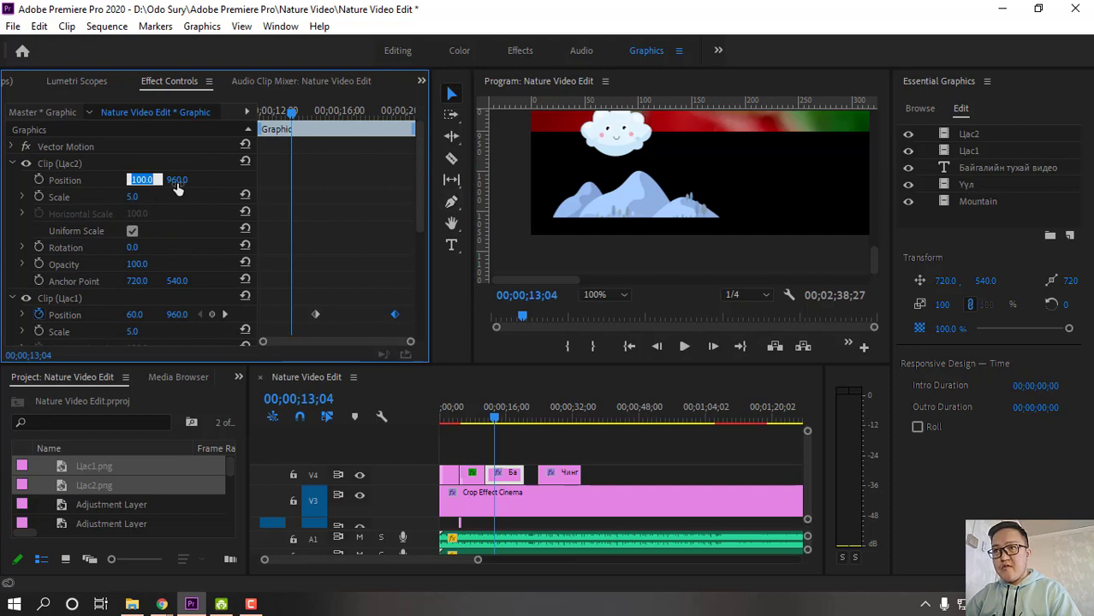
key(Tab)
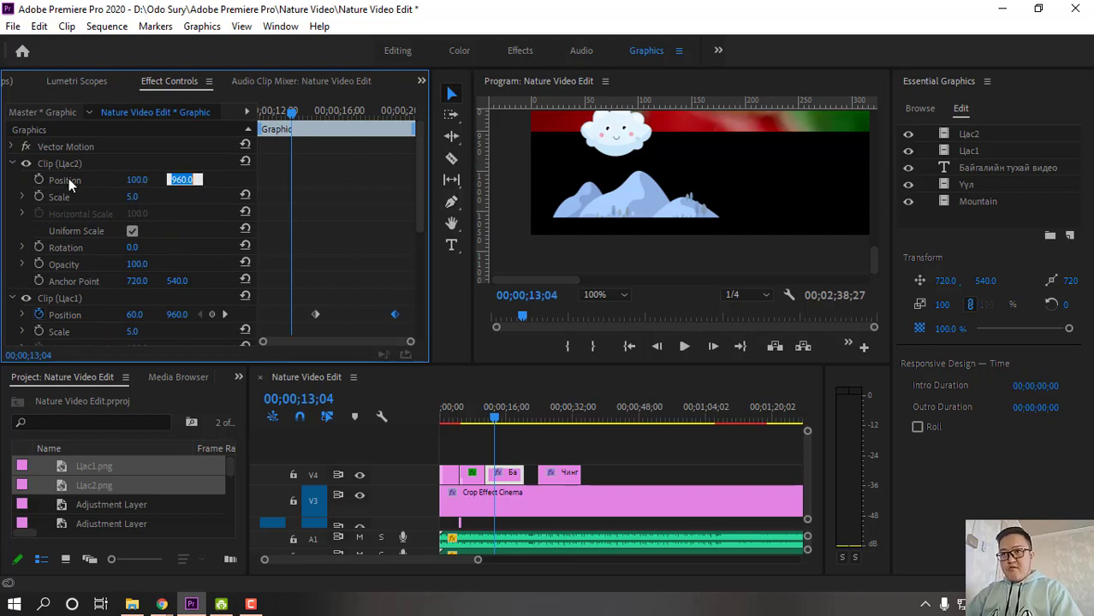
click(38, 180)
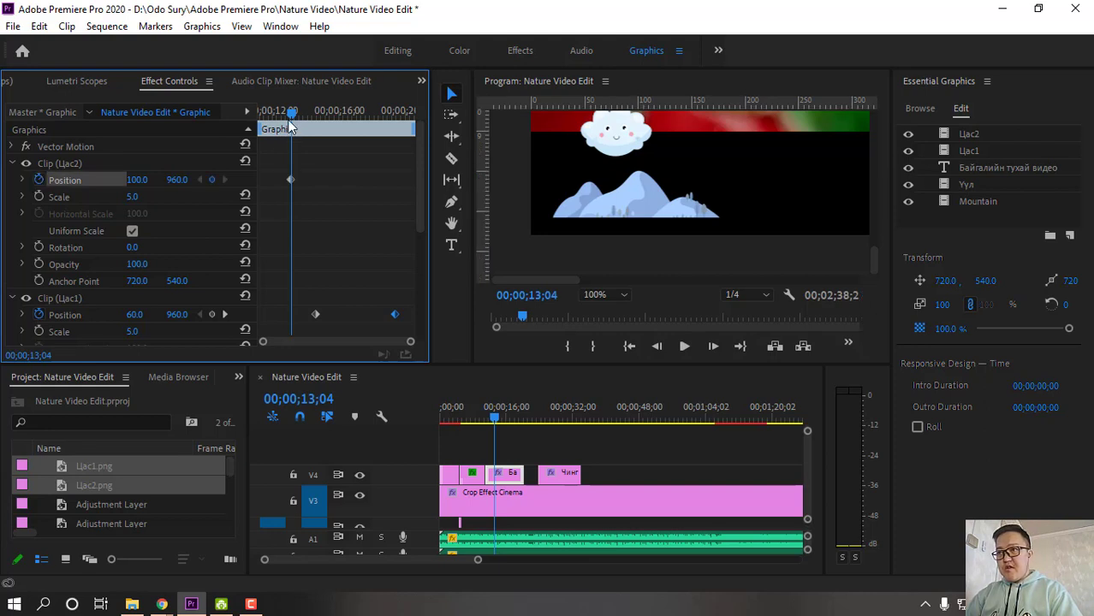
Add a second position keyframe to the Цас2 snowflake layer at 00;00;20;04 with a vertical position of 1020
click(292, 113)
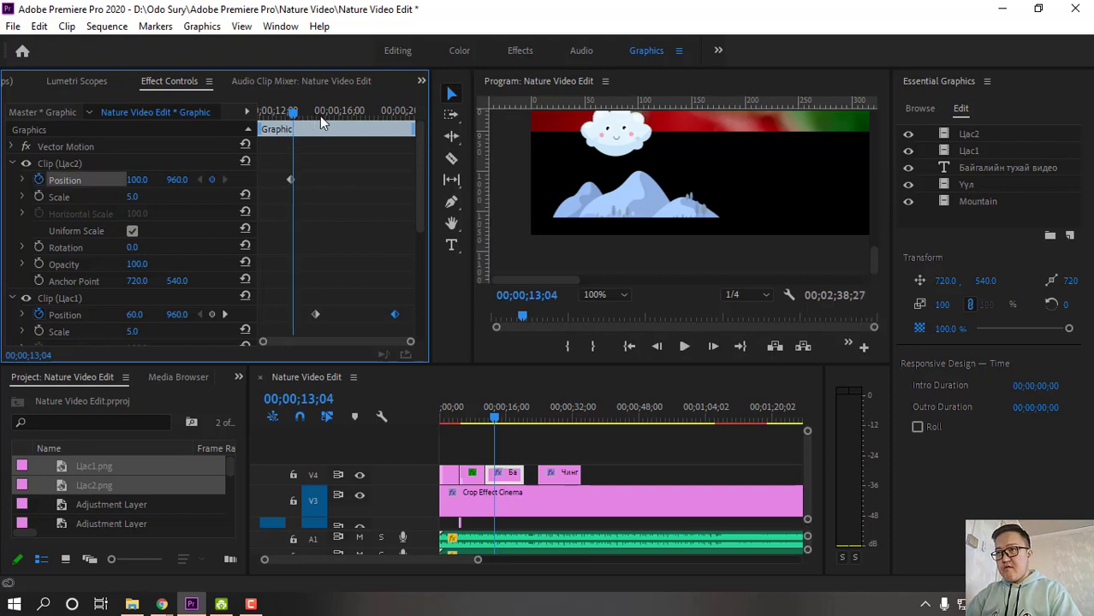
click(352, 116)
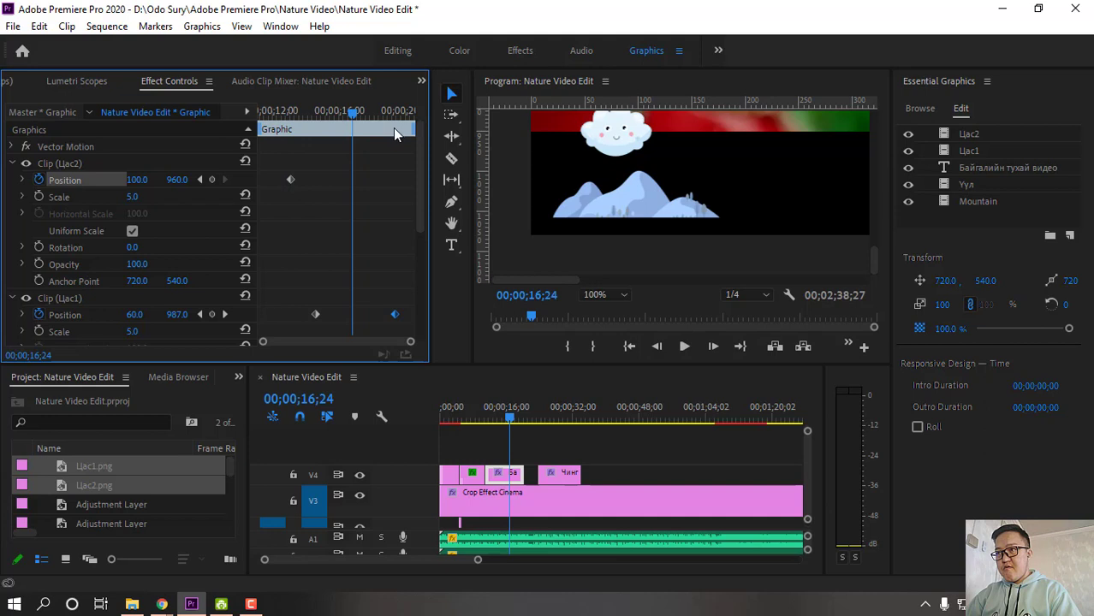
drag(389, 130, 409, 137)
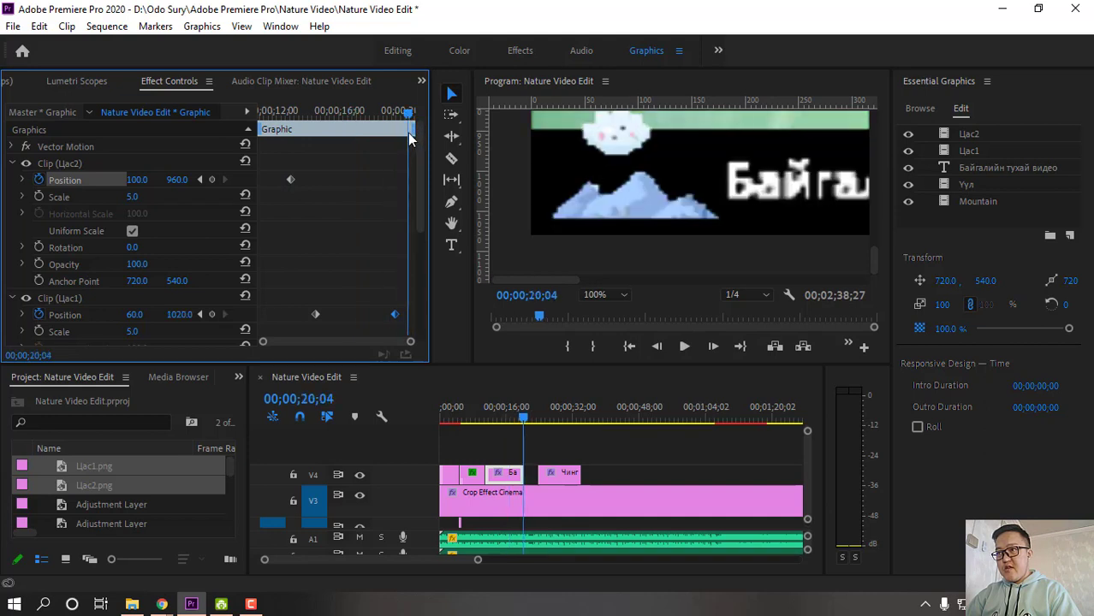
click(171, 181)
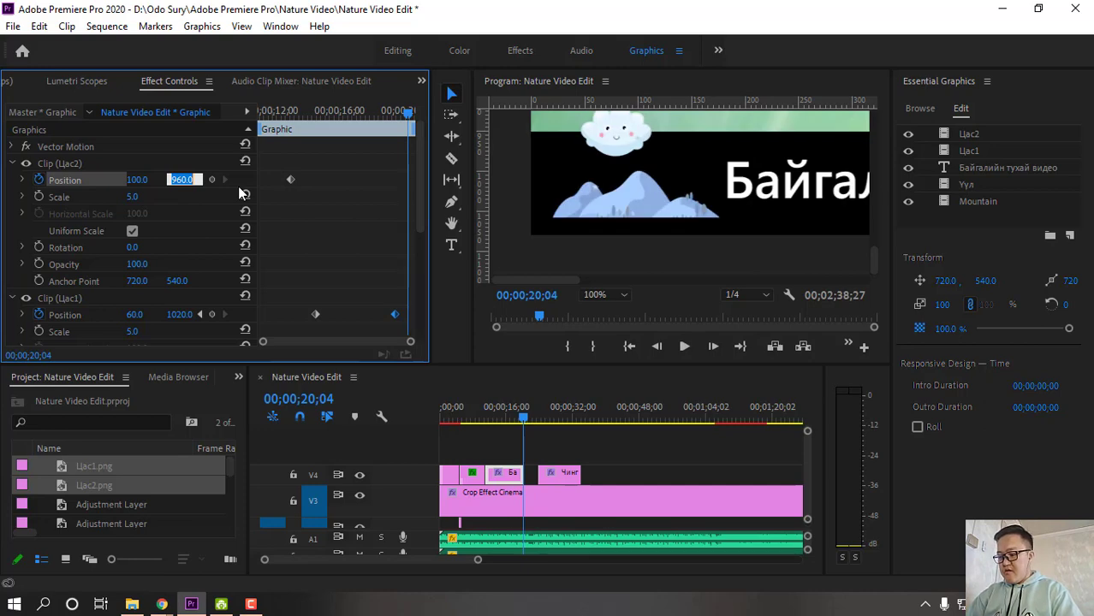
text(1020)
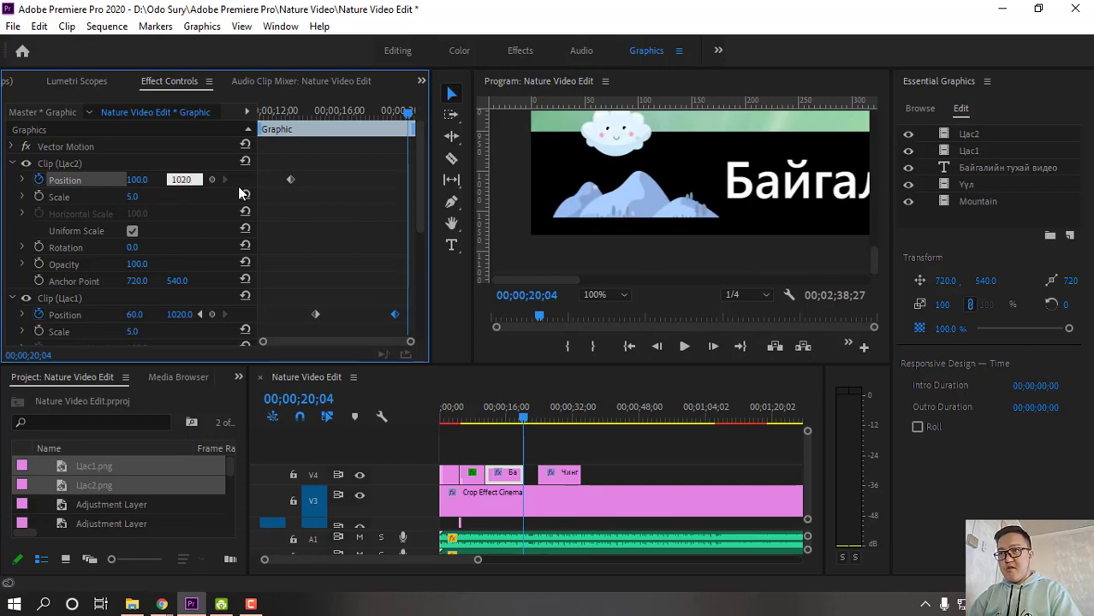
key(Return)
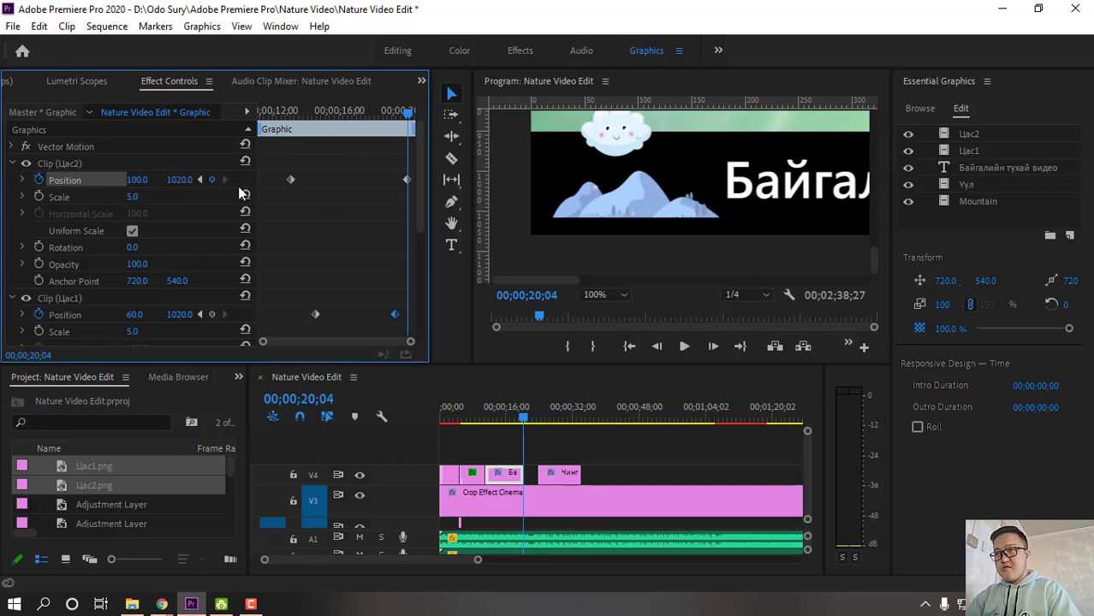
click(140, 178)
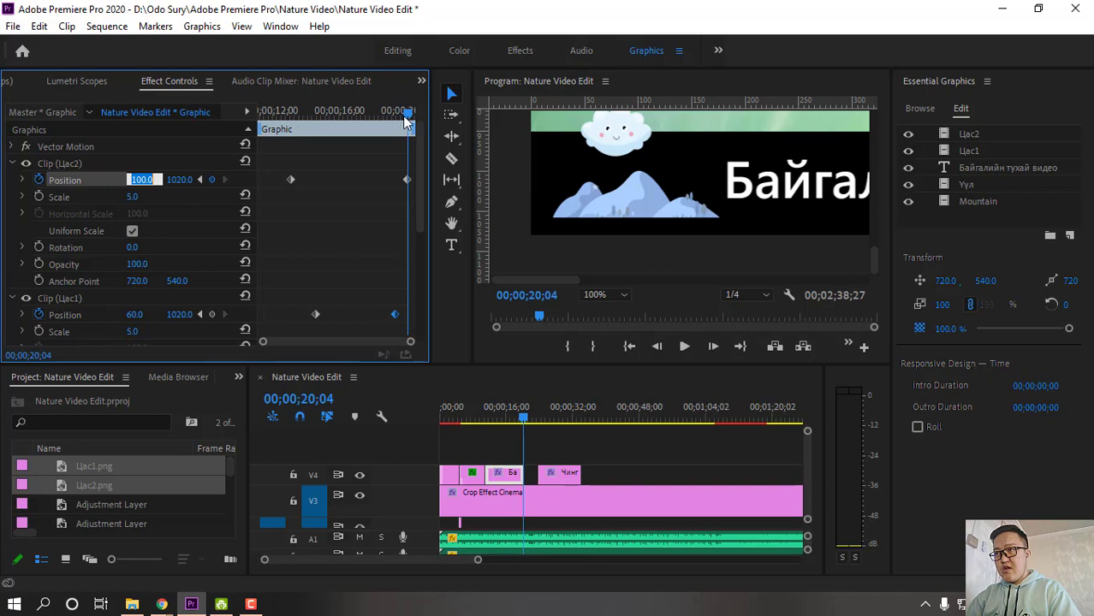
mouse_move(405, 115)
mouse_down()
mouse_move(336, 121)
mouse_move(409, 127)
mouse_up()
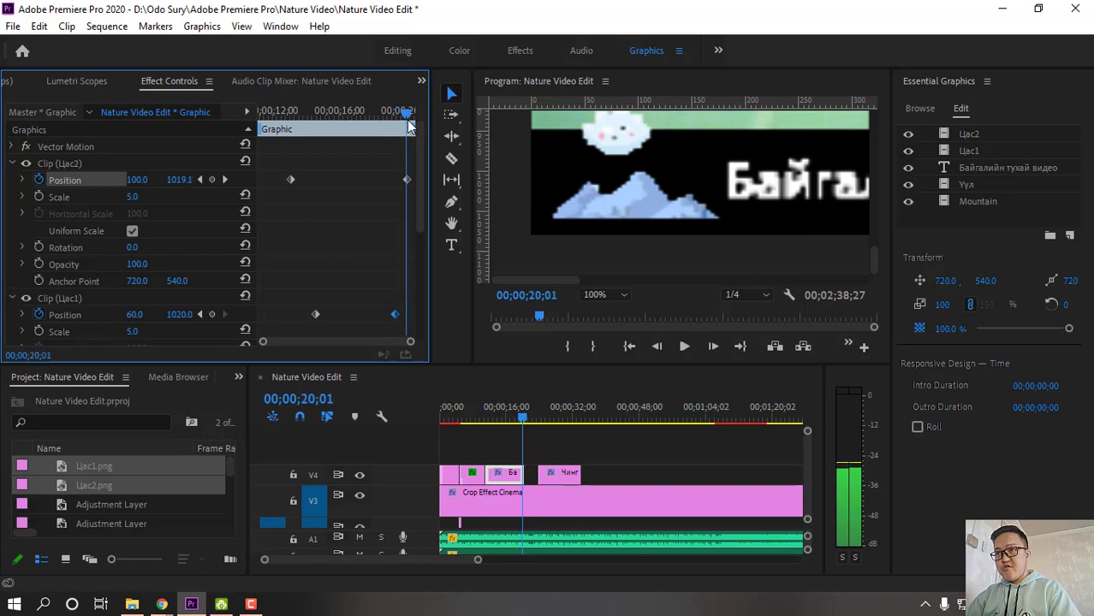
Try a horizontal position of 80 for the Цас2 snowflake layer at 00;00;20;01 and preview its fall
click(138, 180)
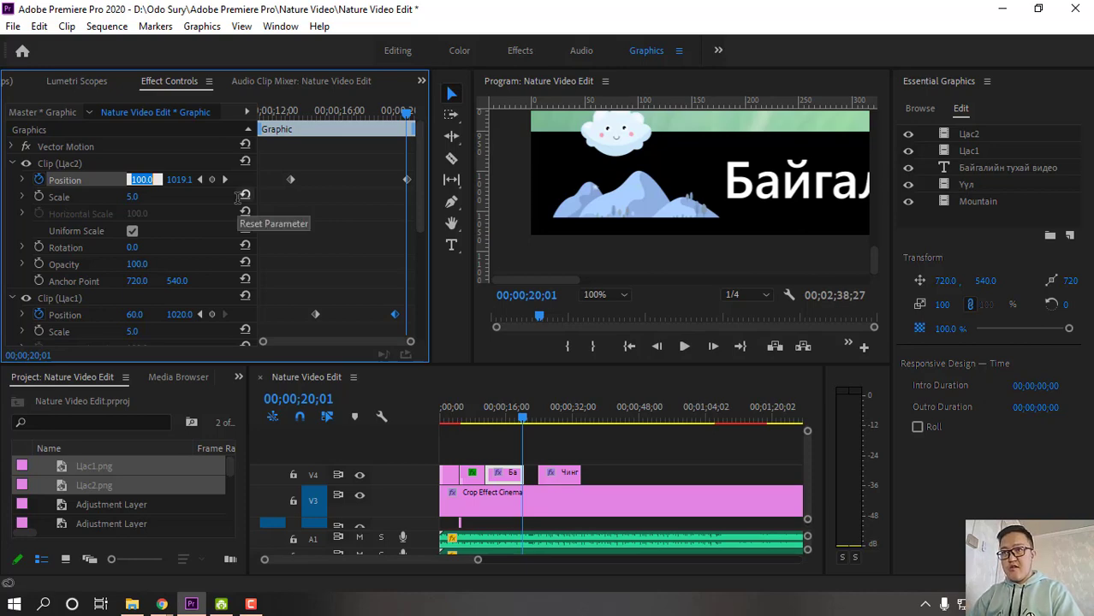
text(80)
key(Return)
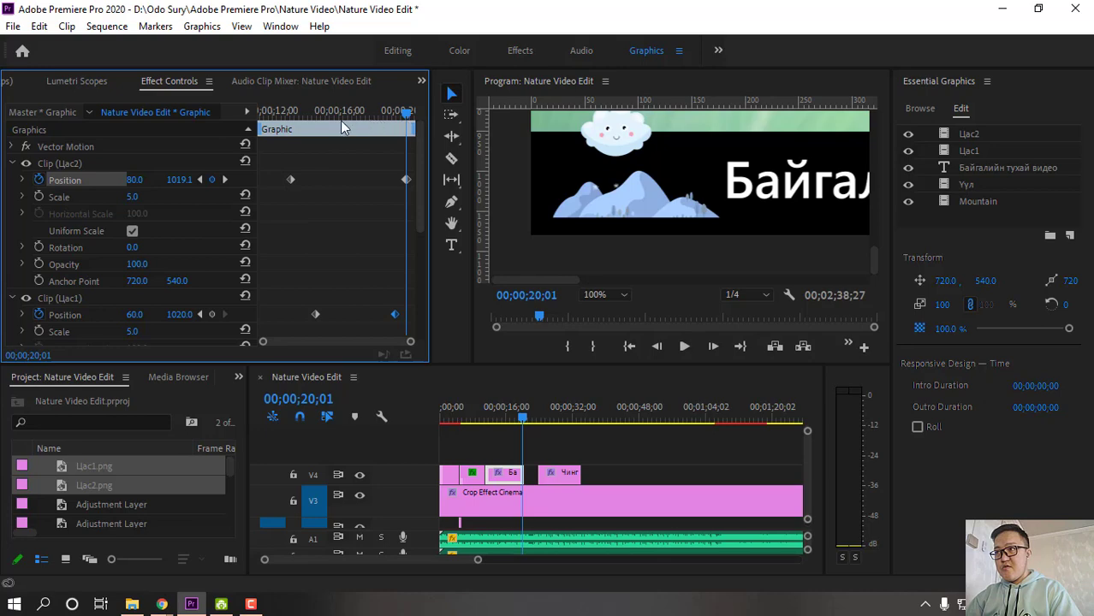
drag(339, 120, 287, 117)
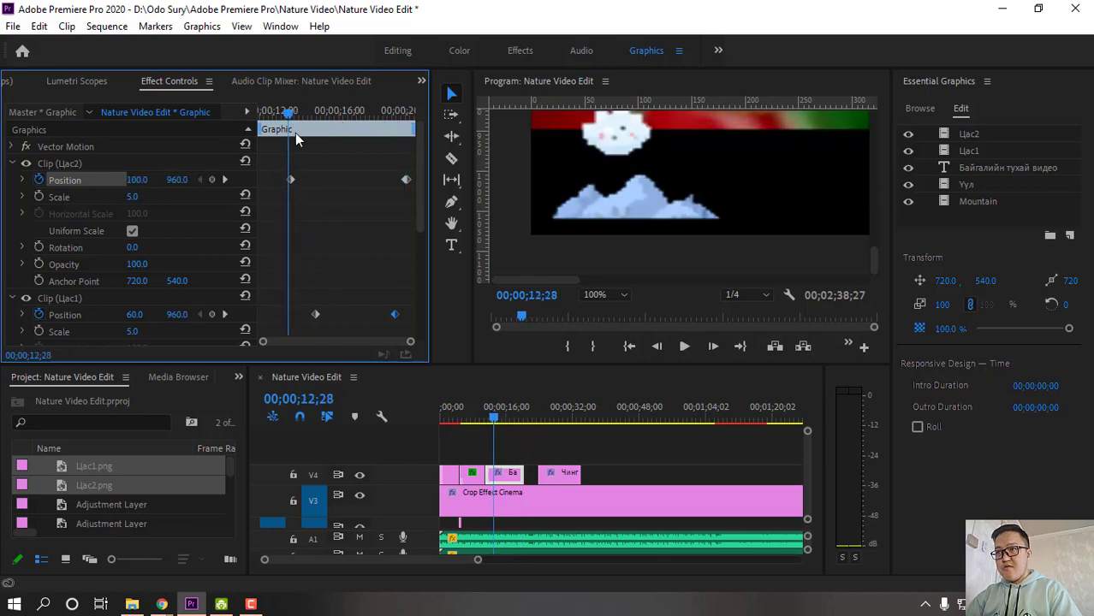
key(space)
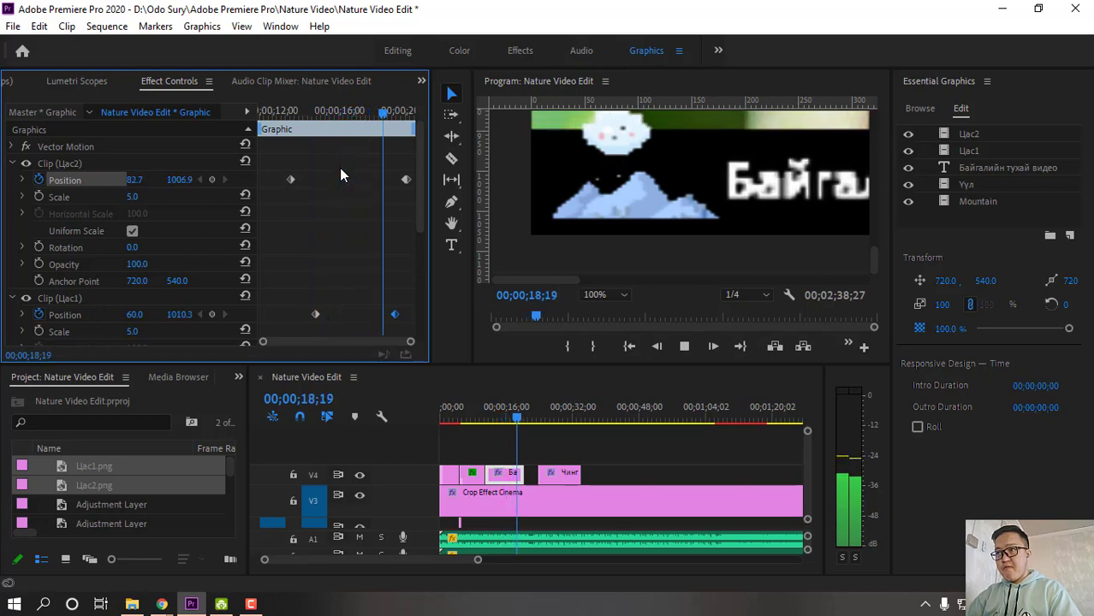
key(space)
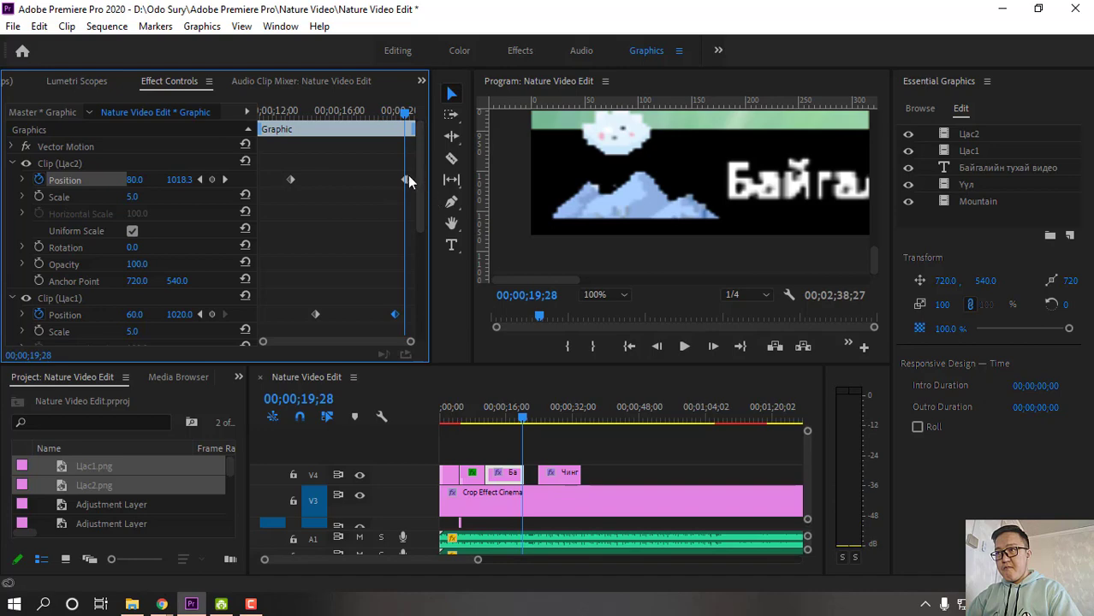
Delete the extra Цас2 position keyframe at 00;00;20;01
click(407, 179)
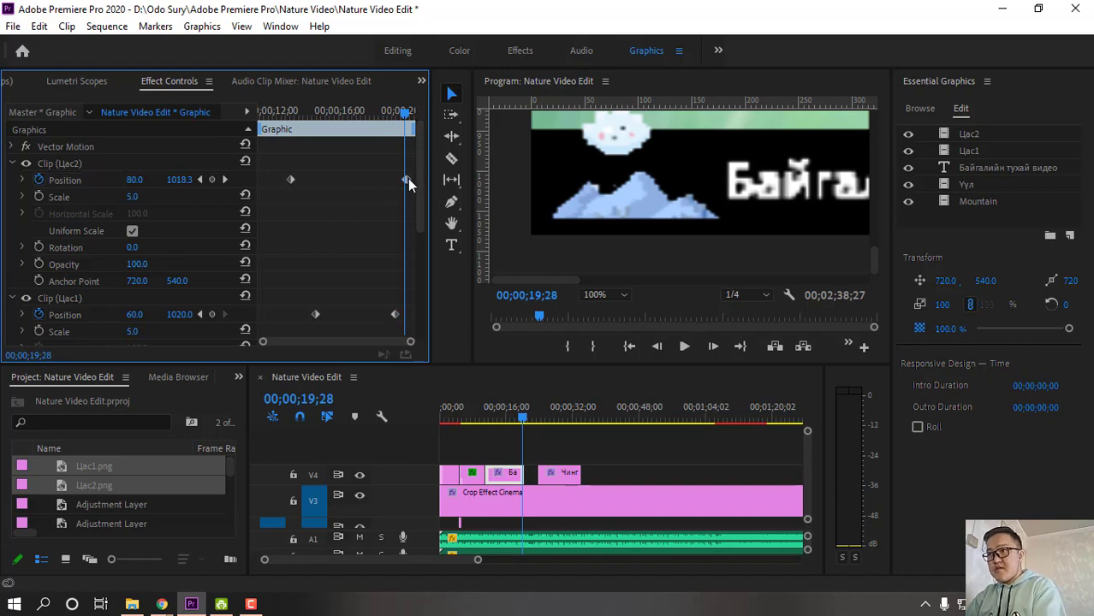
right_click(407, 179)
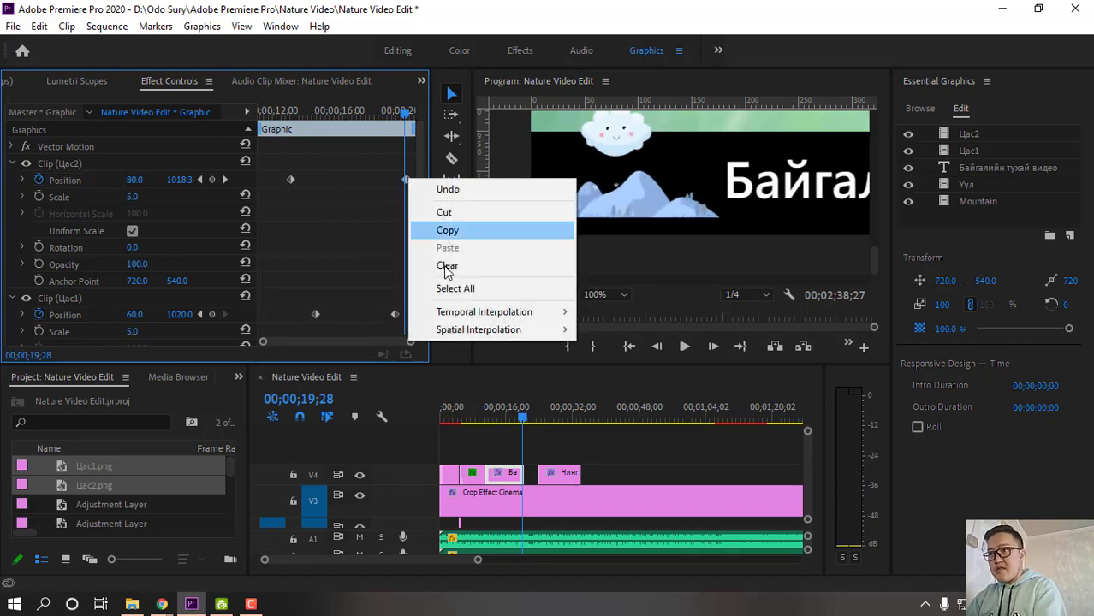
click(446, 267)
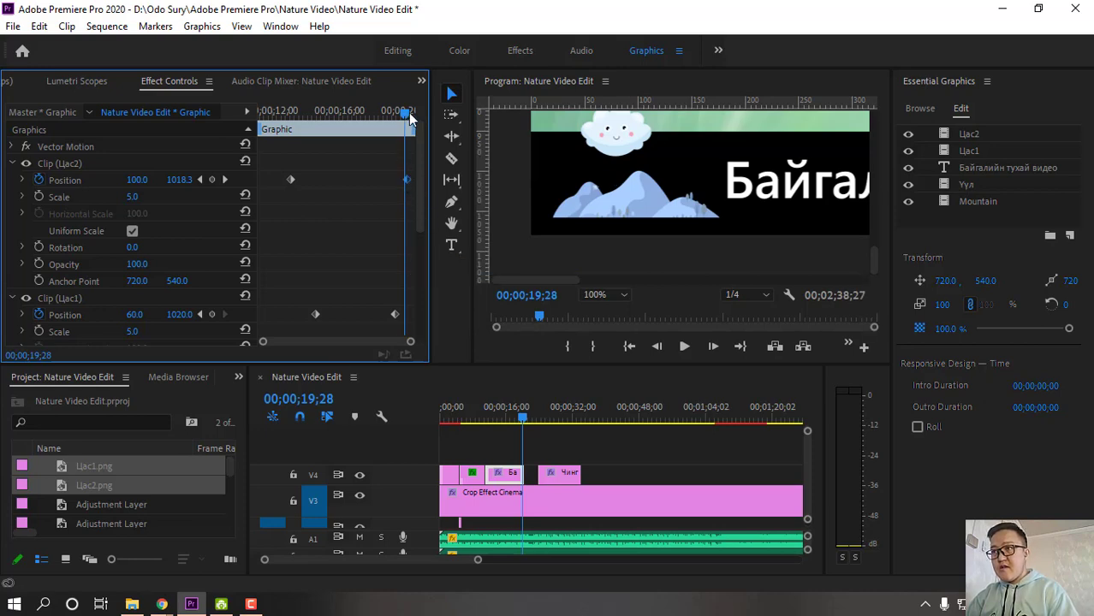
Set the horizontal position of the last Цас2 position keyframe at 00;00;20;04 to 80 and play back the title animation
drag(410, 117, 410, 179)
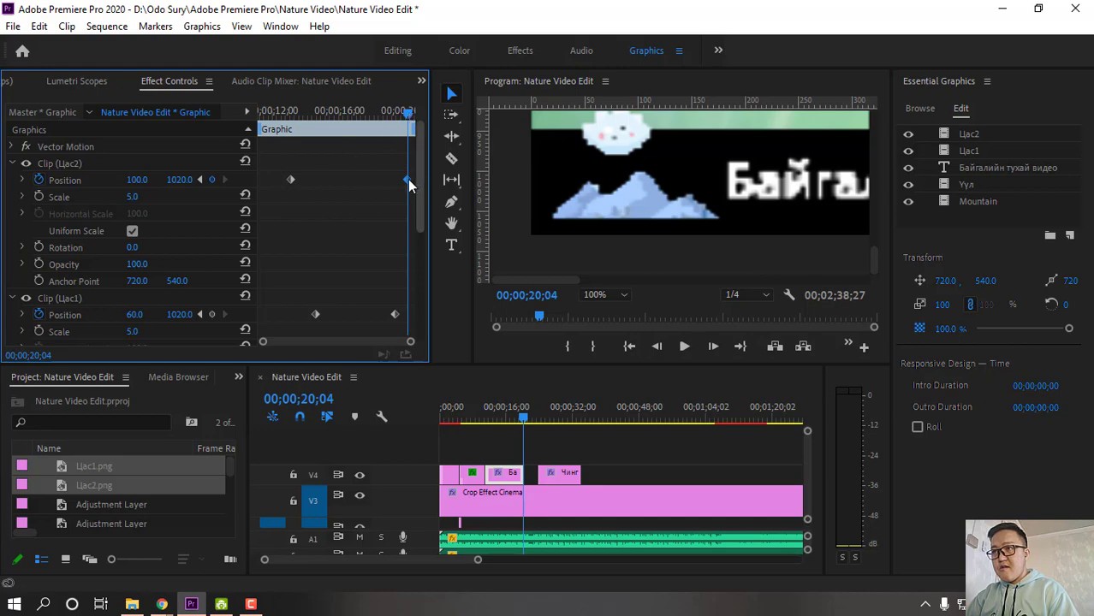
click(175, 179)
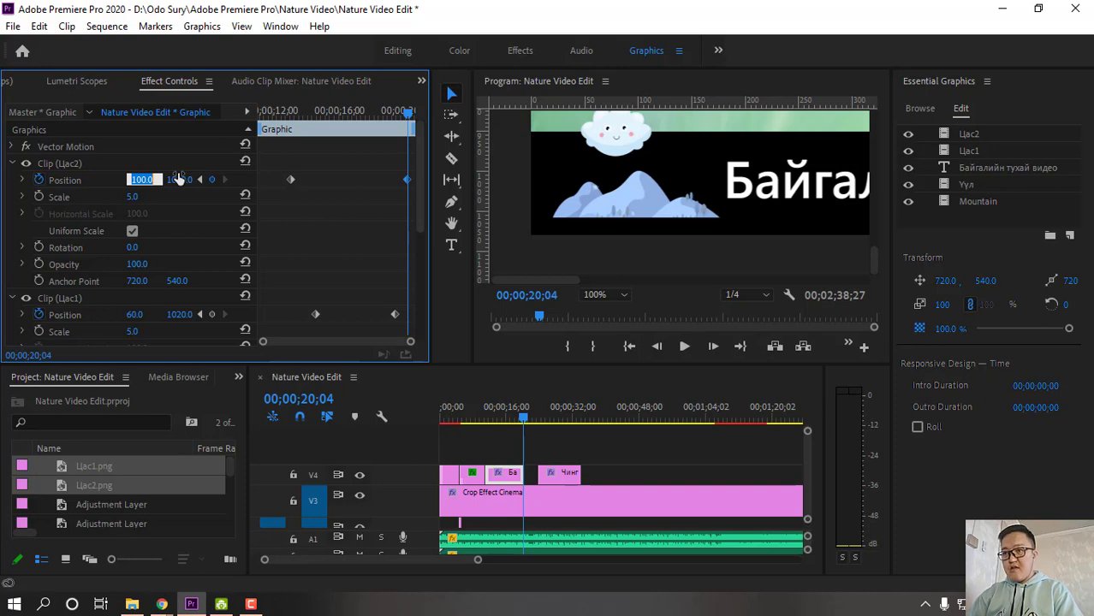
text(80)
key(Return)
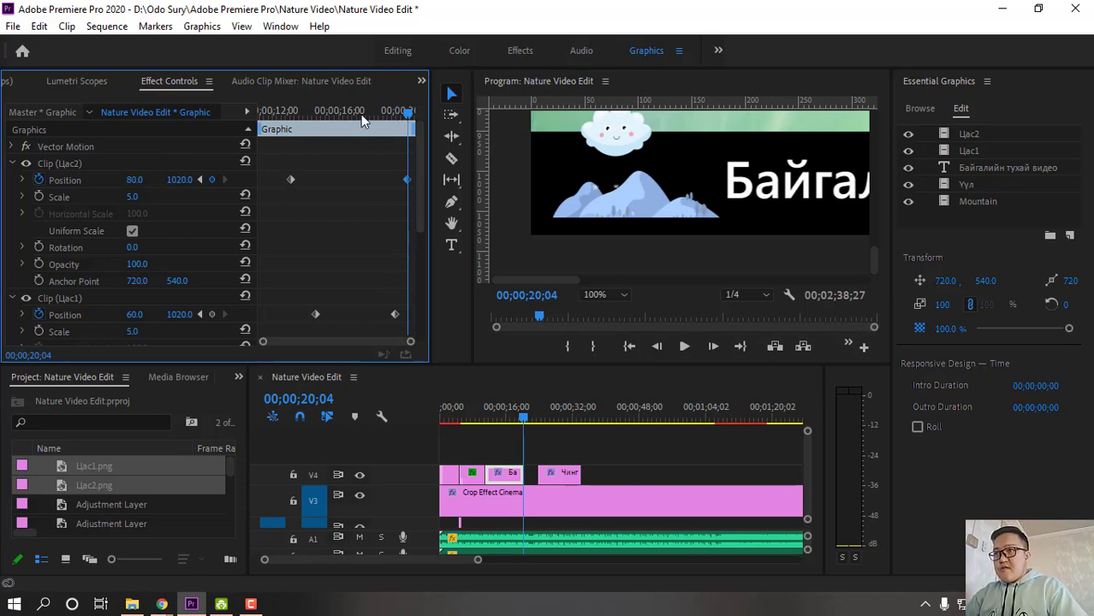
key(j)
click(484, 419)
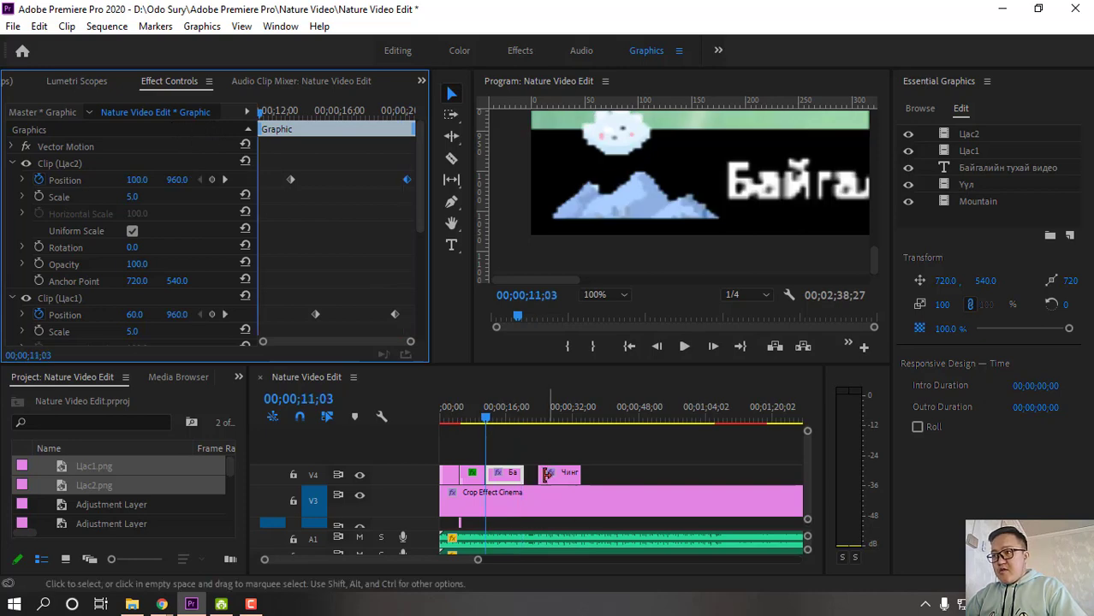
click(478, 420)
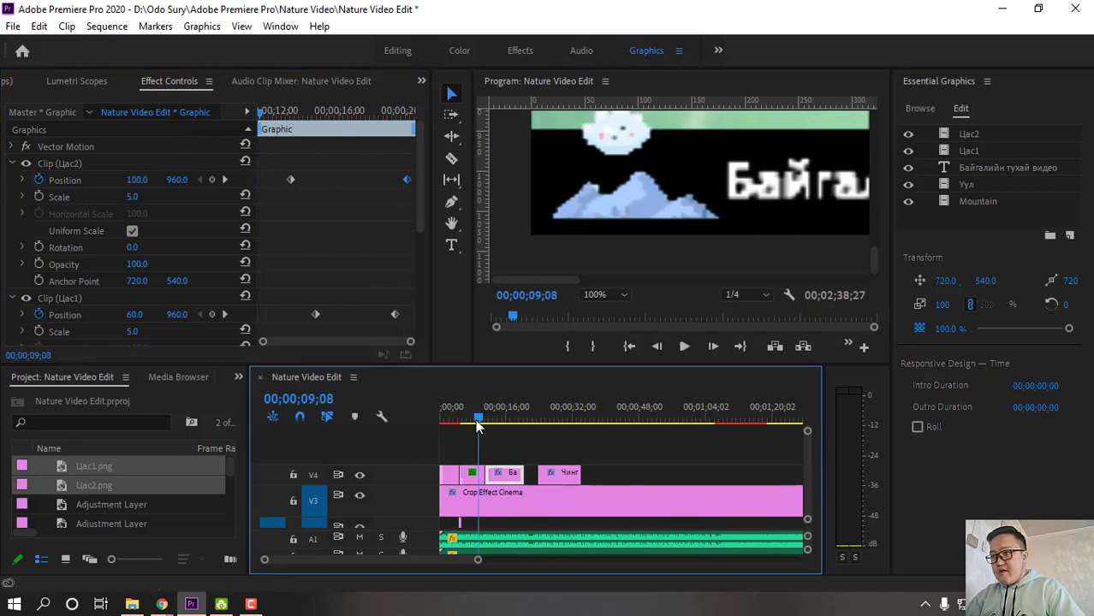
click(684, 348)
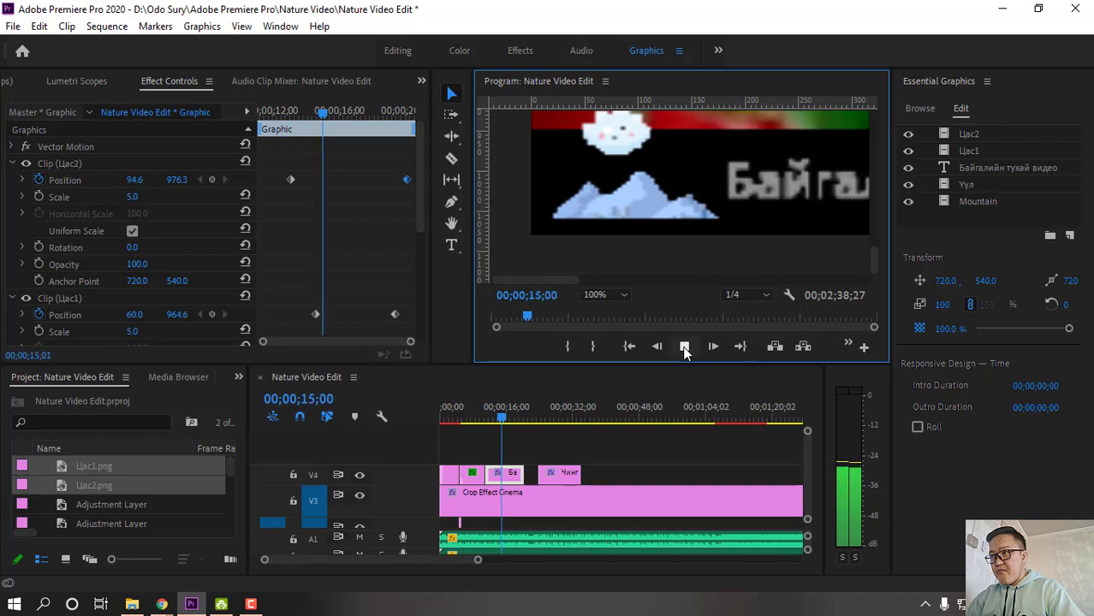
click(684, 347)
Add opacity keyframes at 100 to both snowflake layers, Цас1 and Цас2, at 00;00;14;22
click(483, 419)
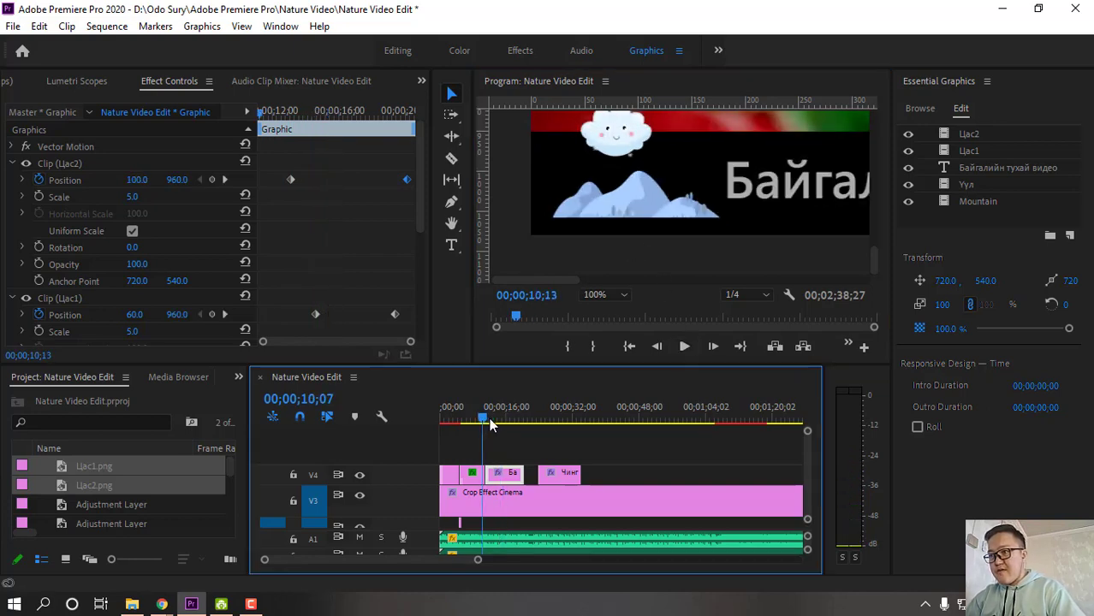
click(490, 418)
drag(492, 416, 501, 414)
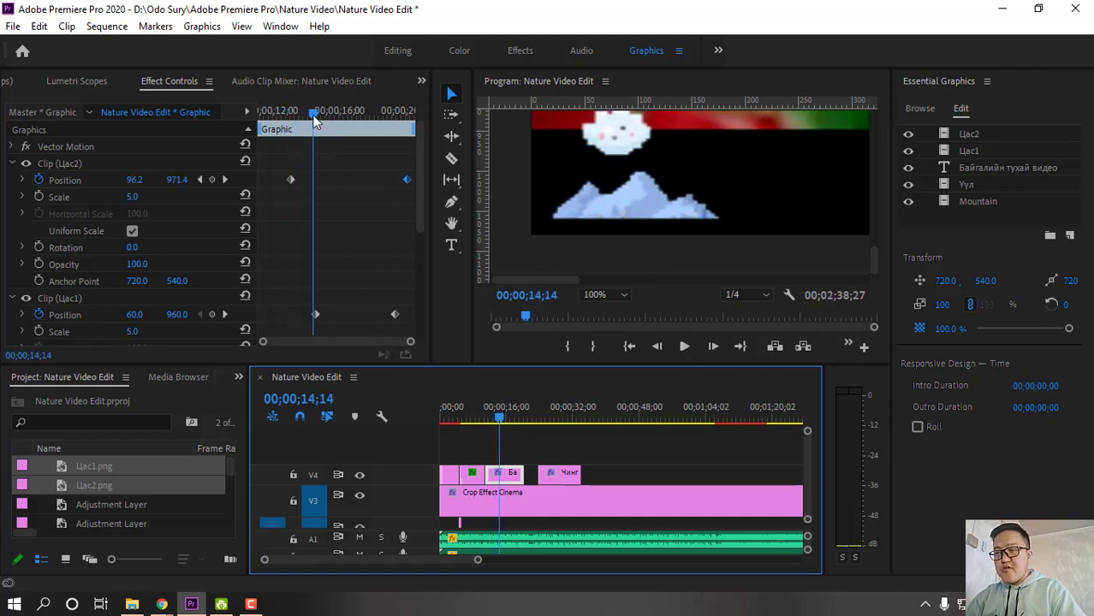
drag(315, 121, 321, 127)
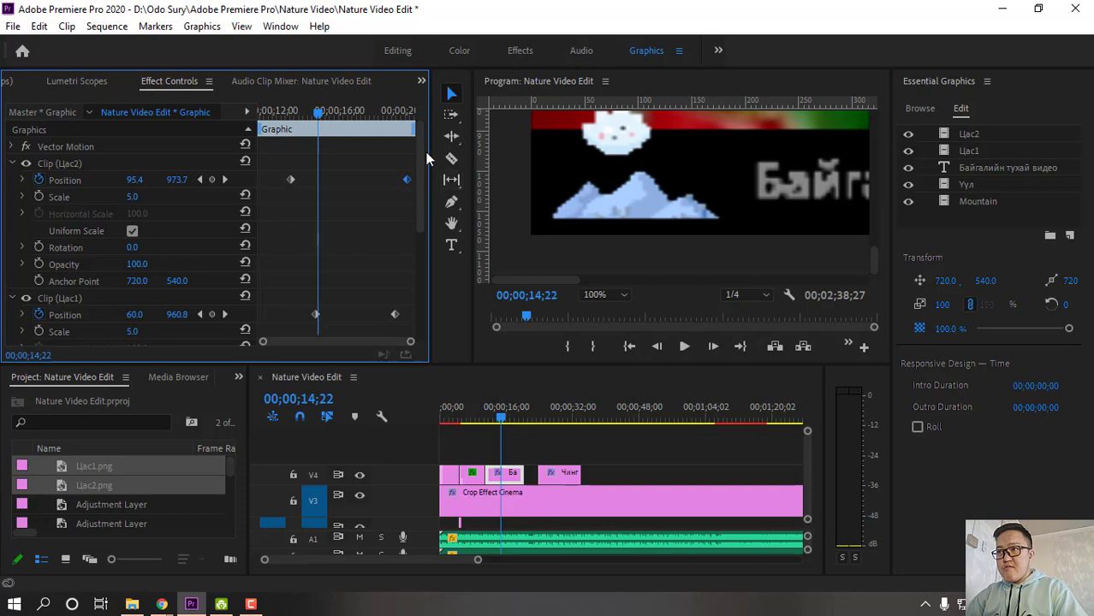
drag(423, 160, 420, 188)
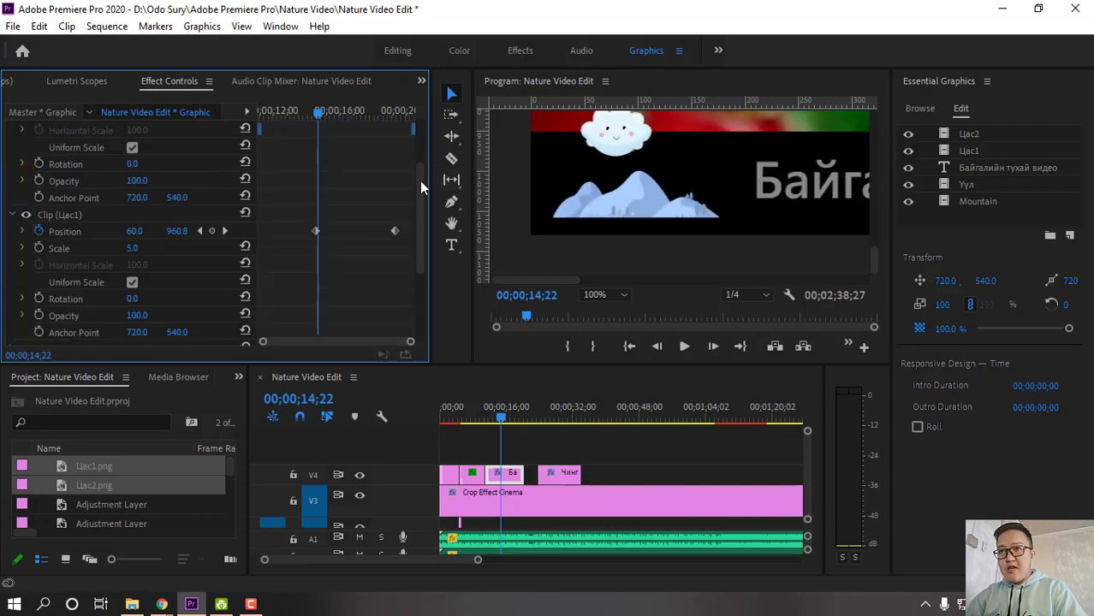
click(68, 319)
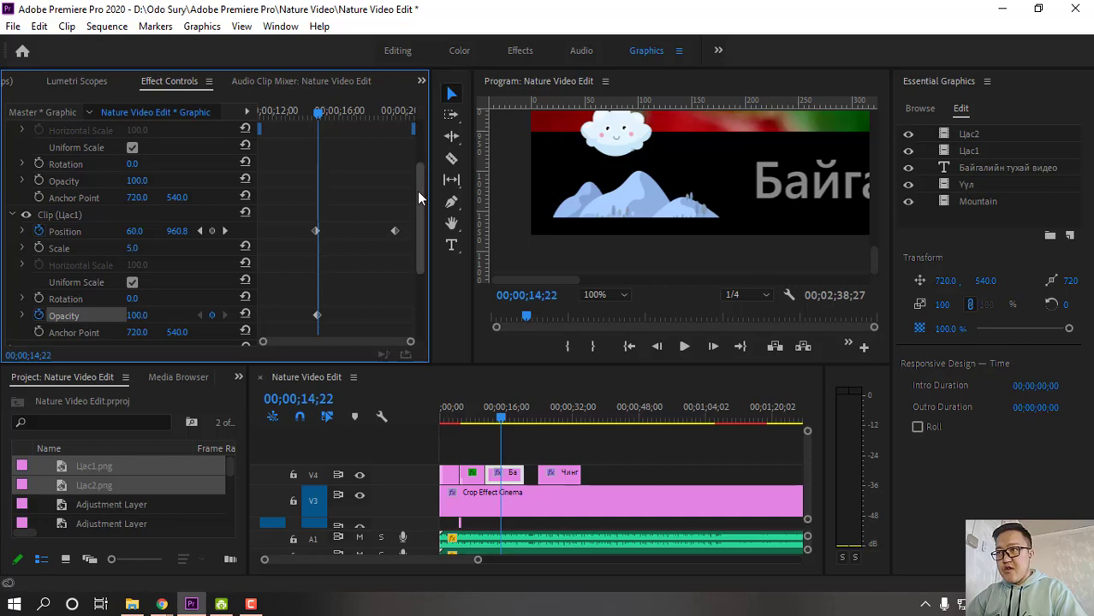
click(417, 134)
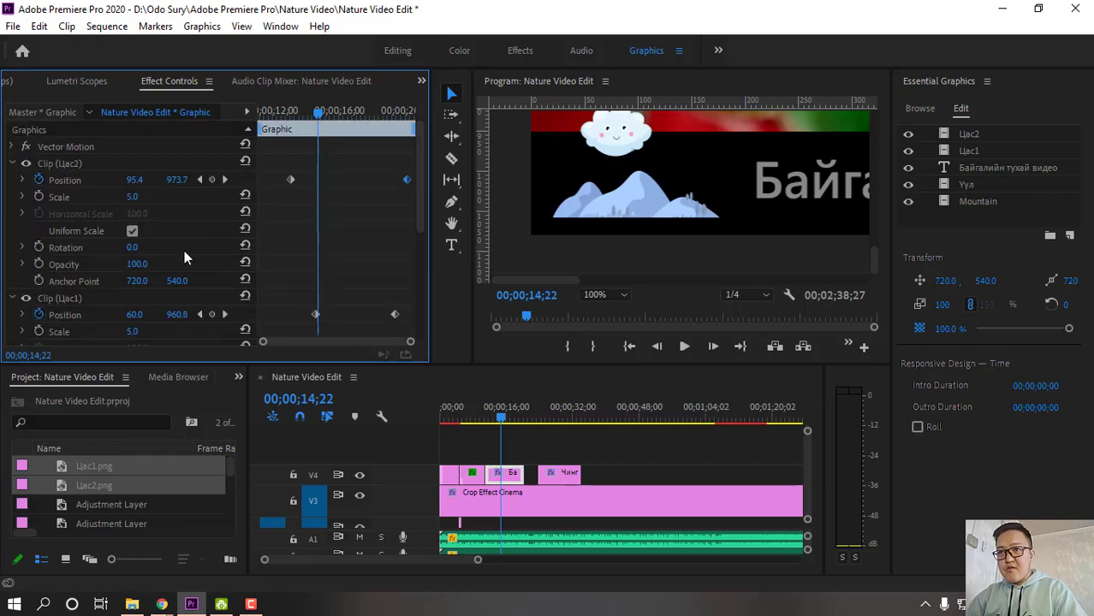
click(38, 264)
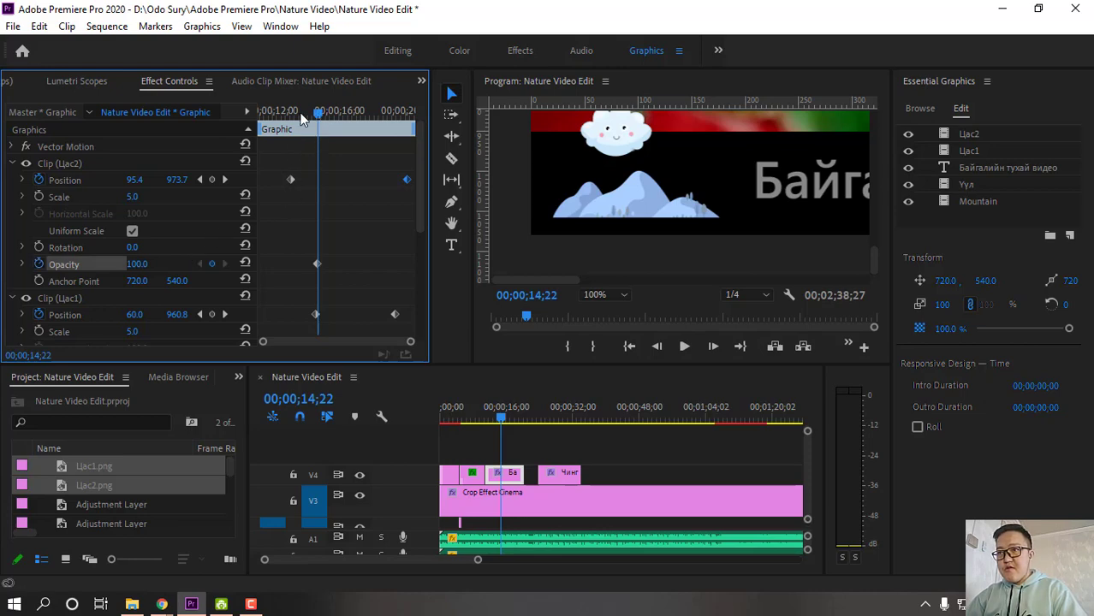
Set the opacity of the Цас2 snowflake layer to 0 at 00;00;13;17
drag(317, 112, 250, 124)
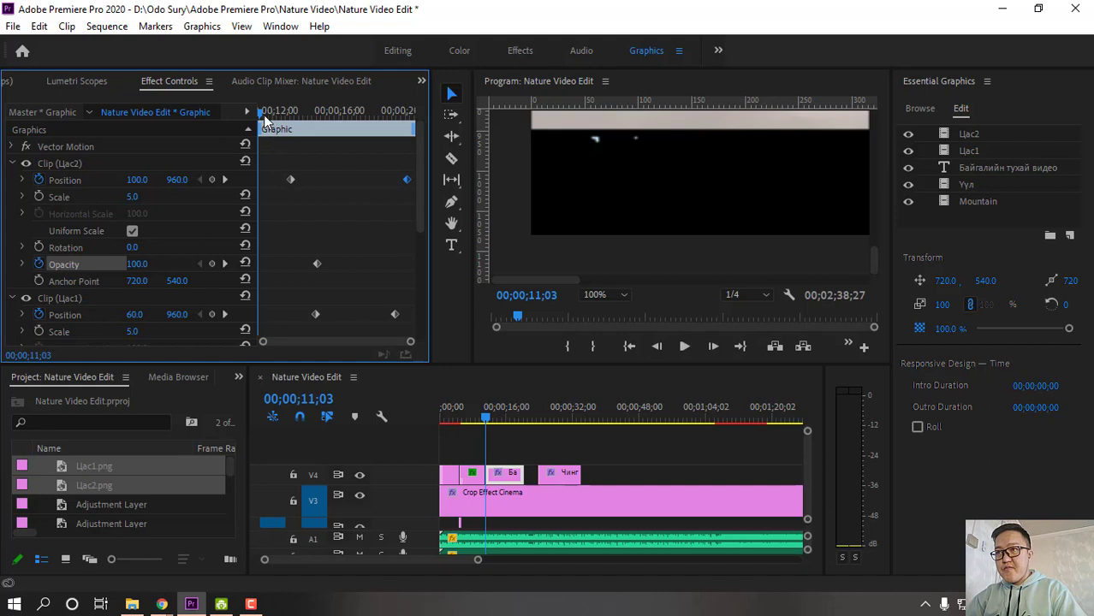
drag(264, 115, 302, 114)
drag(134, 264, 200, 260)
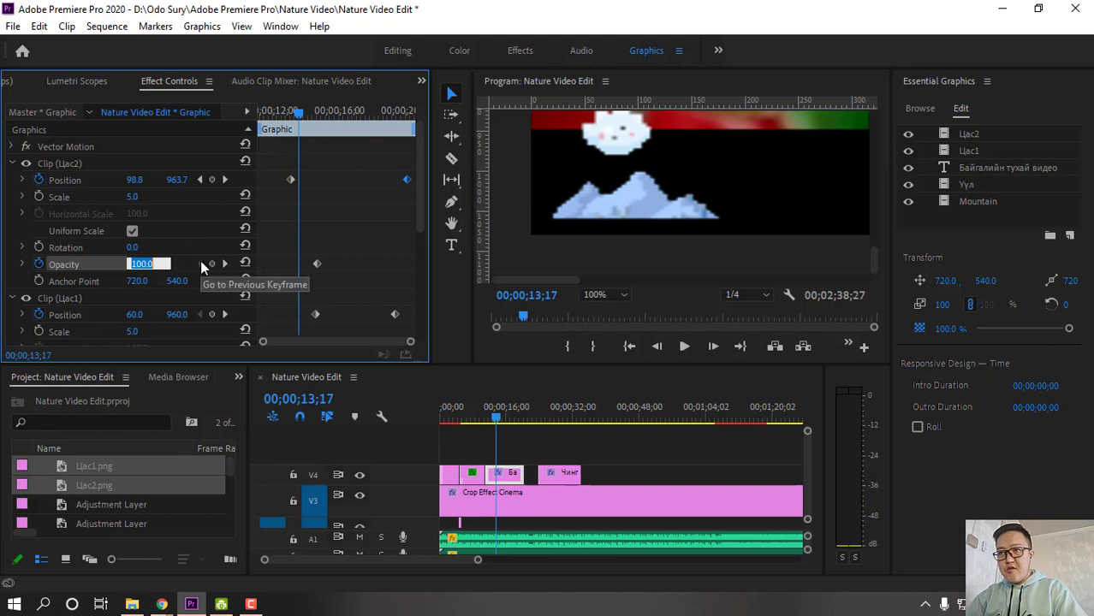
text(0)
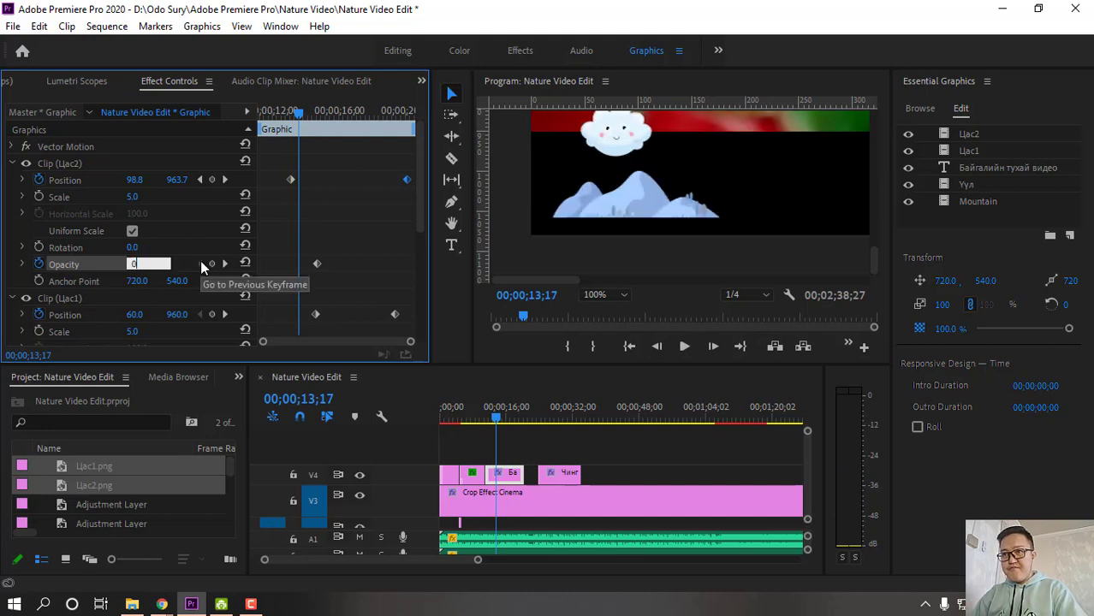
key(Return)
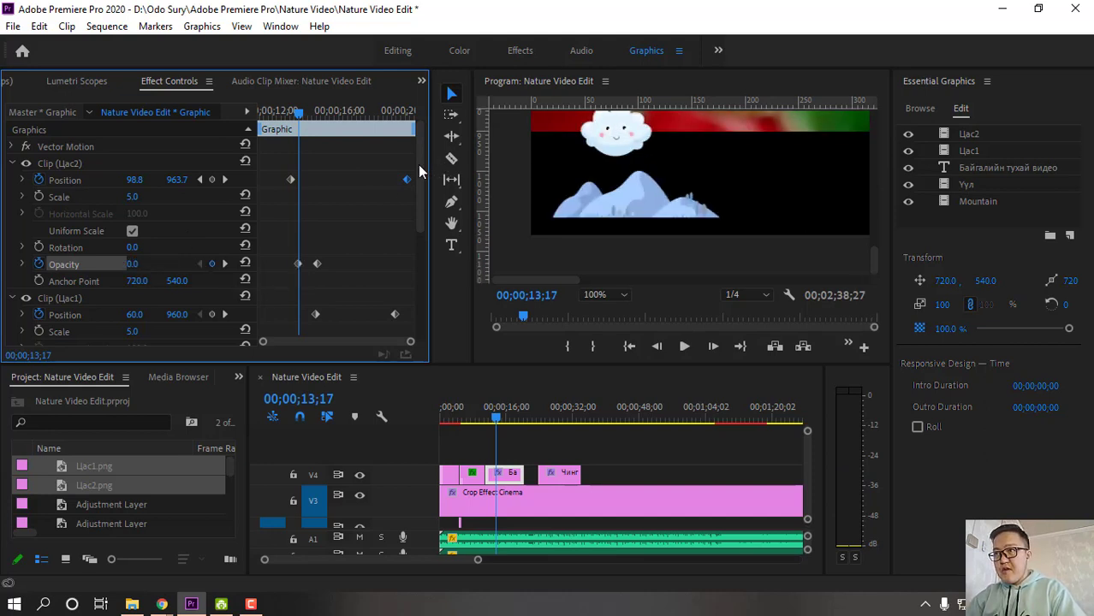
Set the opacity of the Цас1 snowflake layer to 0 at 00;00;13;17 and preview both snowflakes fading in and falling
scroll(421, 297, down, 3)
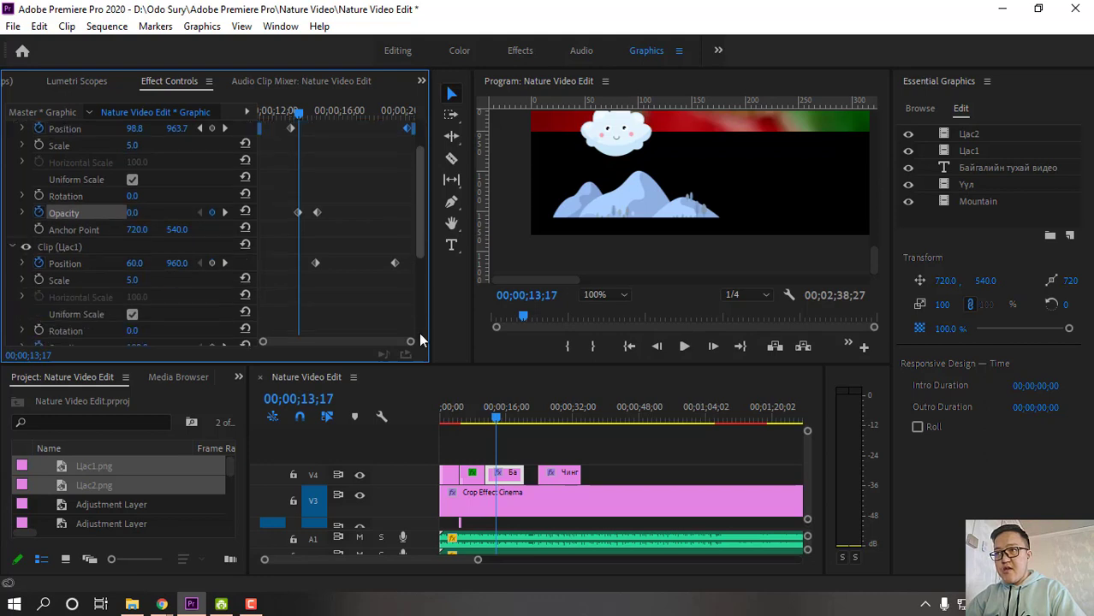
scroll(419, 340, down, 5)
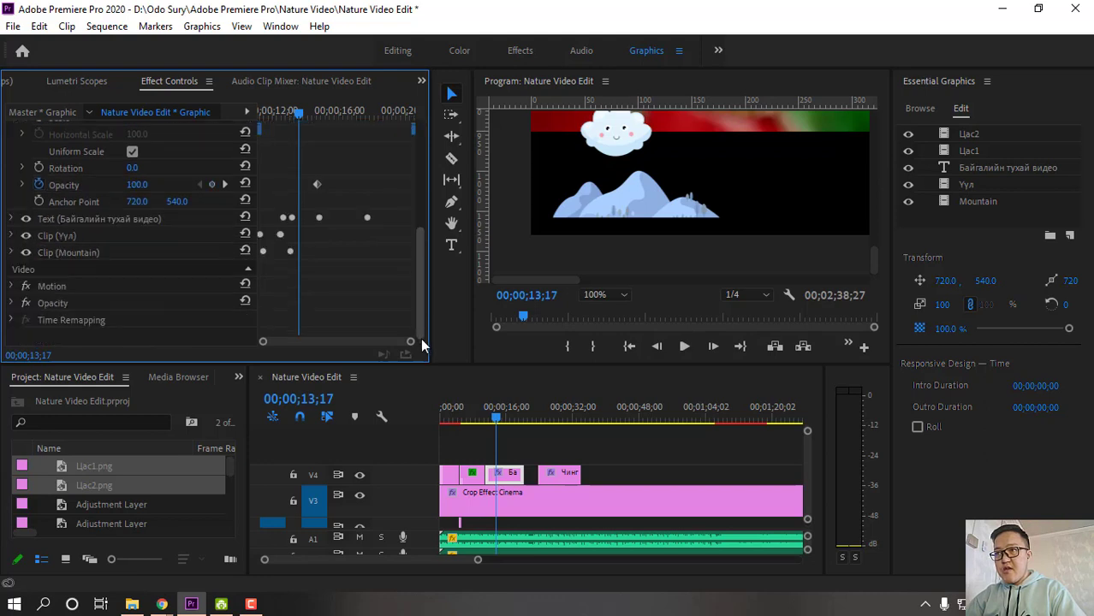
click(135, 185)
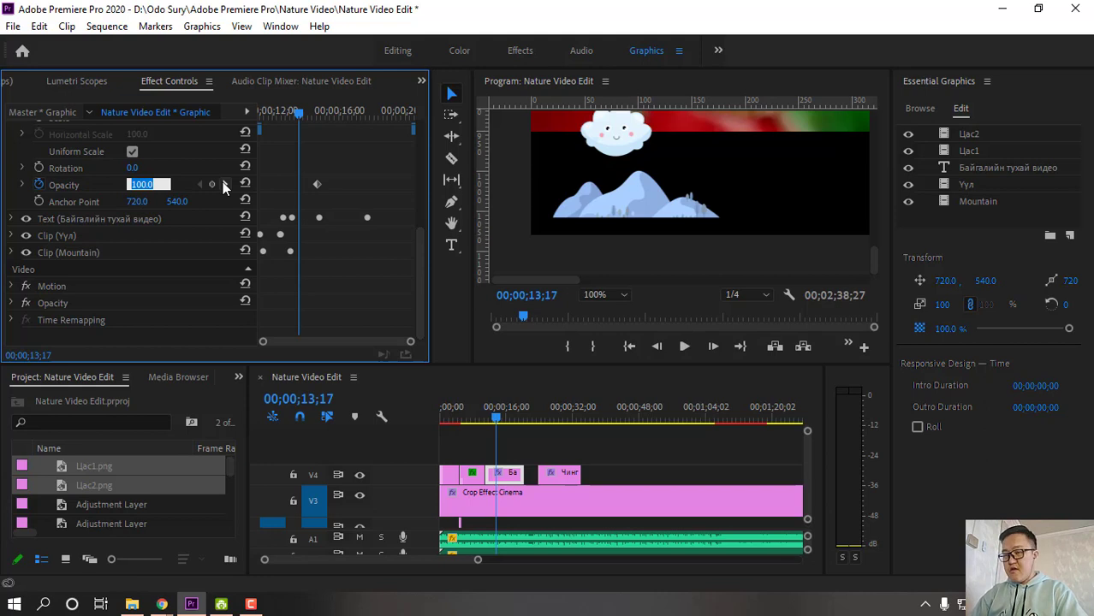
text(0)
key(Return)
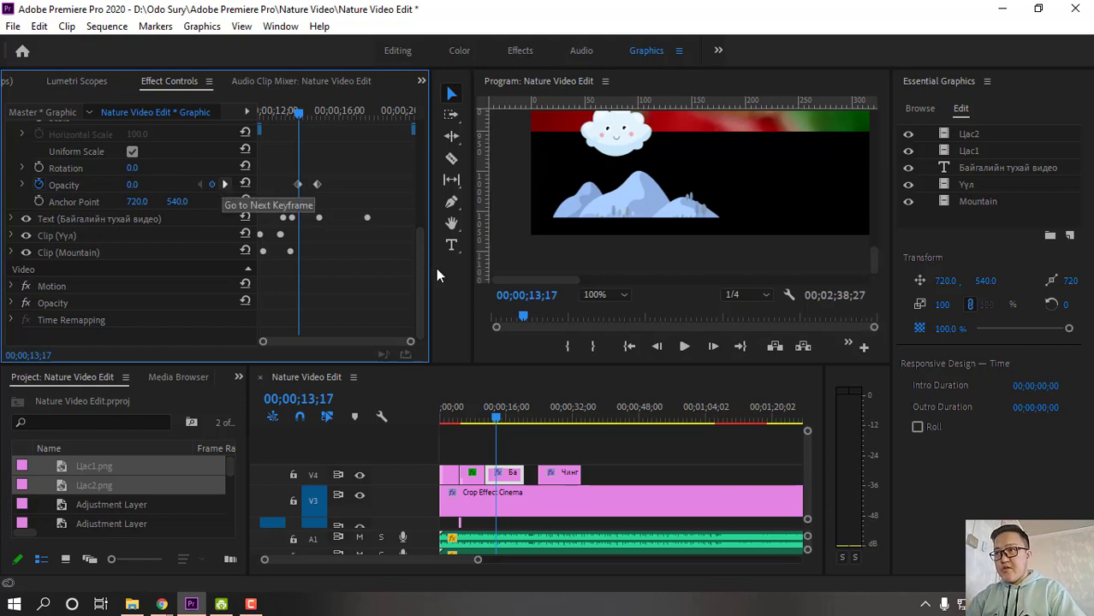
scroll(415, 134, up, 5)
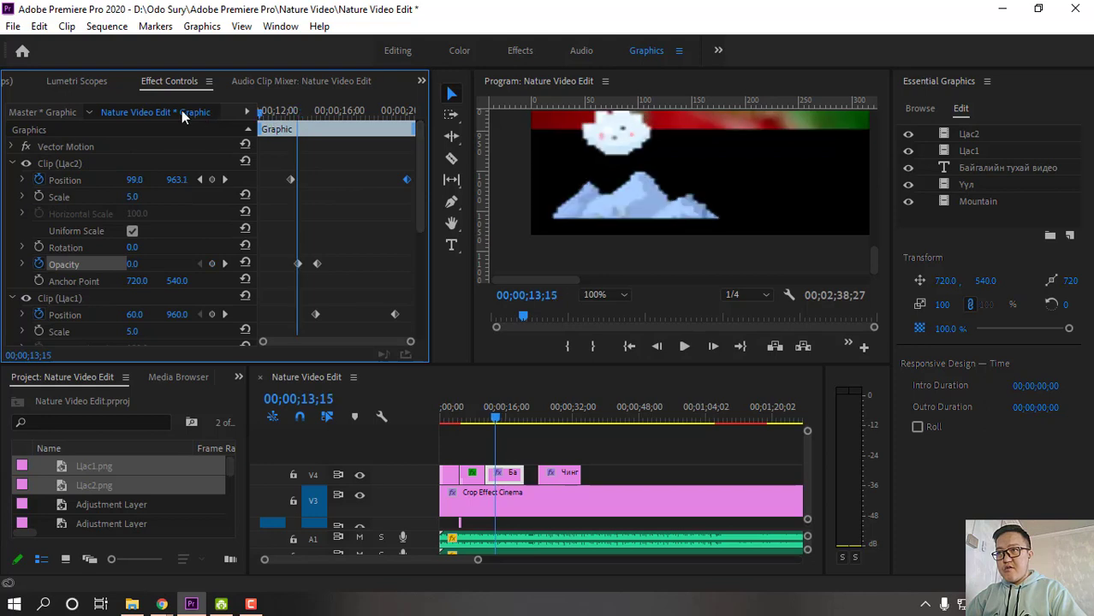
key(Up)
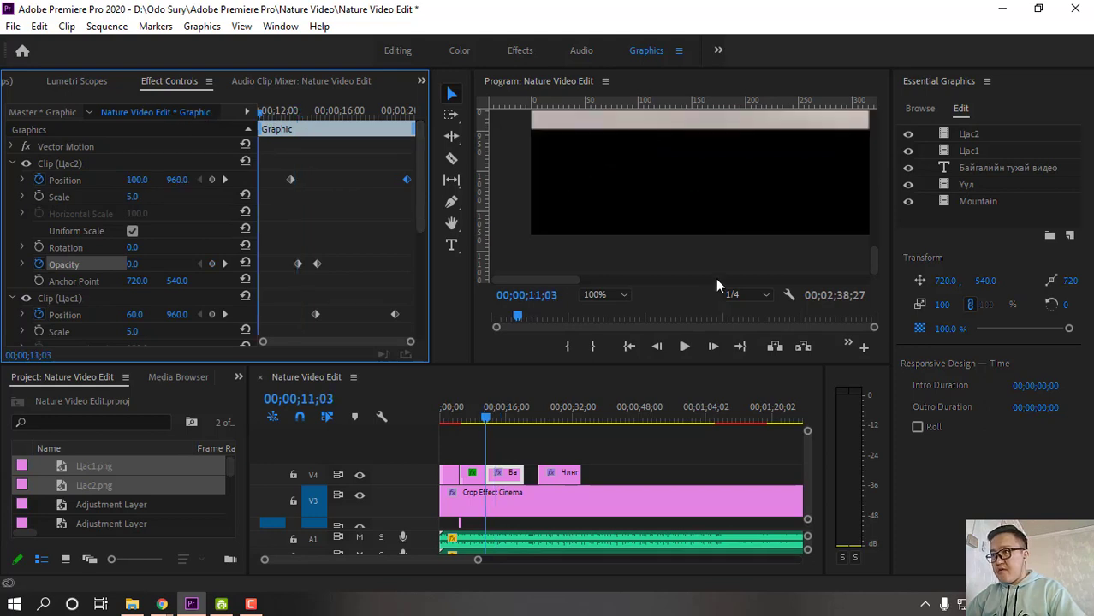
click(685, 346)
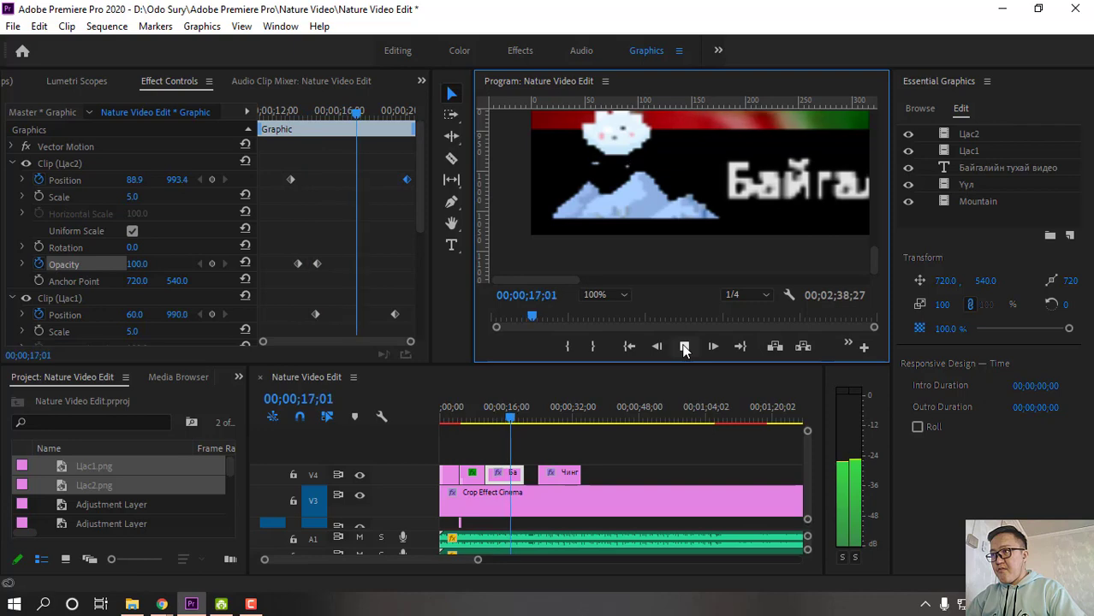
click(685, 347)
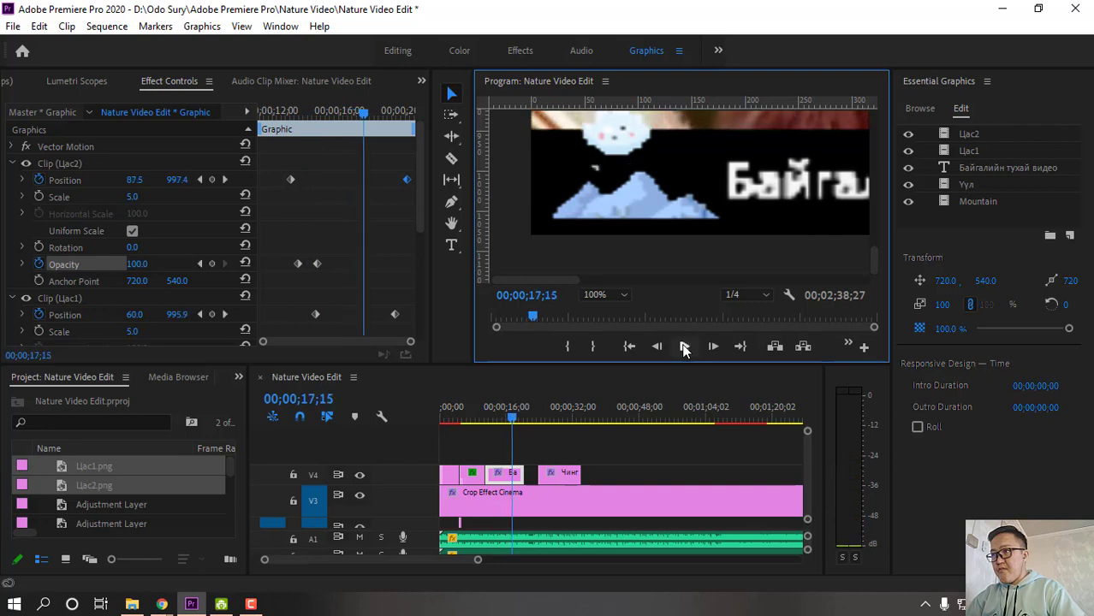
Duplicate the Цас1 and Цас2 snowflake layers together in the title graphic
click(970, 149)
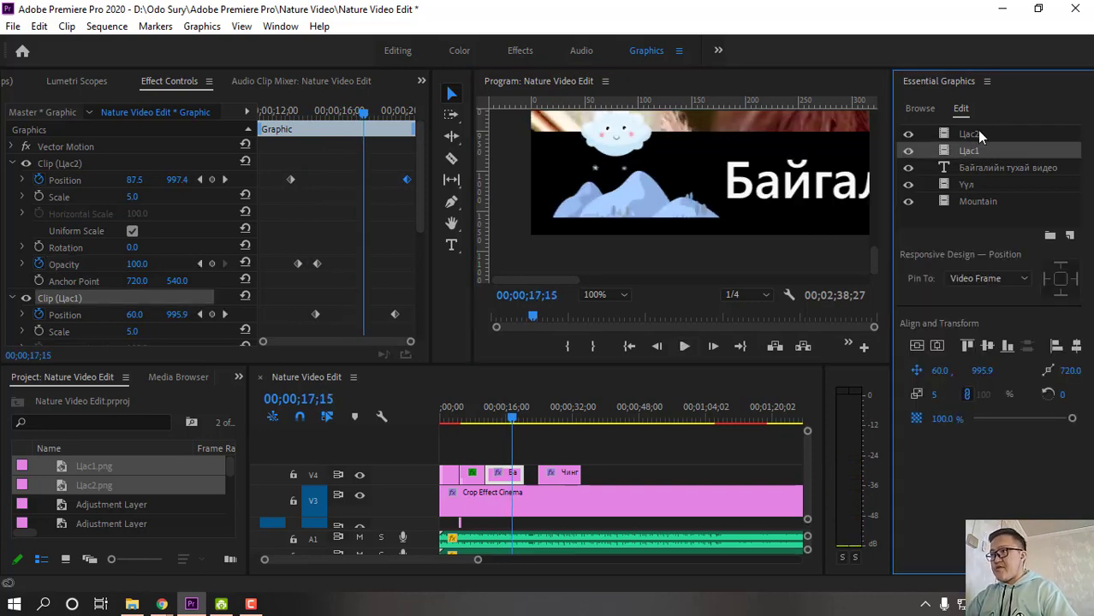
ctrl+click(972, 134)
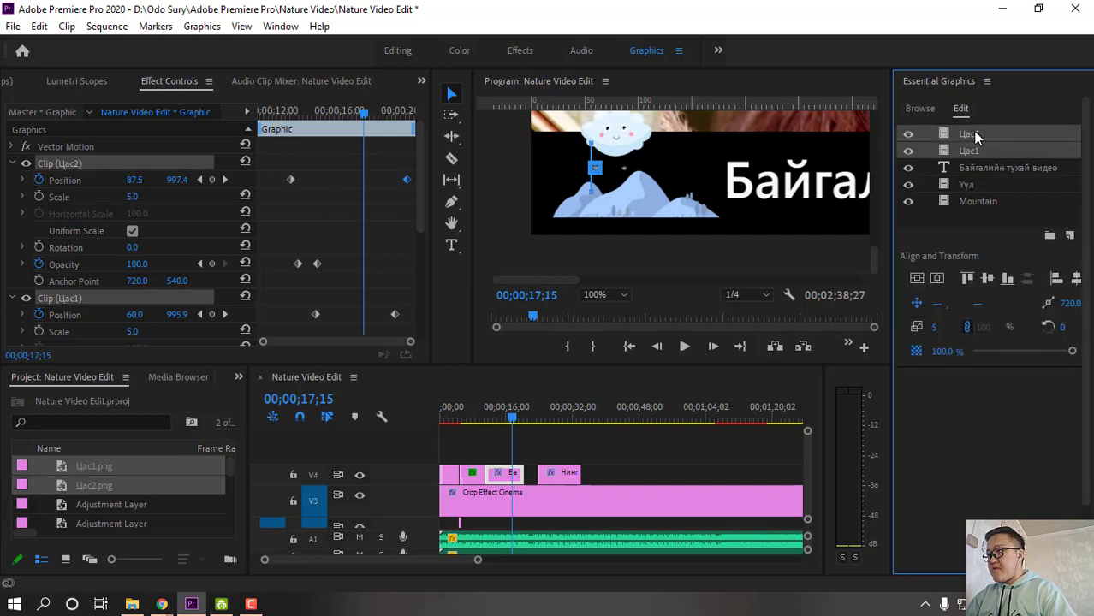
right_click(975, 135)
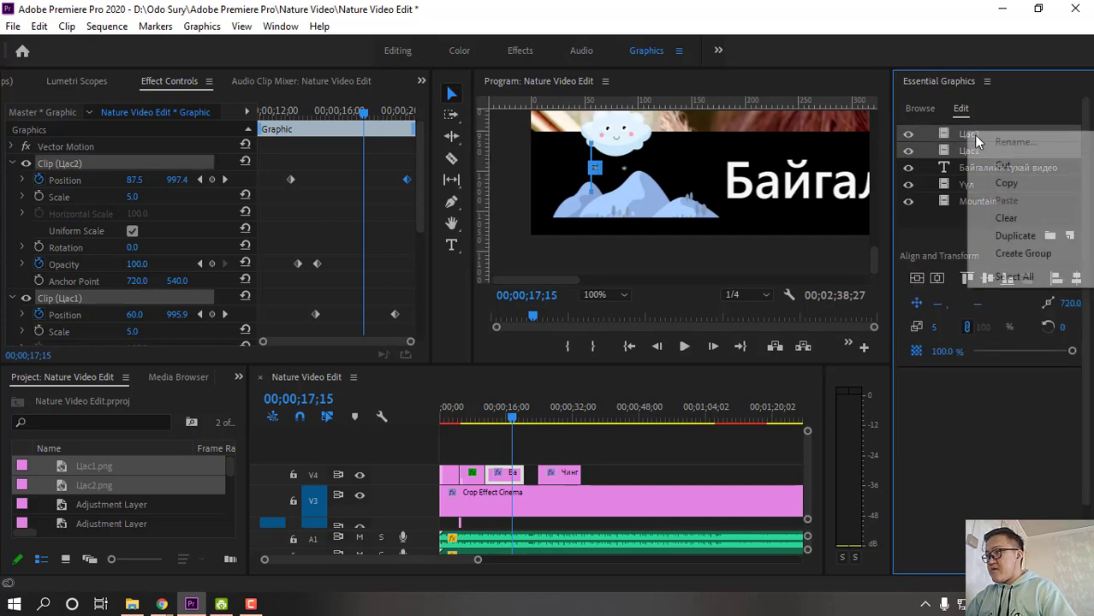
click(1017, 236)
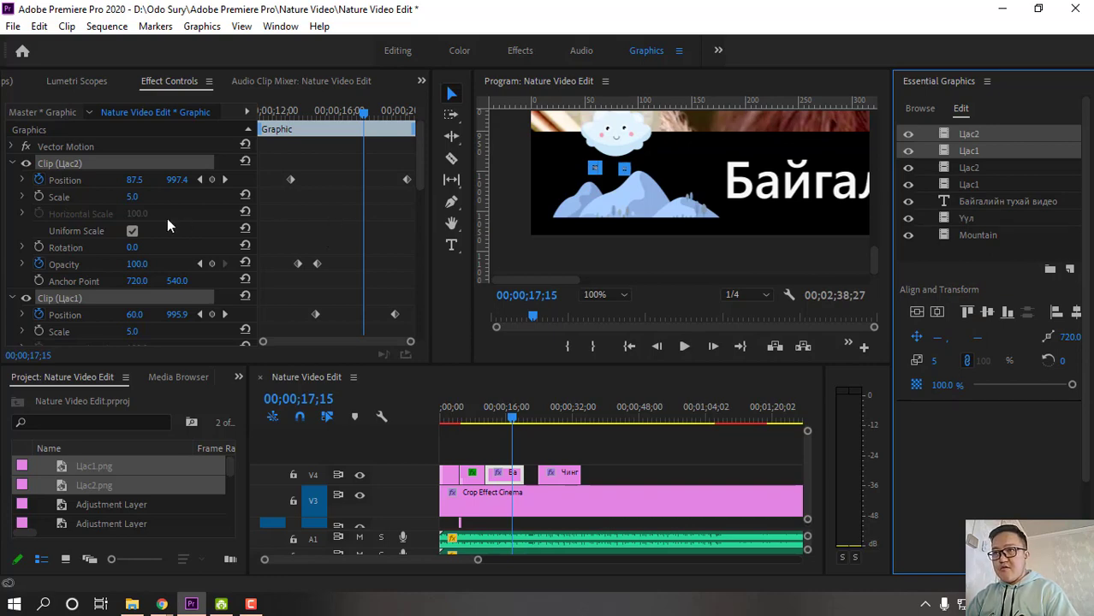
Collapse the properties of all four snowflake layers in the effect settings of the graphic
click(12, 164)
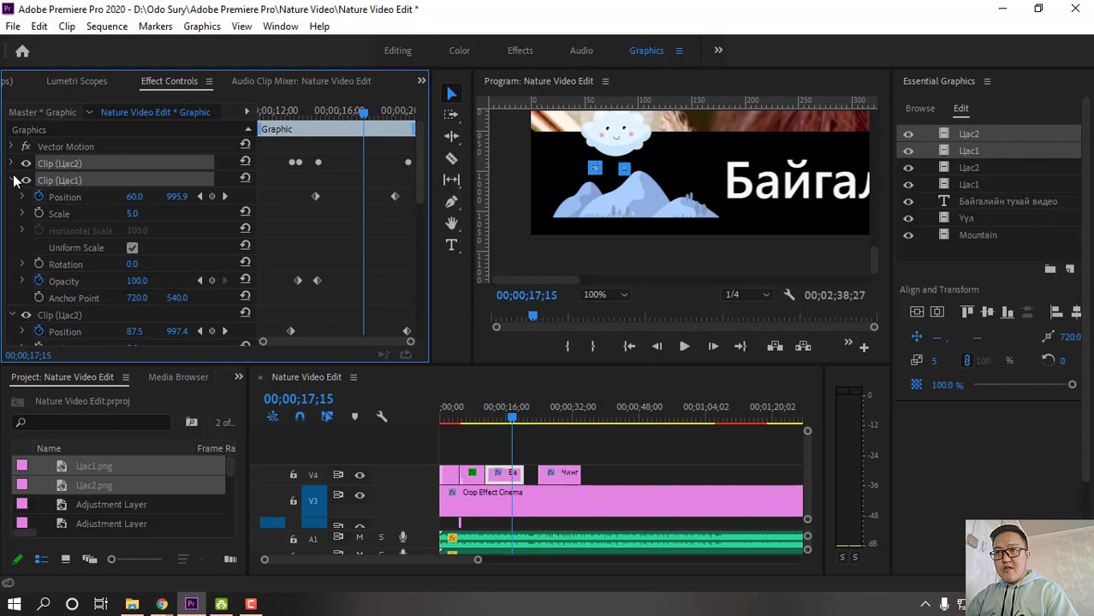
click(12, 180)
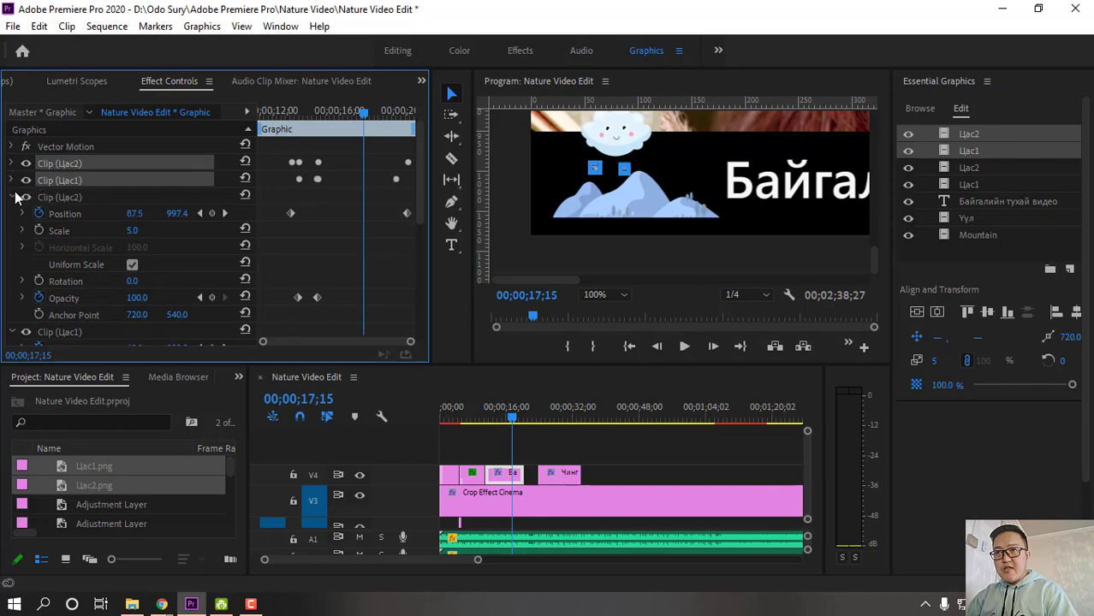
click(14, 197)
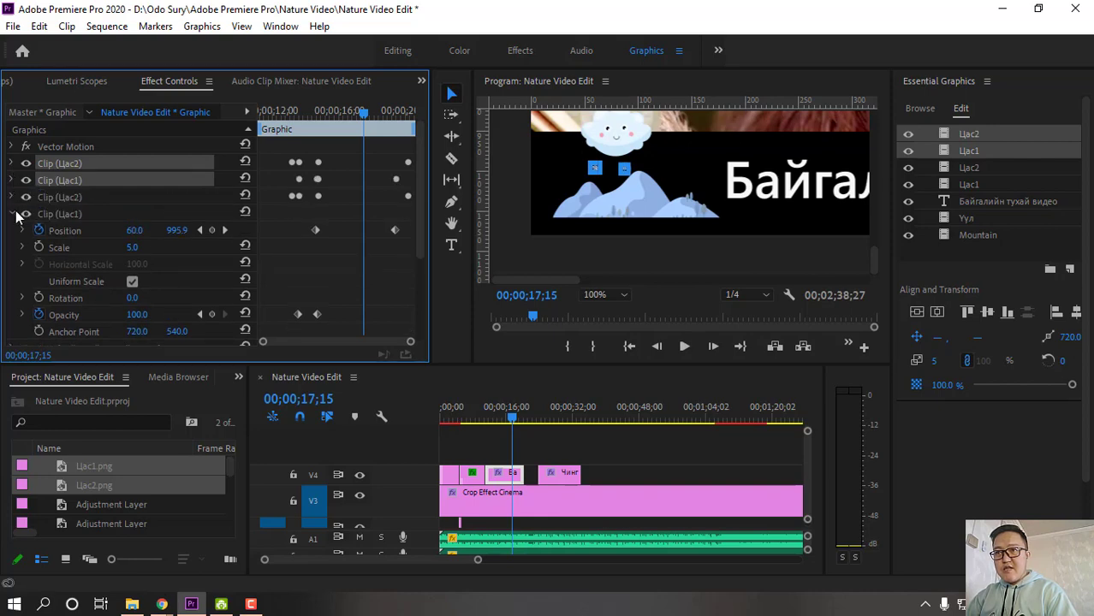
click(14, 214)
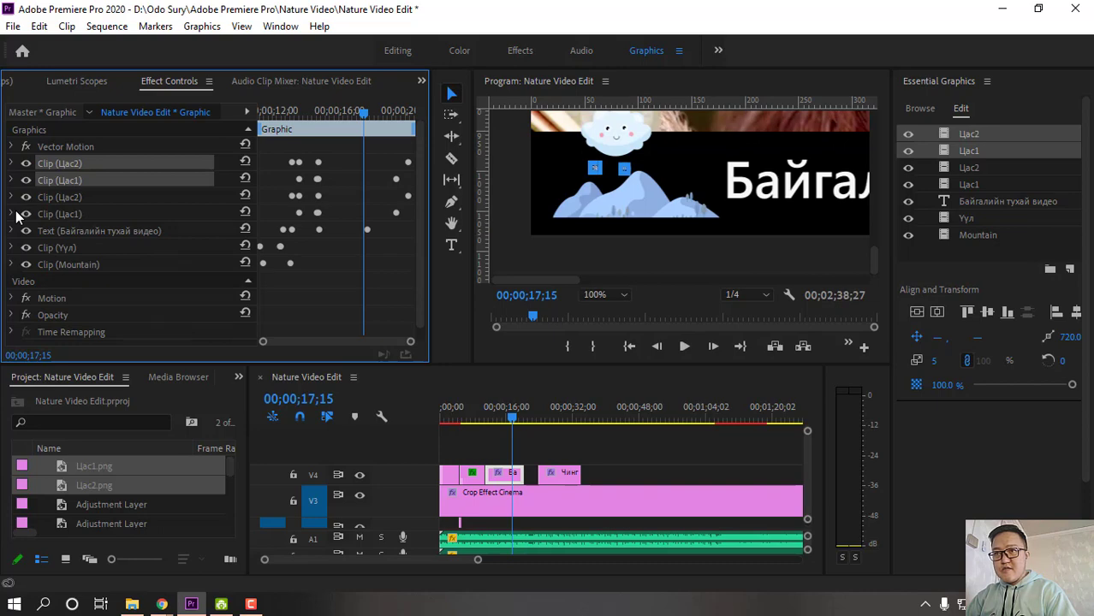
Lengthen the title graphic clip on V4 and shift both position keyframes of the lower Цас1 layer to start at about 00;00;16;21
click(14, 214)
drag(289, 220, 386, 270)
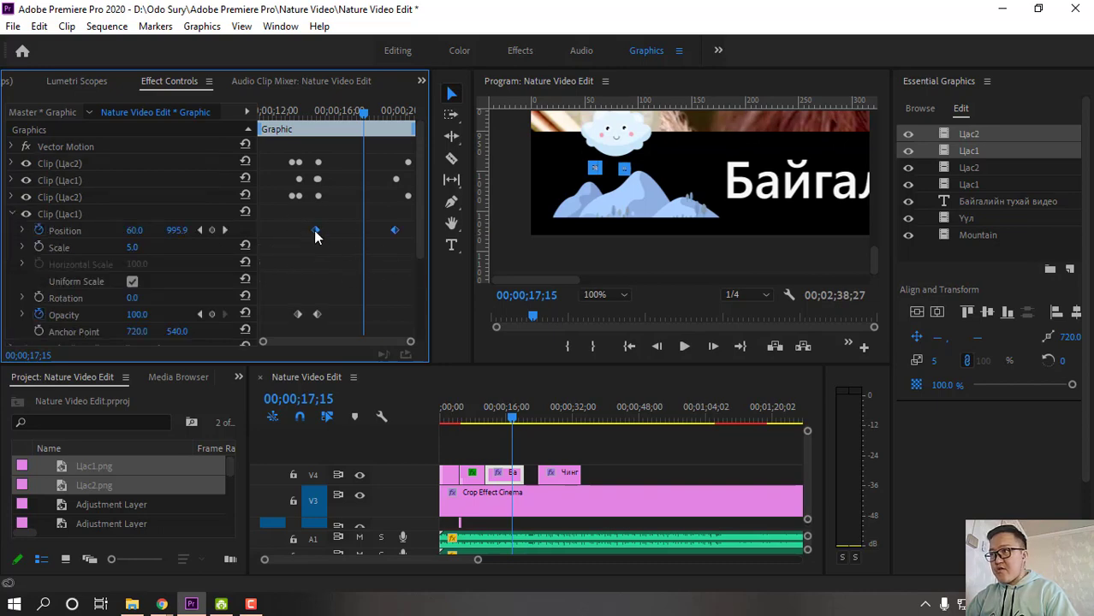
mouse_move(313, 230)
mouse_down()
mouse_move(292, 229)
mouse_move(351, 232)
mouse_move(323, 228)
mouse_up()
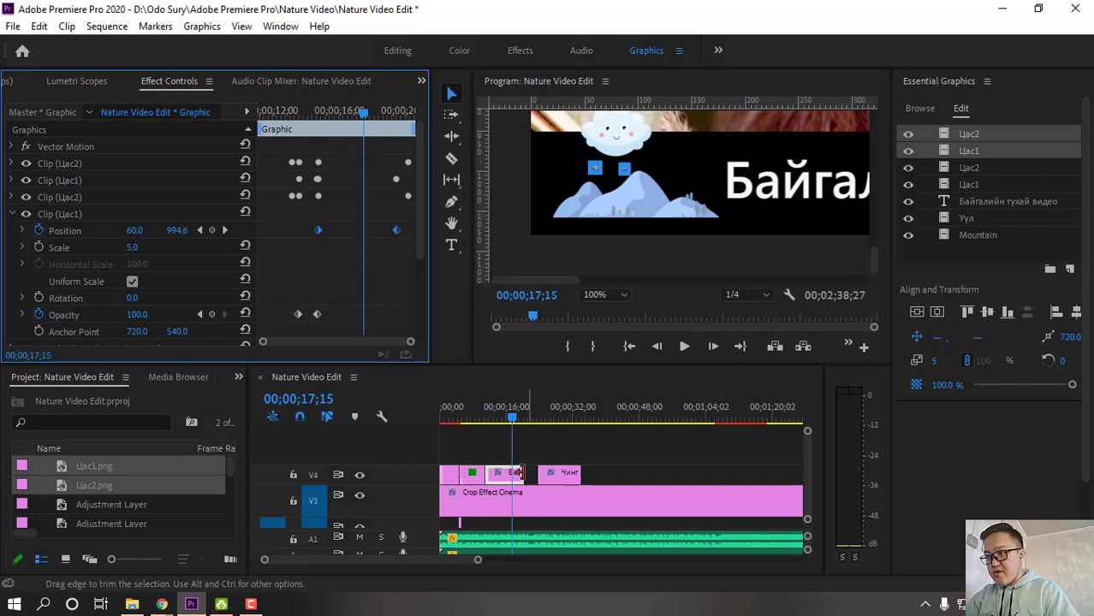
drag(531, 473, 561, 396)
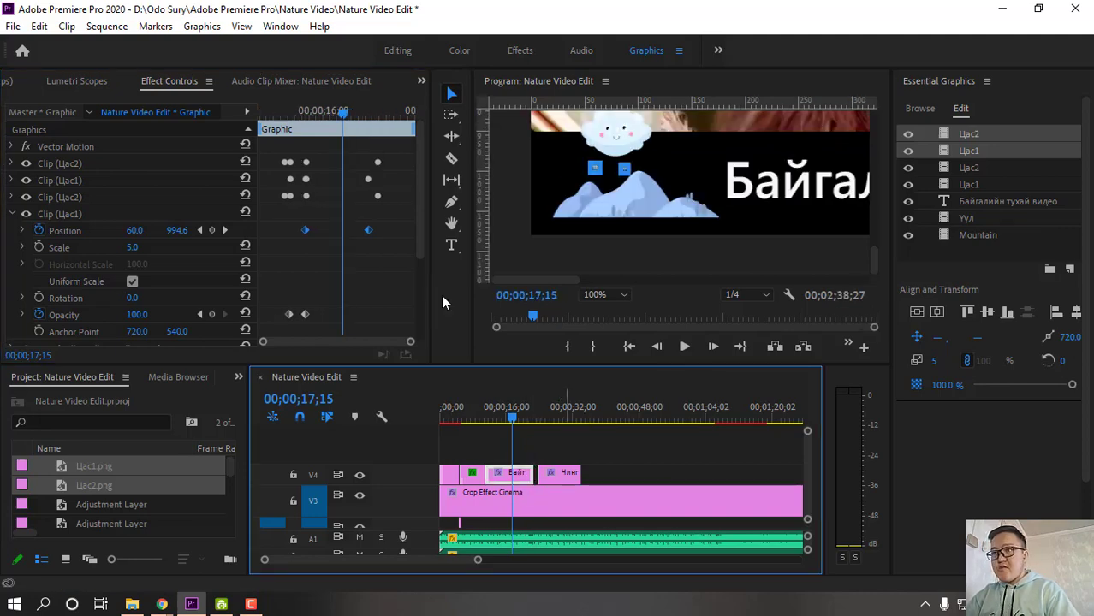
drag(307, 232, 333, 240)
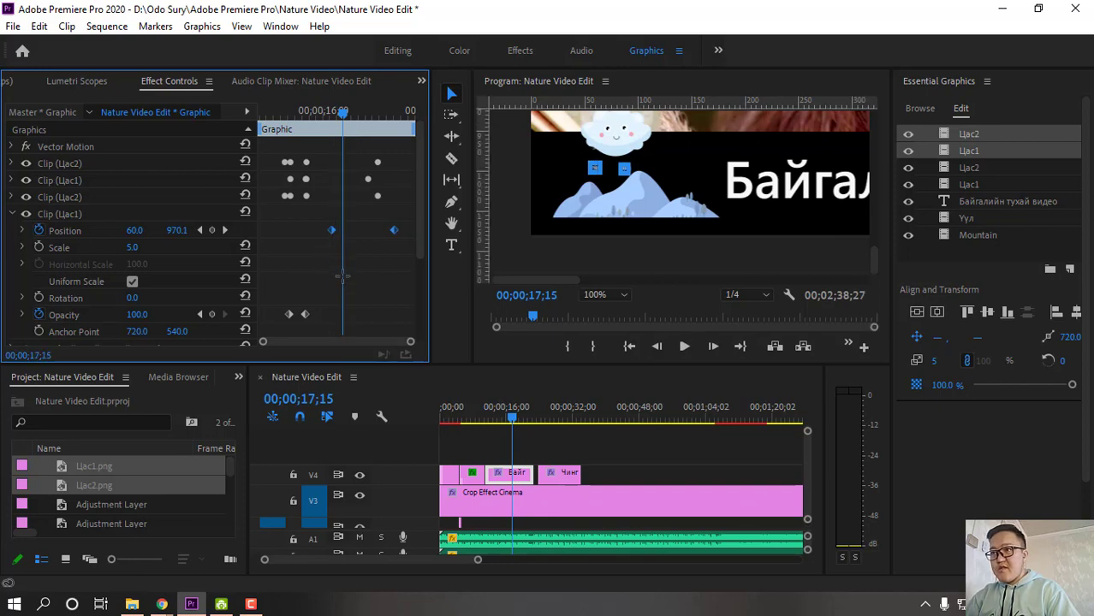
Play back the title animation from the start of the graphic at 00;00;11;03
drag(342, 113, 257, 120)
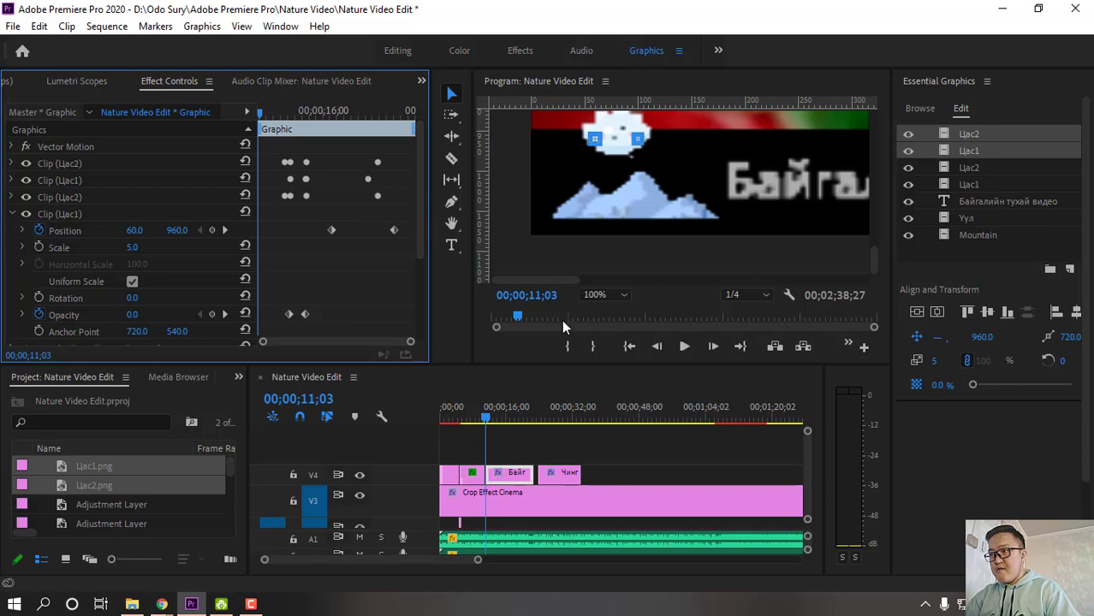
click(690, 346)
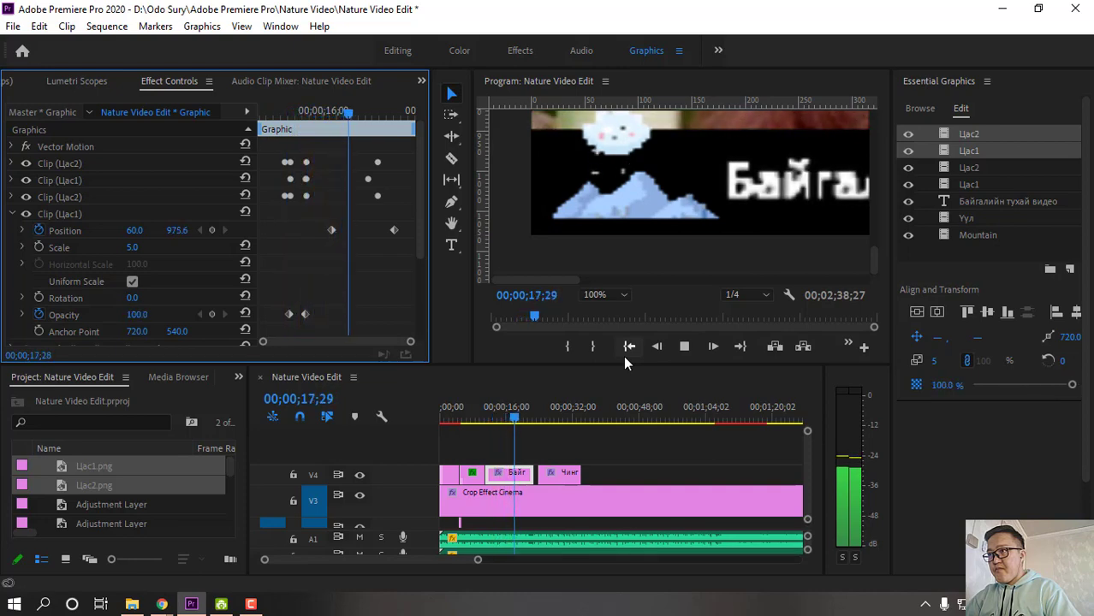
key(space)
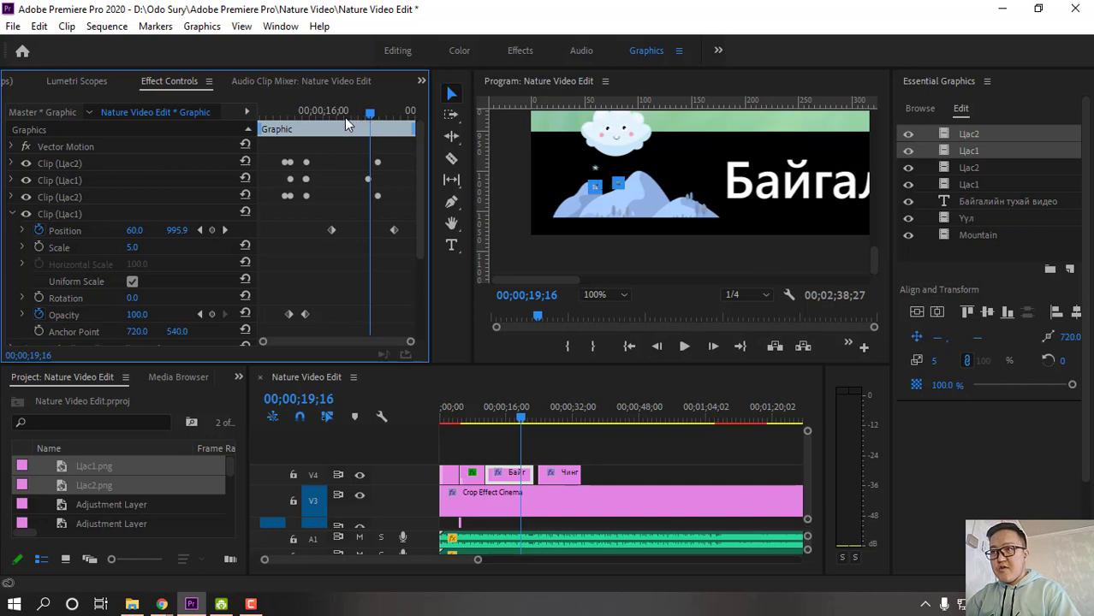
Try a horizontal position of 70 for the lower Цас1 layer at 00;00;16;21 and undo it
click(334, 118)
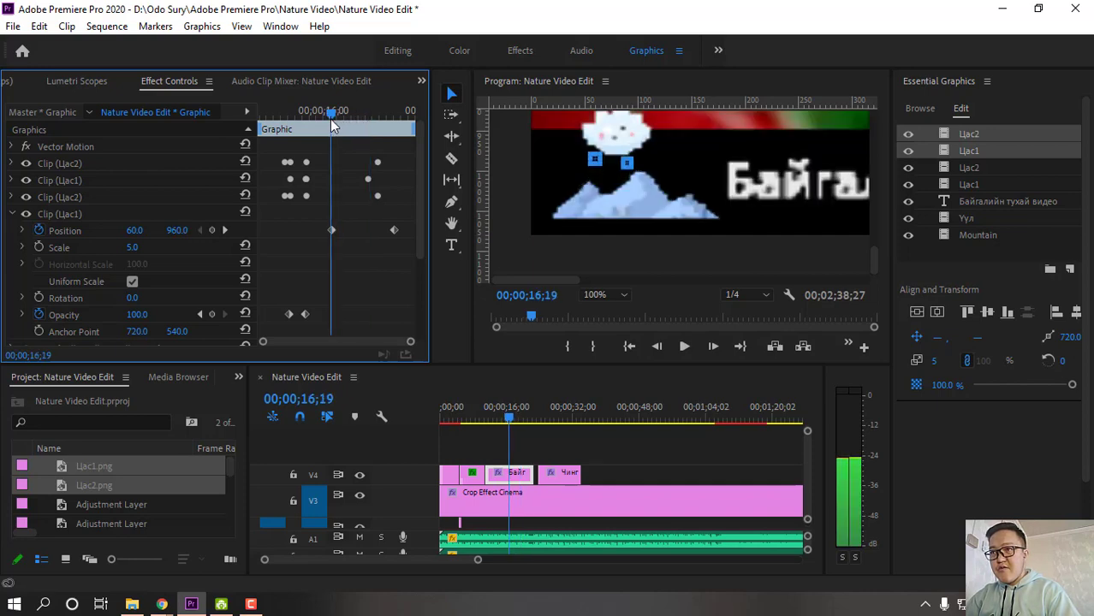
drag(332, 120, 334, 119)
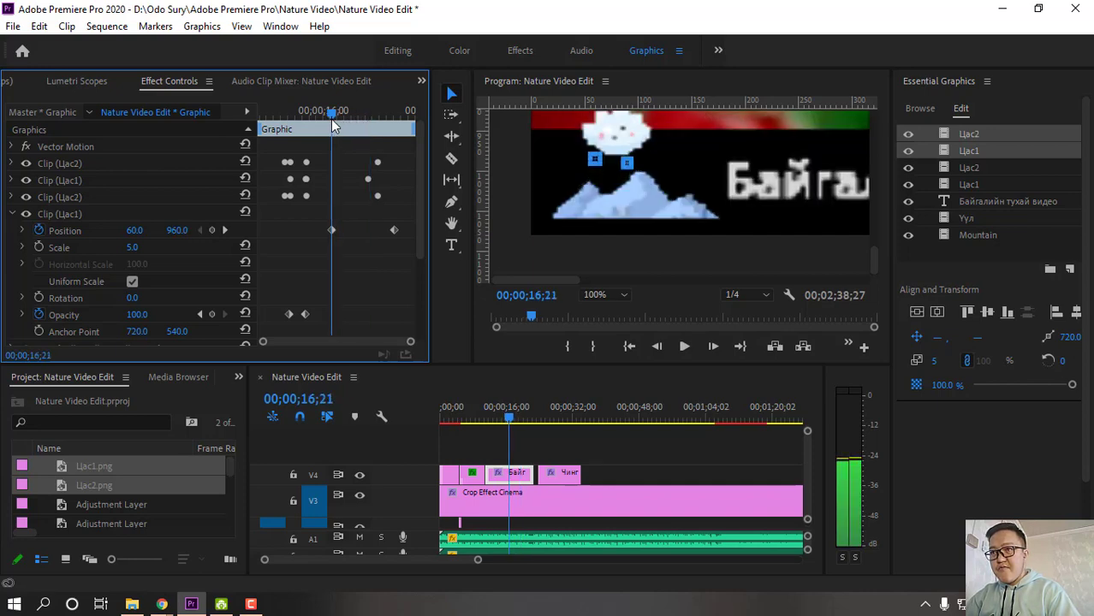
click(333, 230)
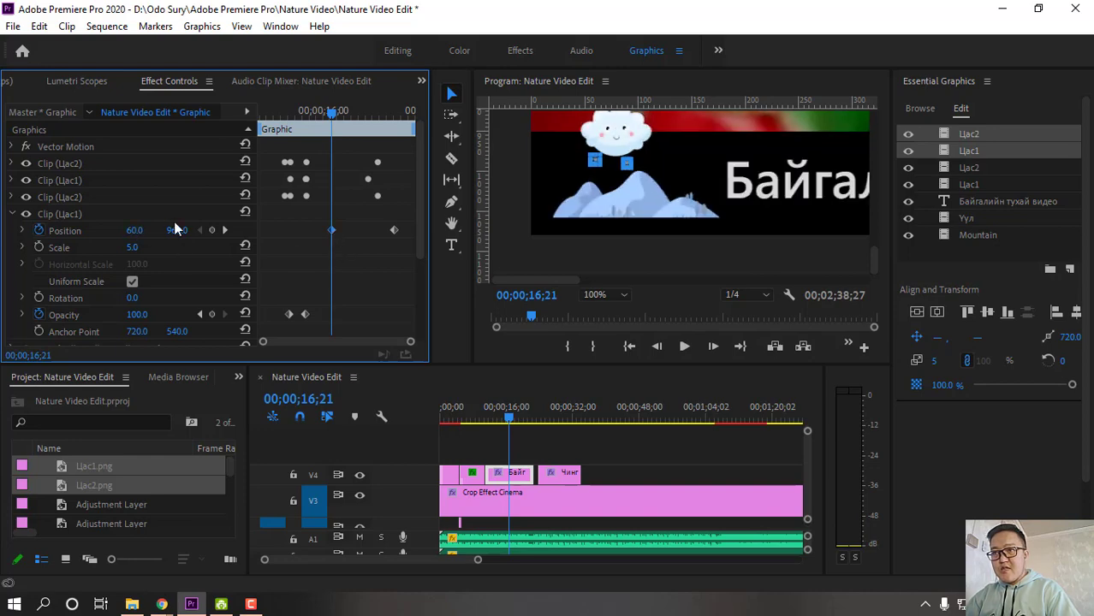
click(175, 229)
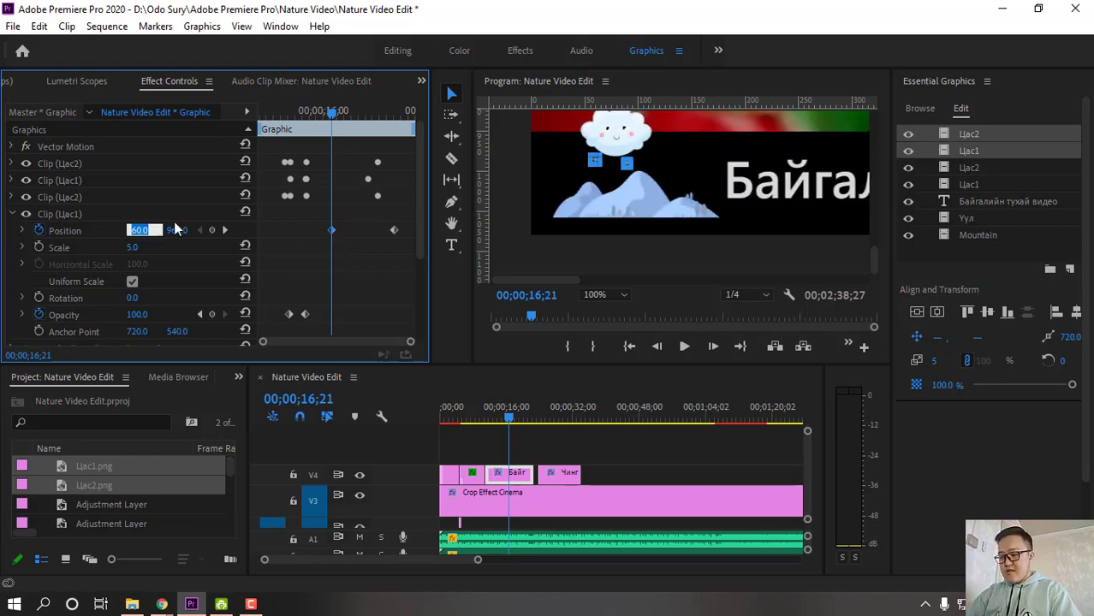
text(70)
key(Return)
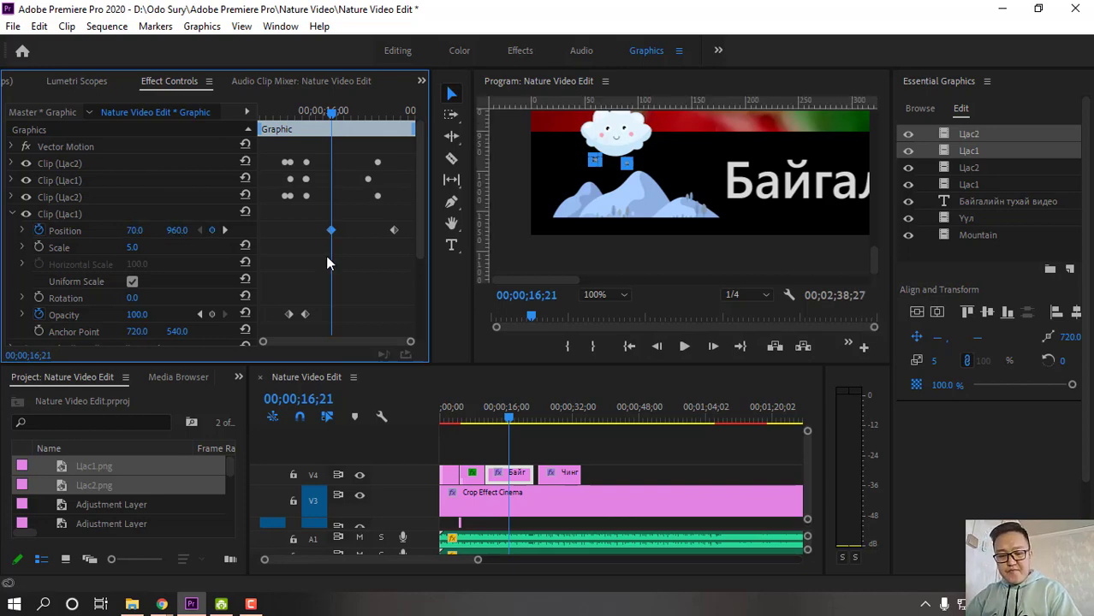
key(ctrl+z)
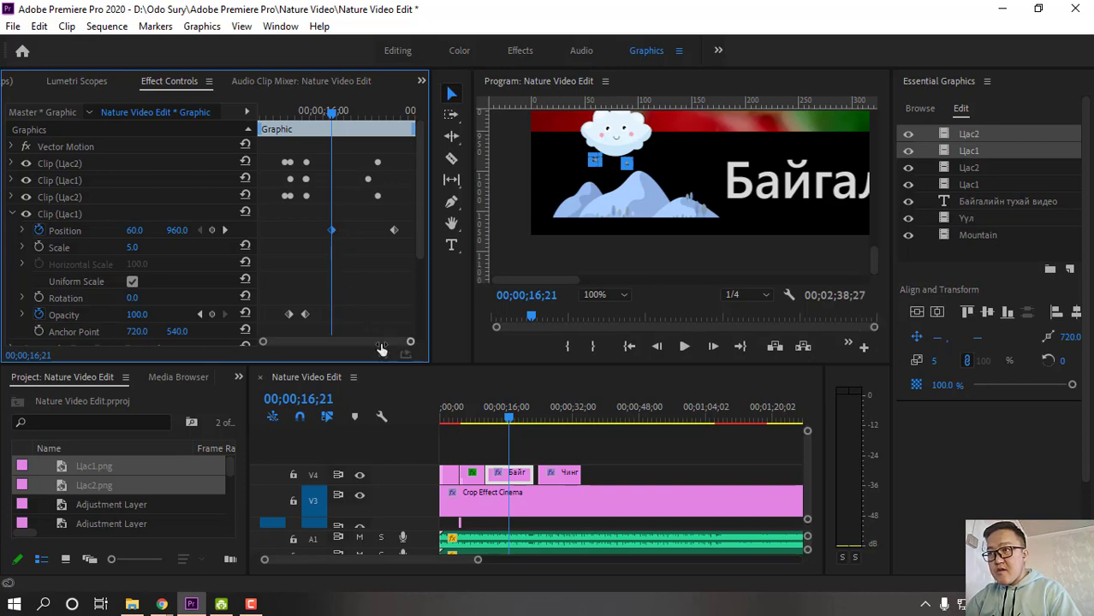
Set the horizontal position of the lower Цас1 layer's first position keyframe at 00;00;16;21 to 70
scroll(354, 343, up, 5)
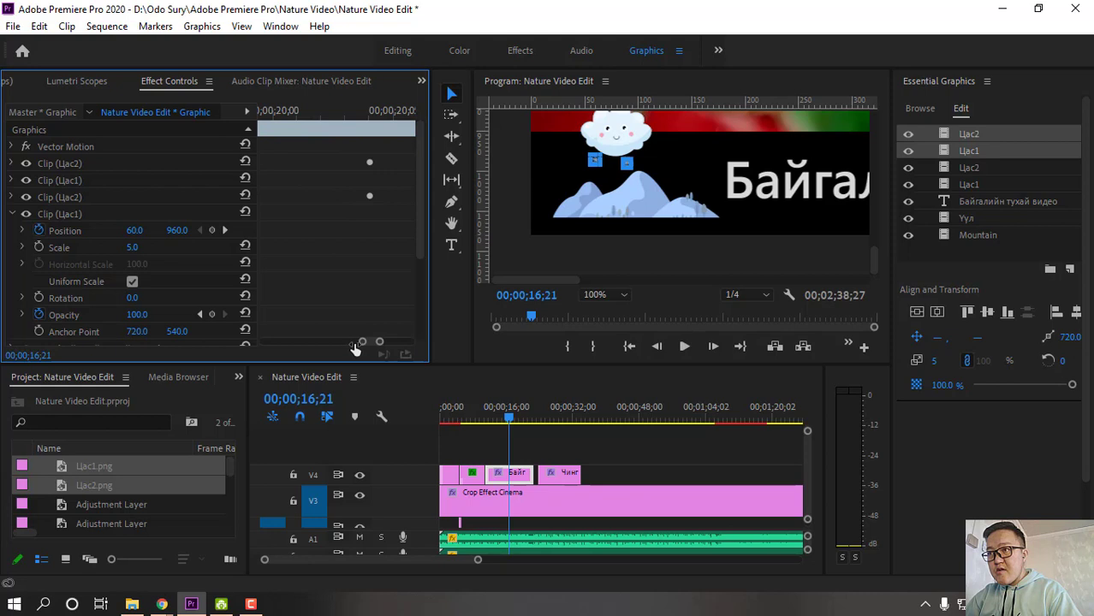
scroll(360, 347, up, 2)
scroll(389, 349, down, 4)
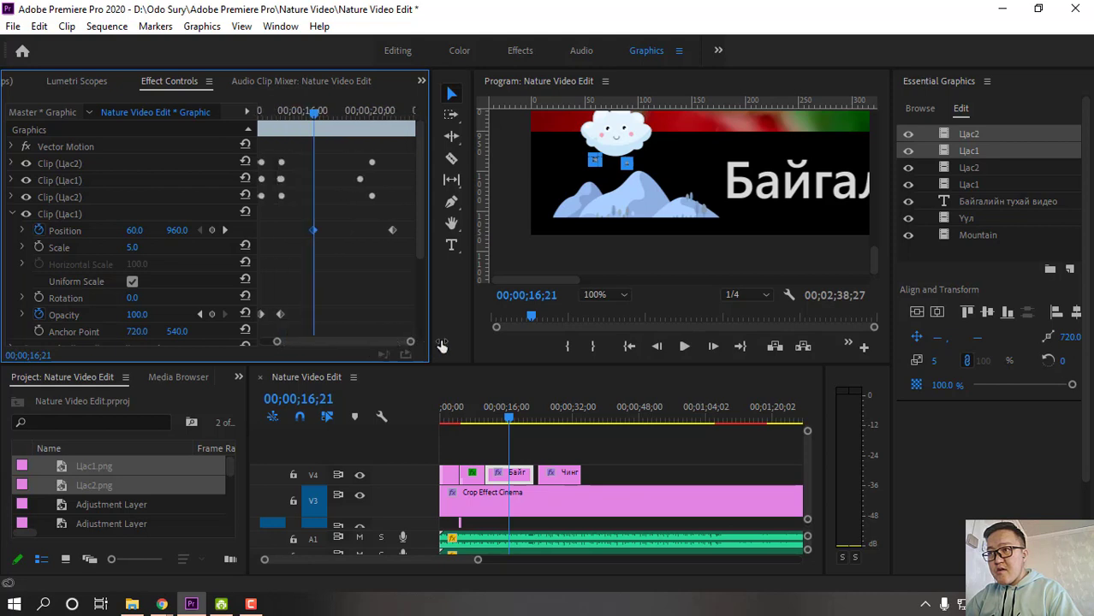
scroll(377, 345, down, 1)
scroll(377, 345, up, 4)
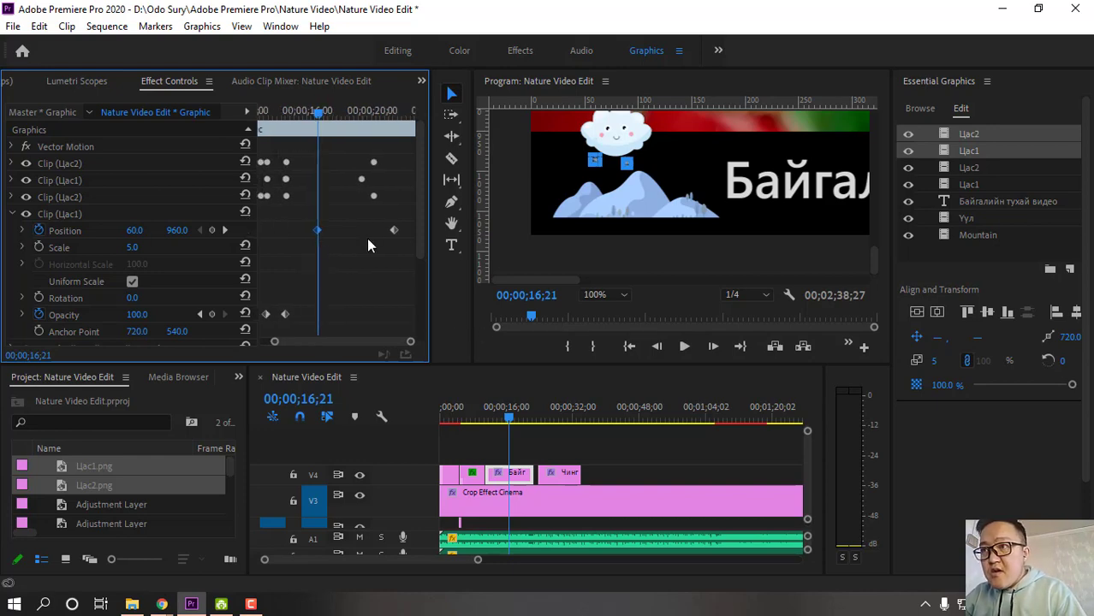
drag(320, 116, 318, 118)
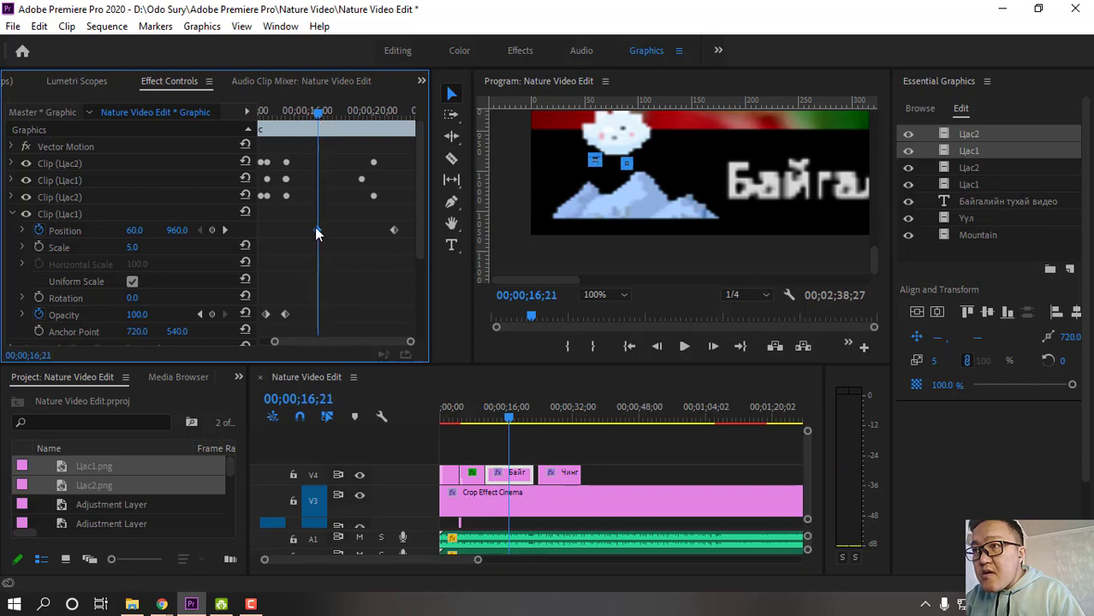
click(212, 230)
key(Tab)
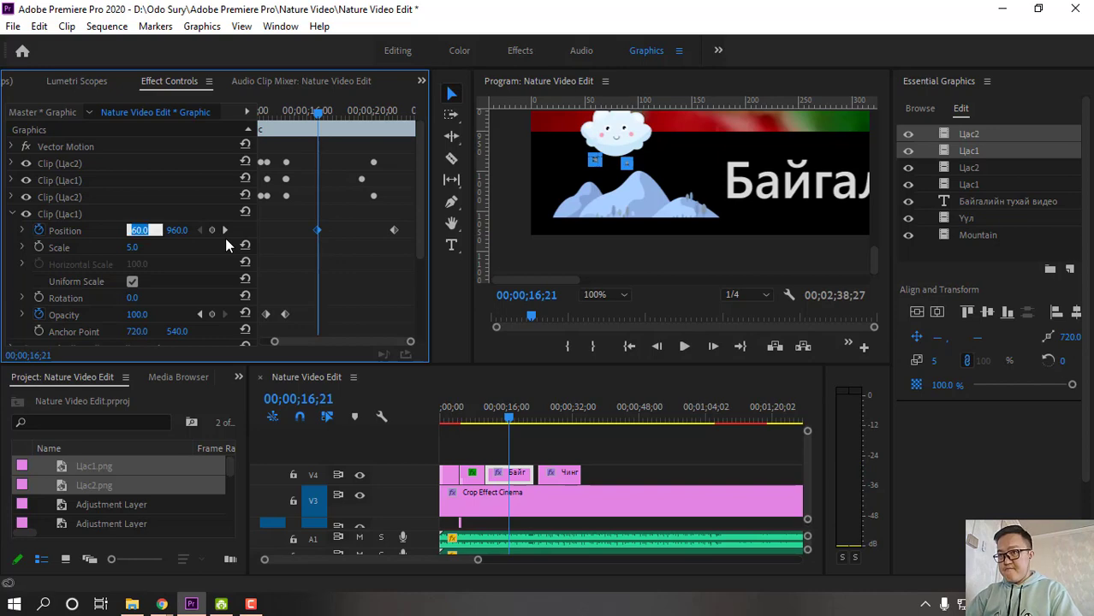
text(70)
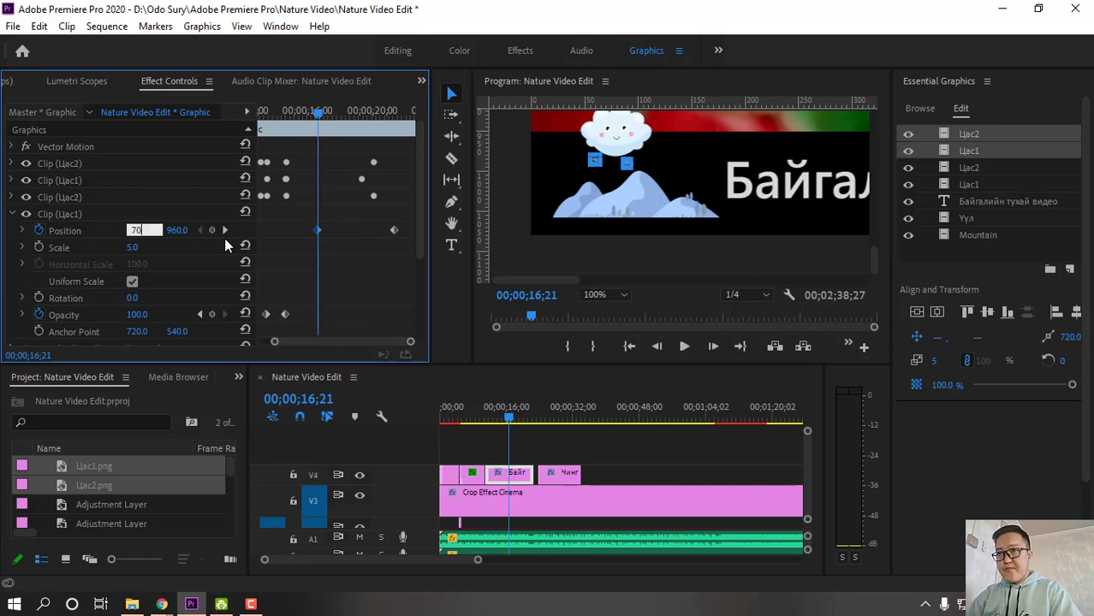
key(Return)
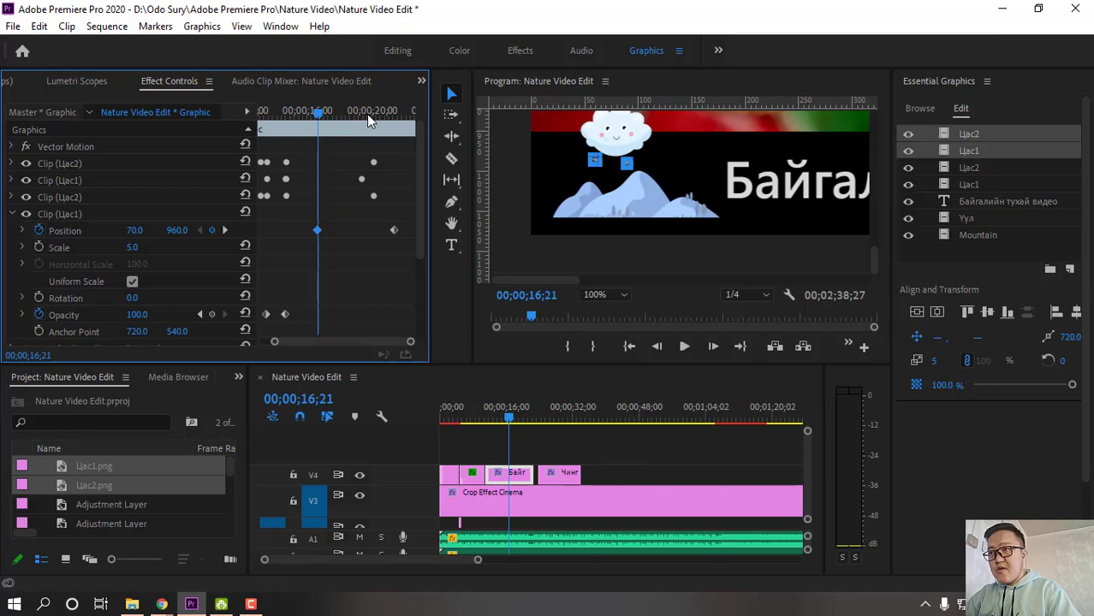
Set the horizontal position of the lower Цас1 layer's last position keyframe at 00;00;21;12 to 80
drag(367, 114, 396, 168)
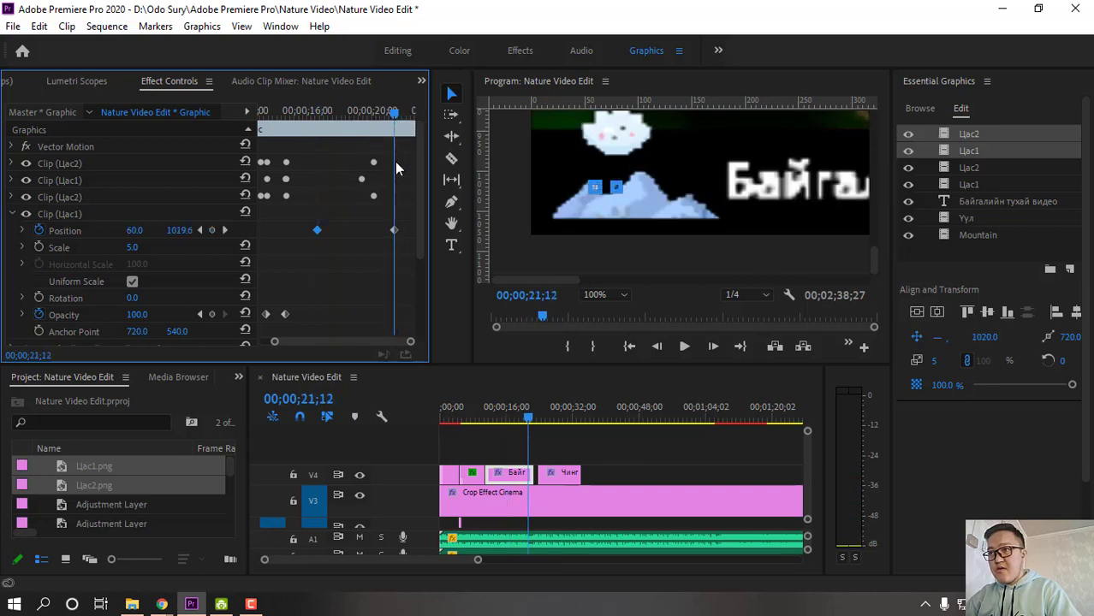
click(393, 231)
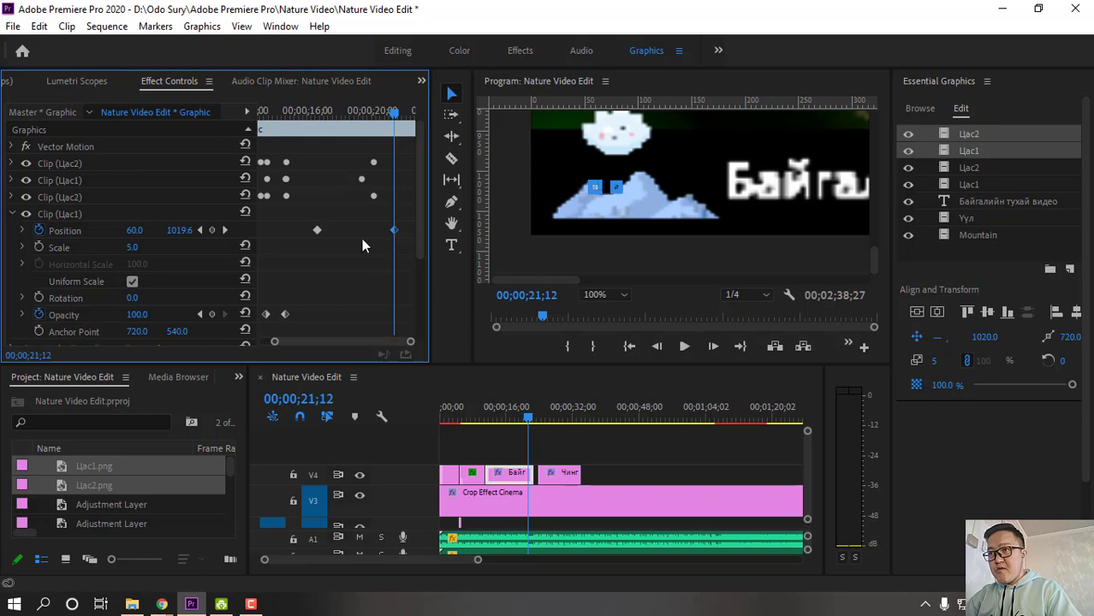
click(138, 230)
text(8)
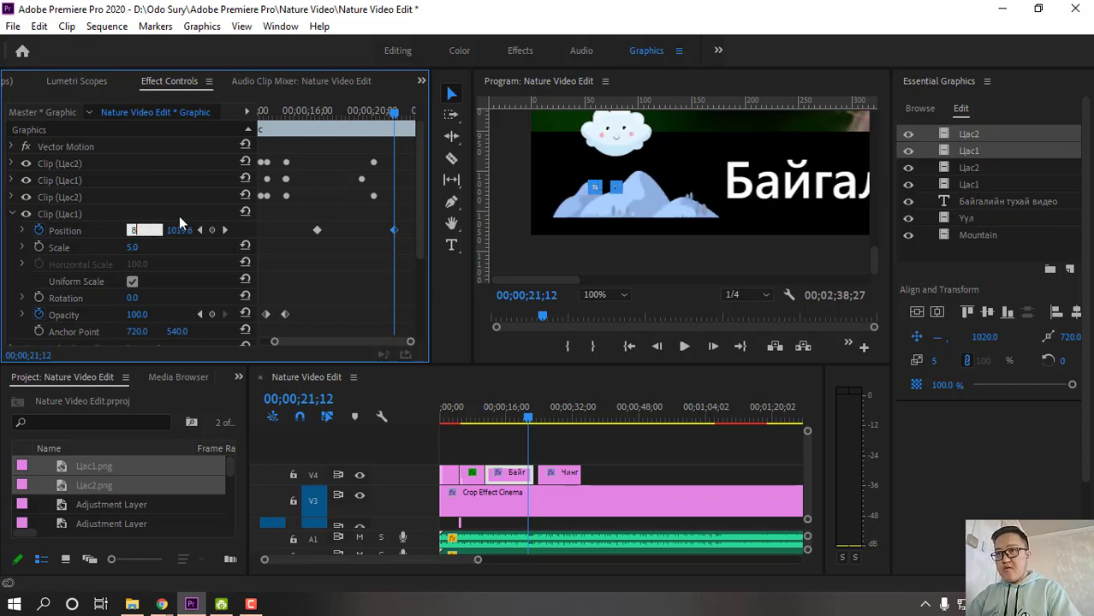
text(0)
key(Return)
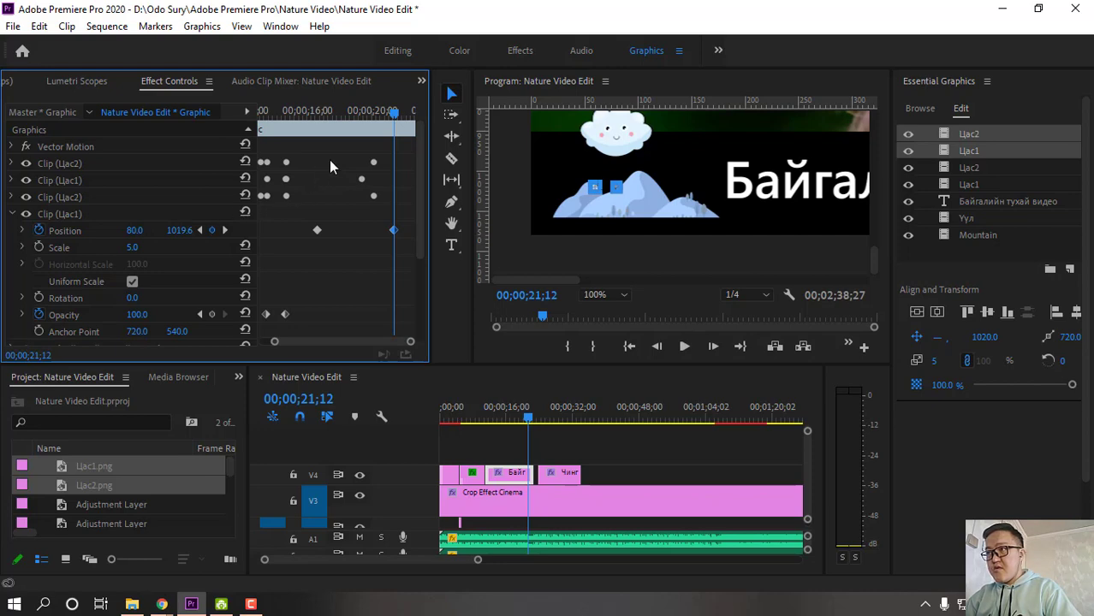
Shift both position keyframes of the lower Цас2 layer later together, placing the last one at the end of the graphic
drag(393, 112, 254, 130)
click(12, 214)
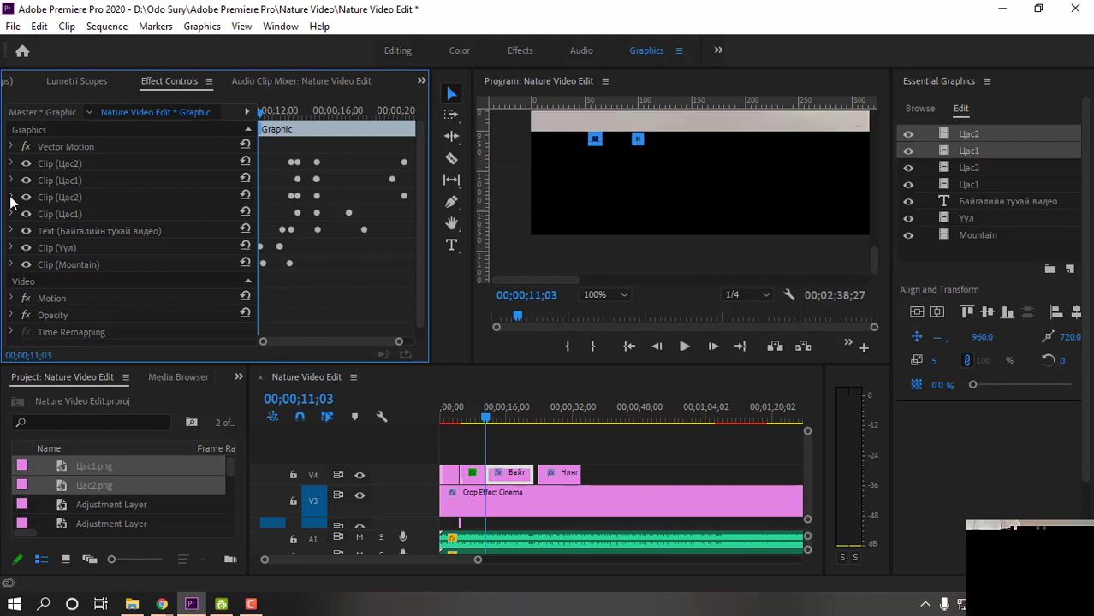
click(12, 197)
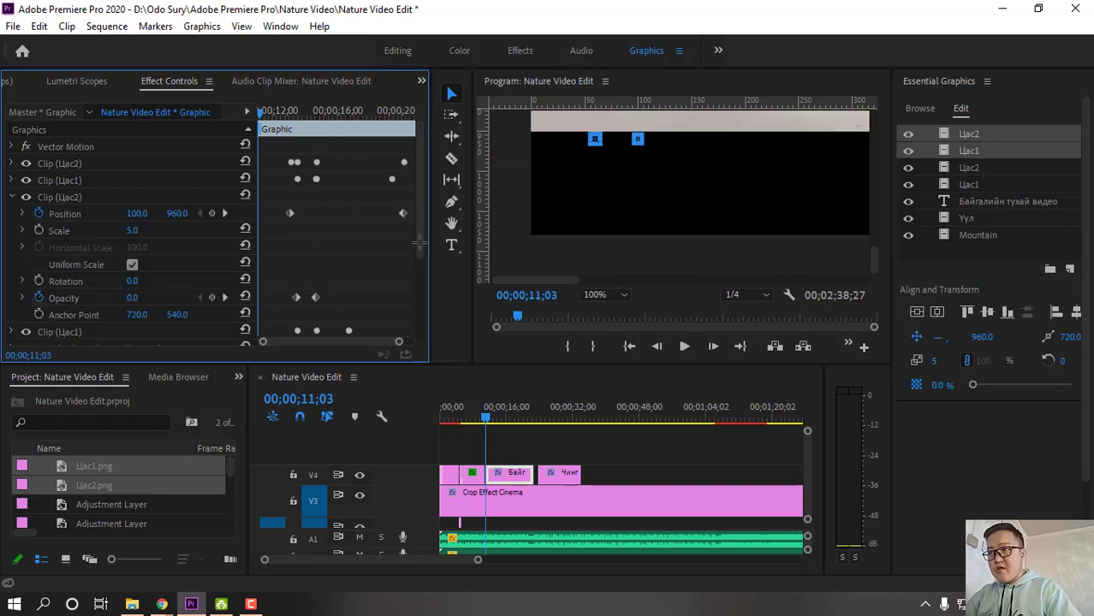
drag(414, 244, 285, 210)
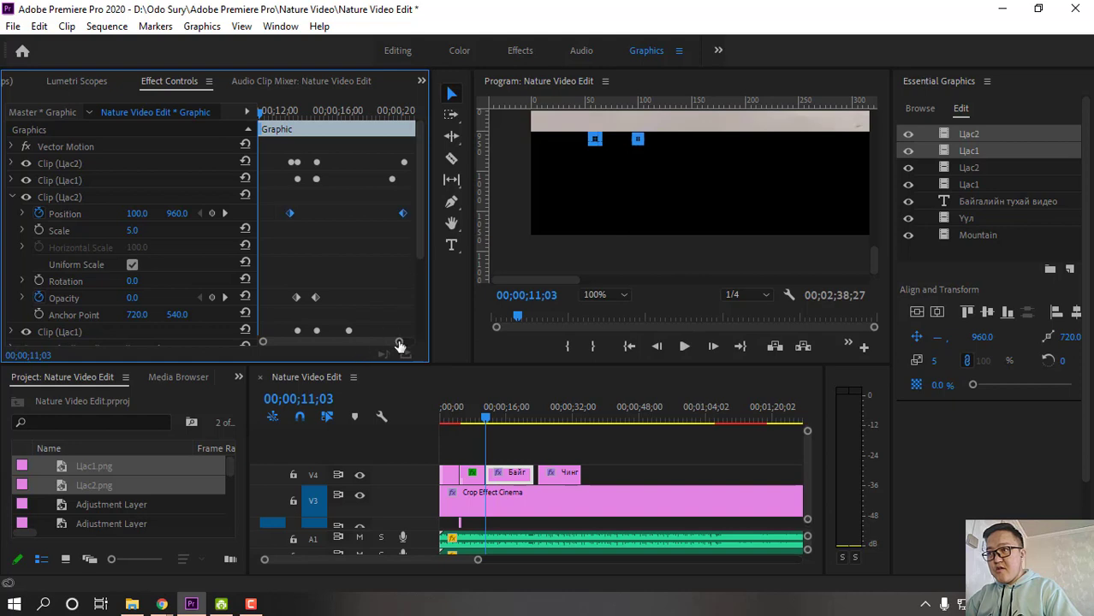
drag(399, 345, 411, 343)
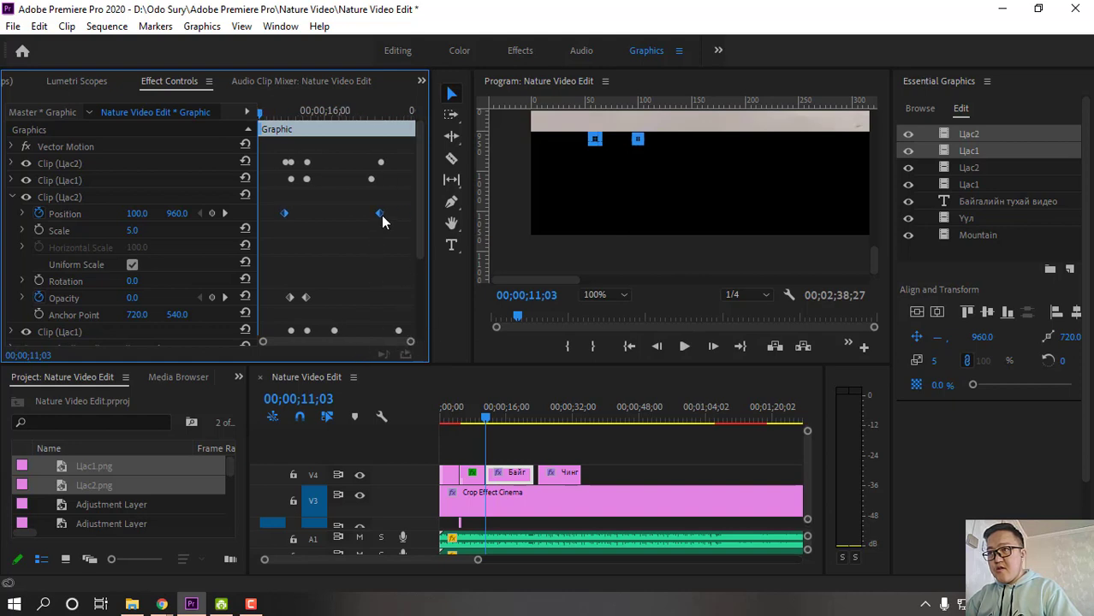
drag(381, 215, 421, 219)
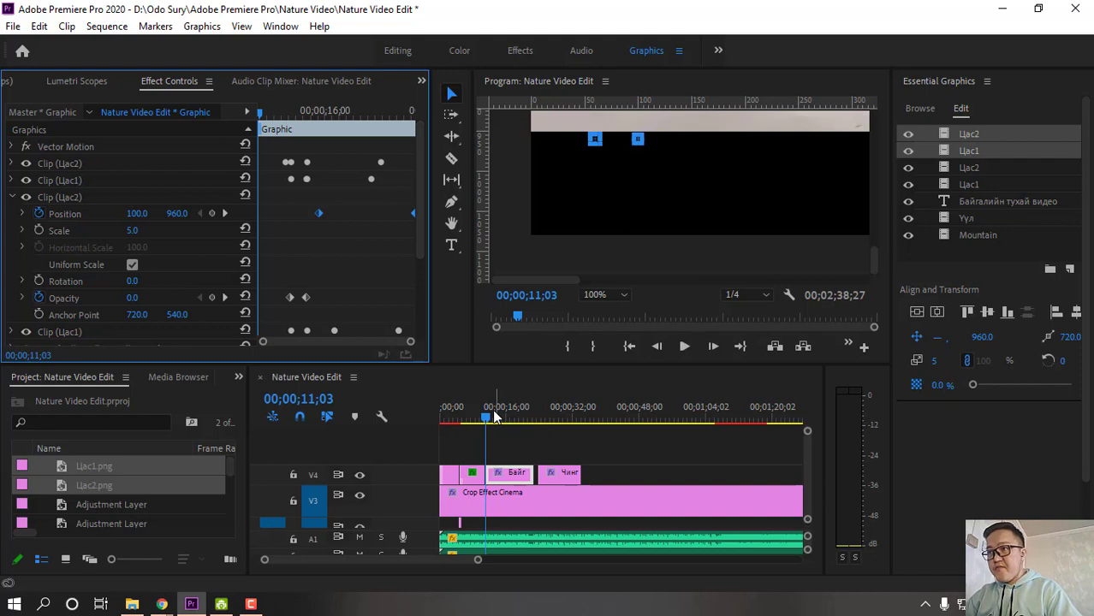
Play back the title animation at 100% zoom and again with the whole frame fitted in the program monitor
click(676, 347)
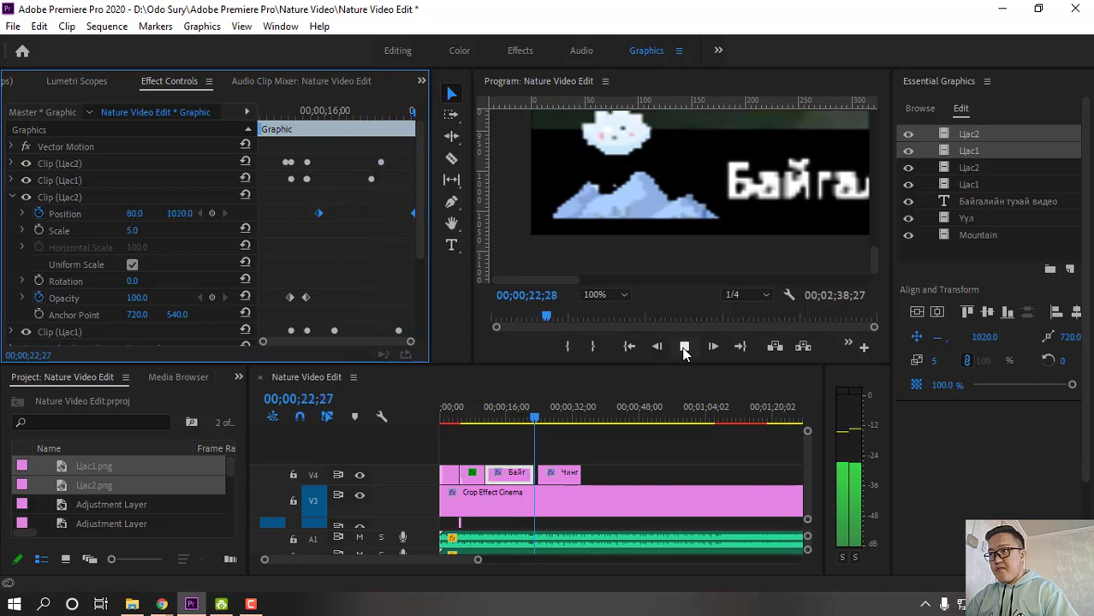
click(684, 351)
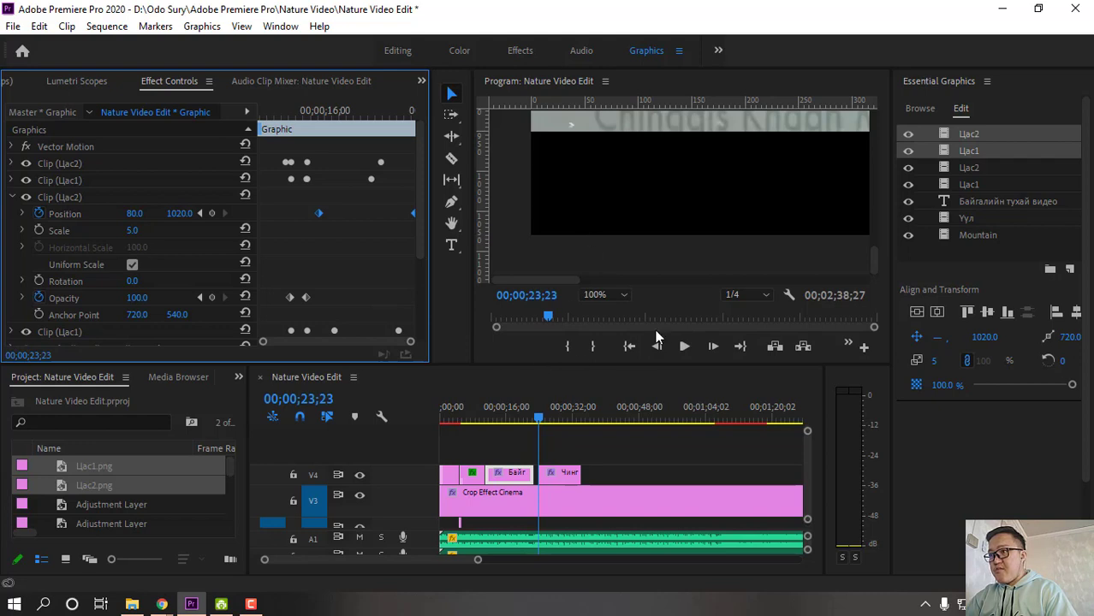
click(613, 296)
click(606, 308)
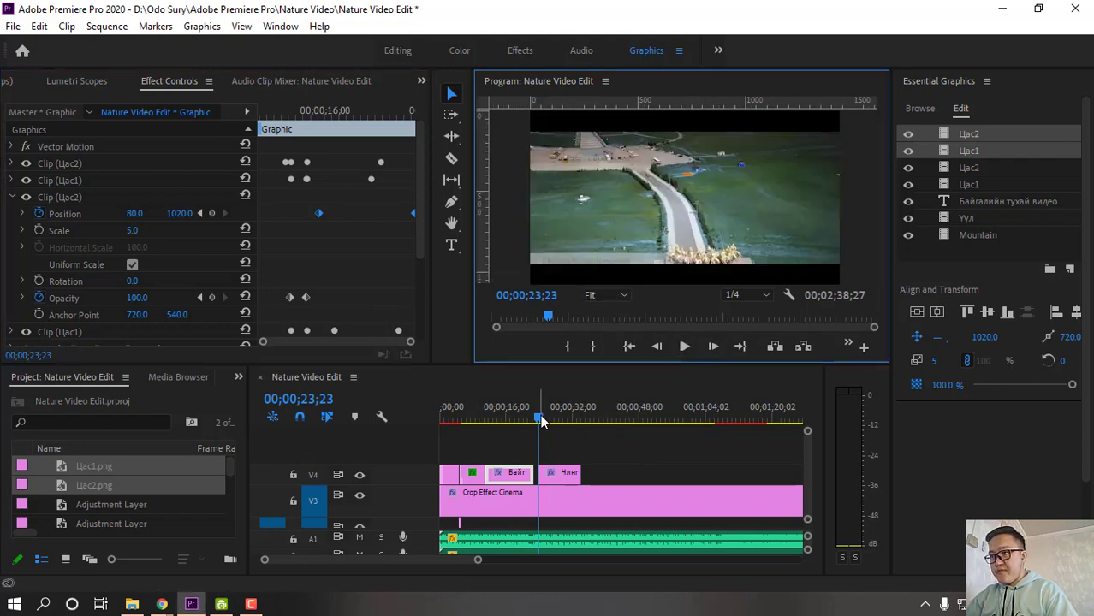
drag(541, 419, 244, 448)
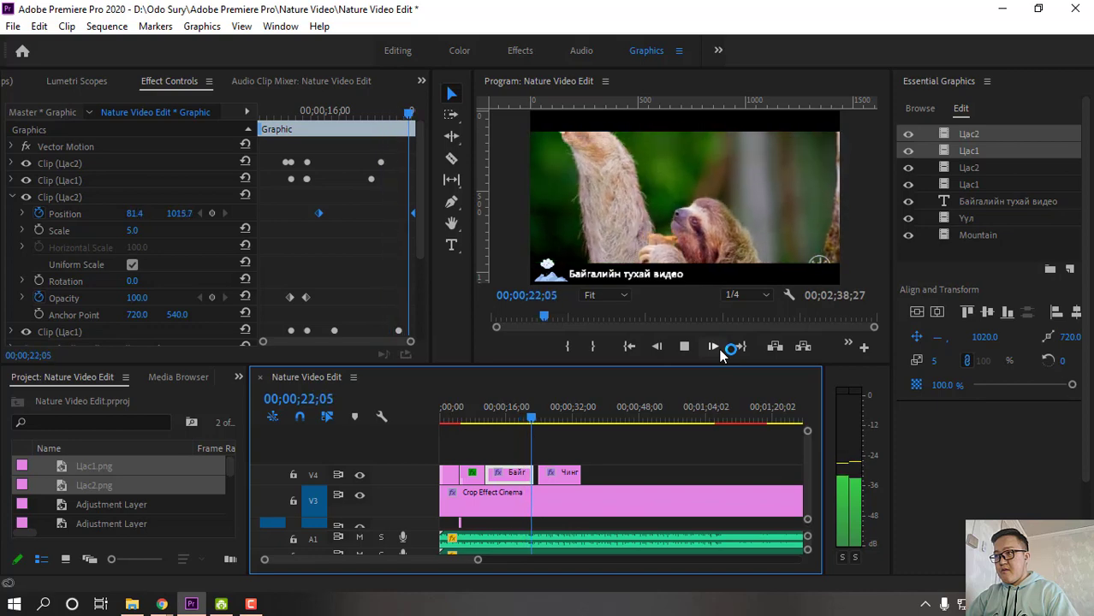
key(space)
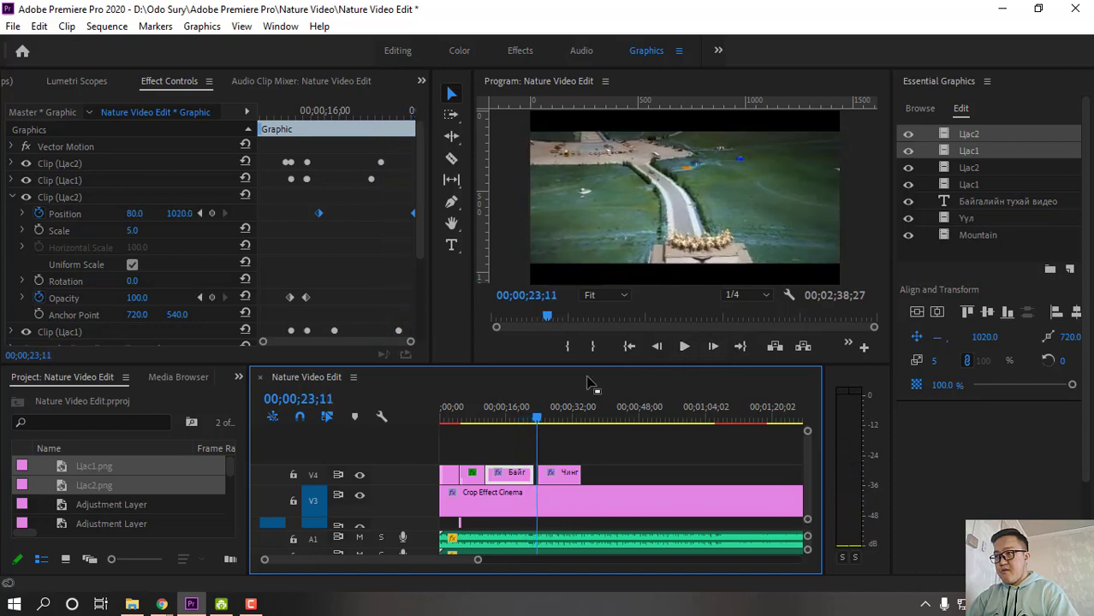
Apply an Additive Dissolve transition to both the end and the start of the Байгалийн тухай видео graphic on V4
click(523, 420)
drag(523, 421, 532, 421)
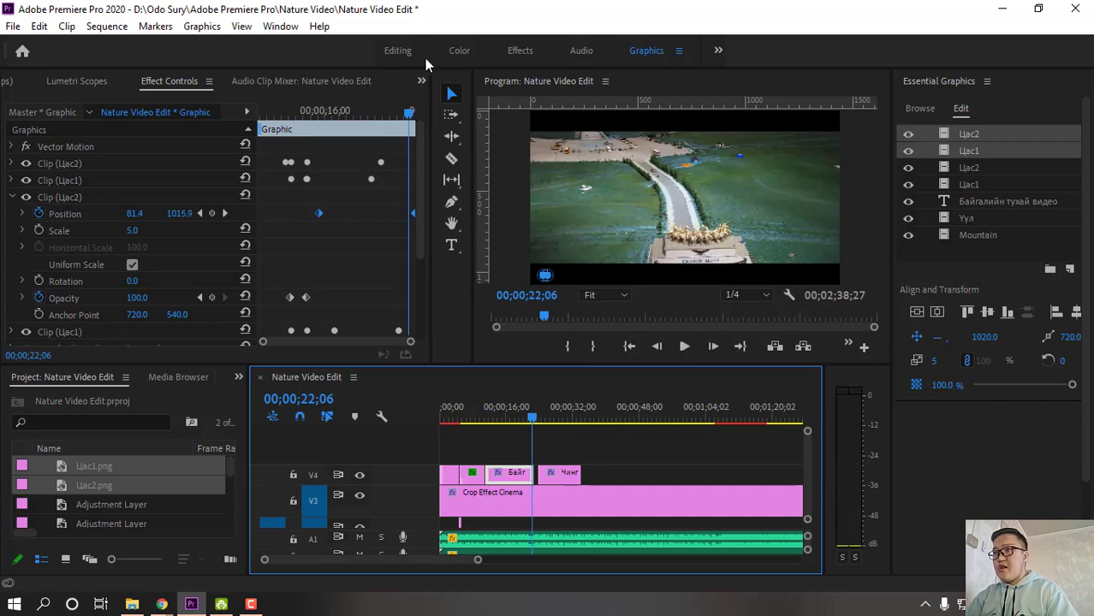
click(524, 51)
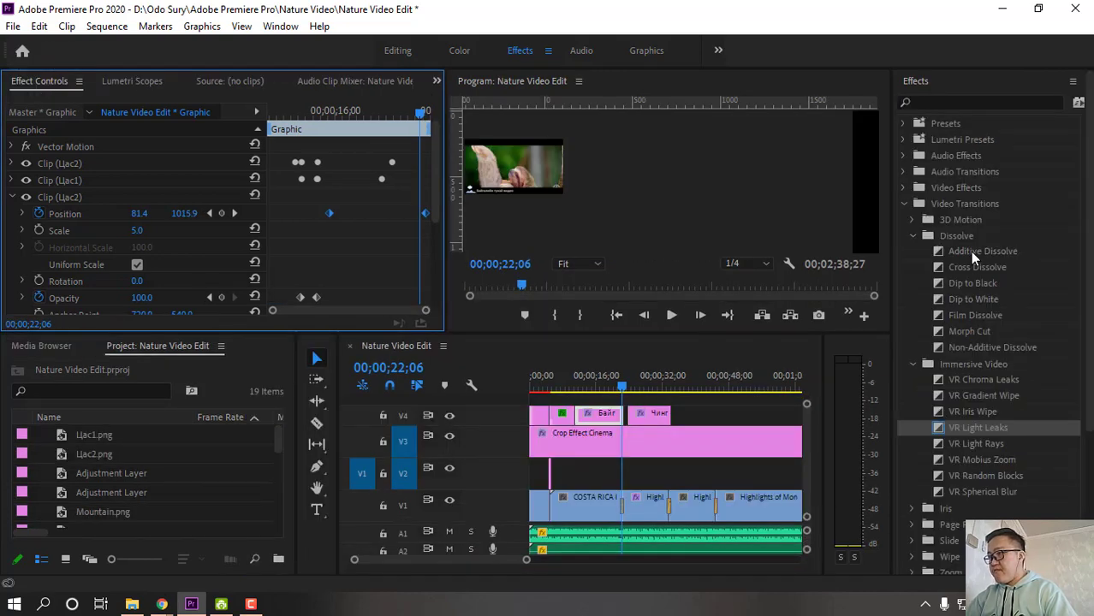
click(972, 252)
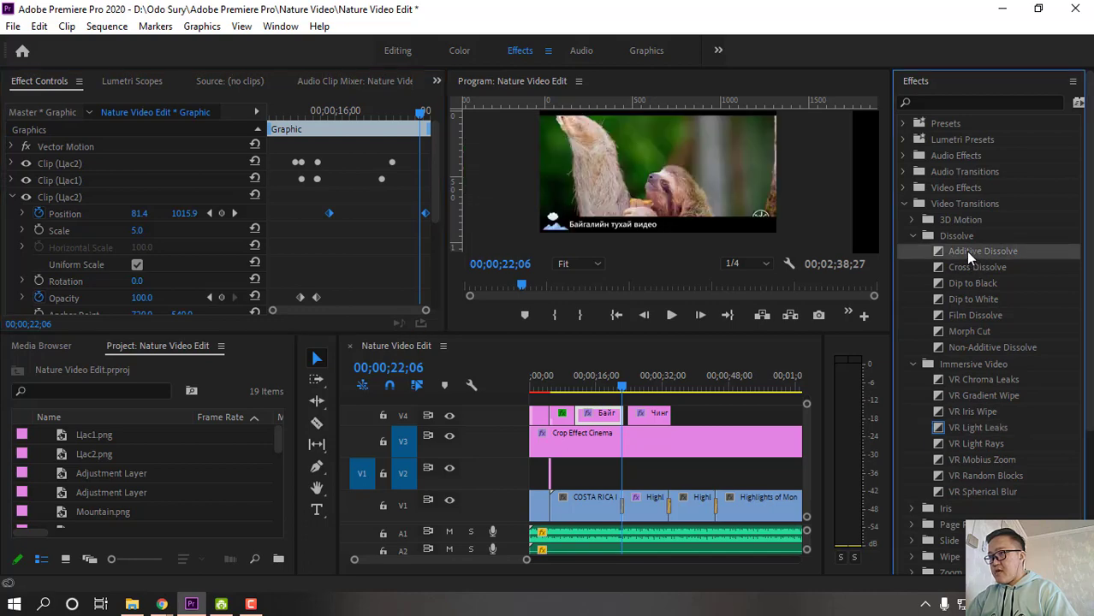
drag(675, 452, 622, 418)
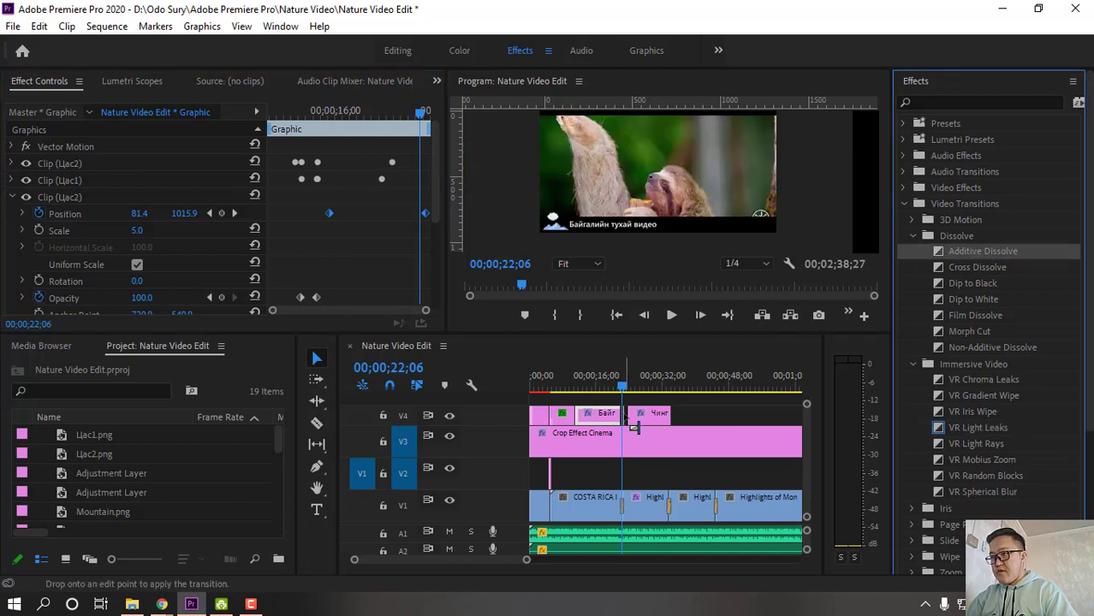
drag(972, 250, 594, 388)
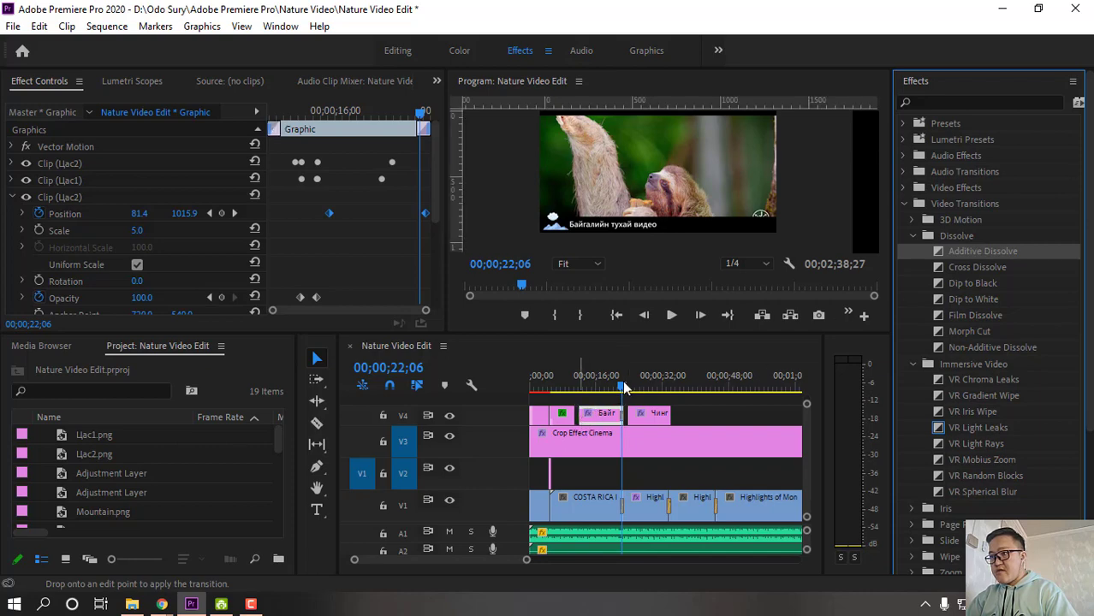
Play back the title graphic with its dissolves from 00;00;10;24
click(565, 388)
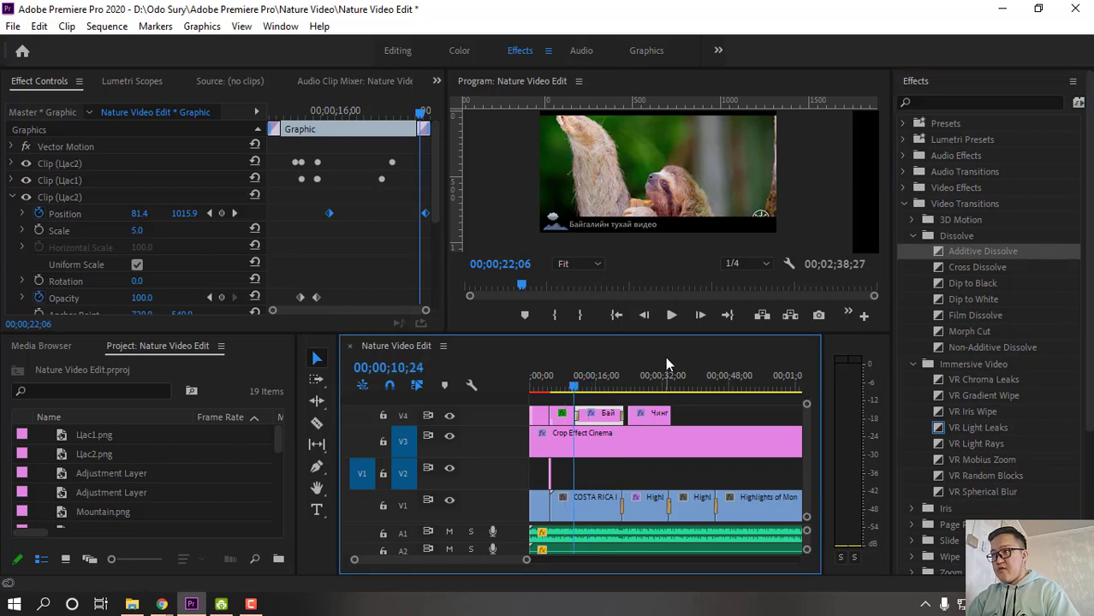
click(573, 382)
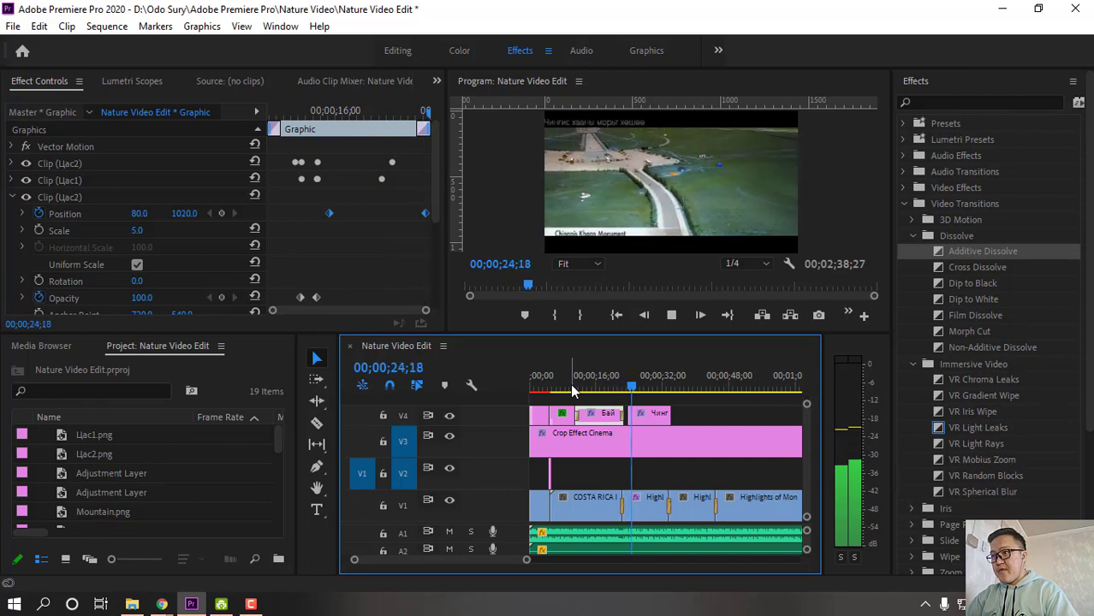
key(space)
Copy the title graphic, paste it at 00;01;02;03 and move the copy up to track V4
right_click(601, 416)
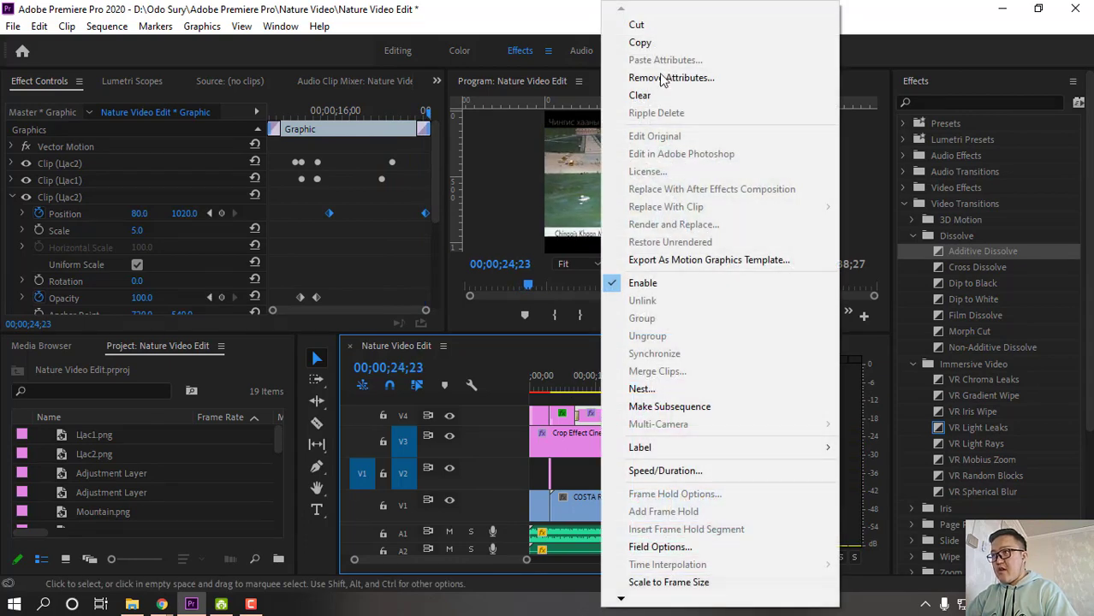
click(640, 42)
drag(527, 562, 623, 561)
click(612, 387)
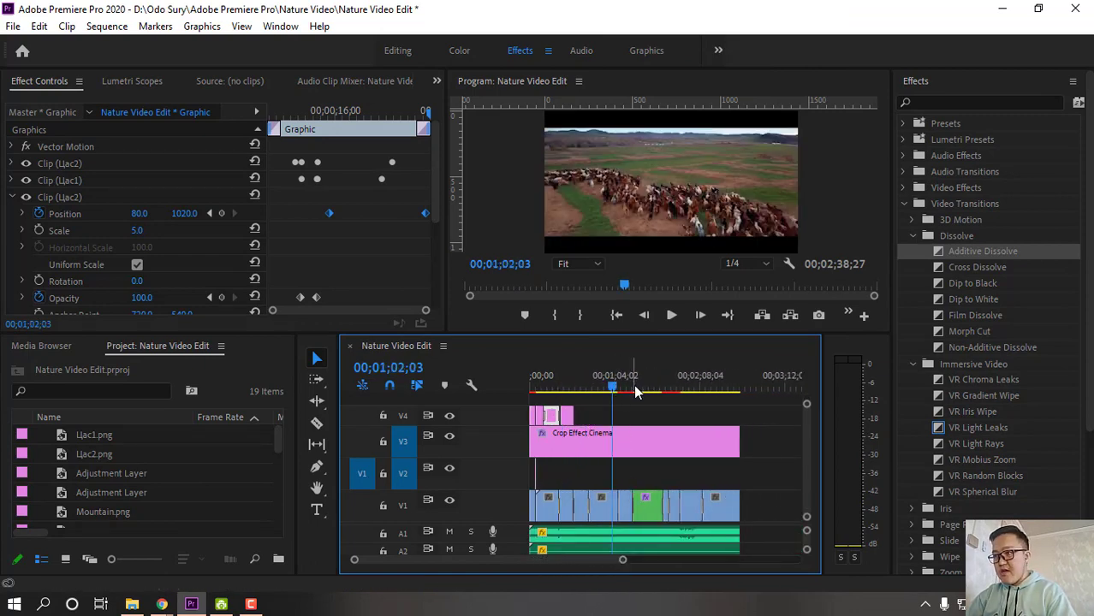
key(ctrl+v)
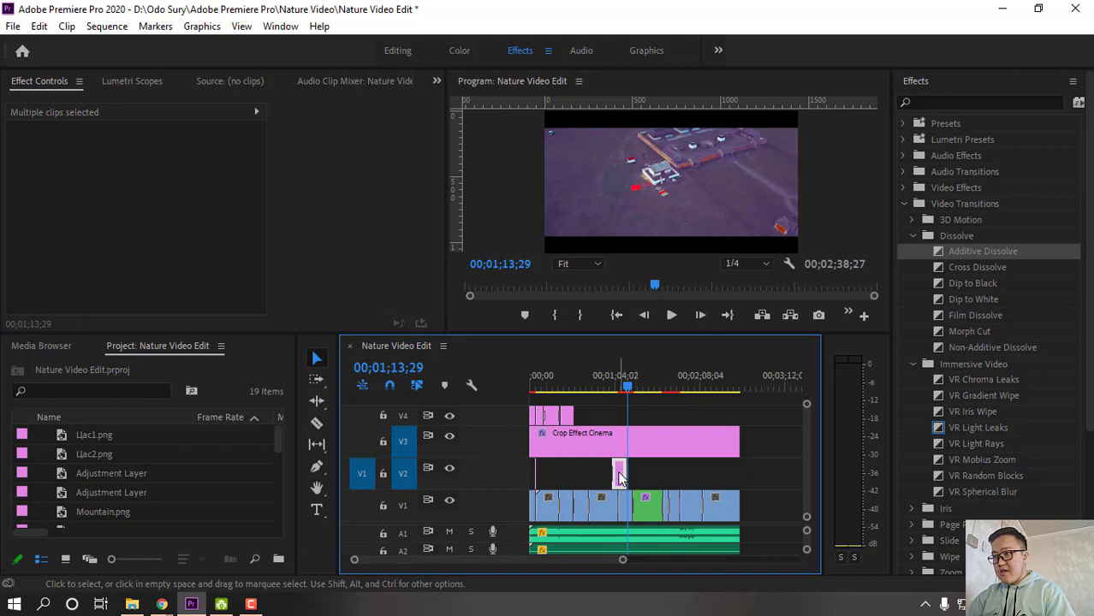
drag(619, 478, 620, 417)
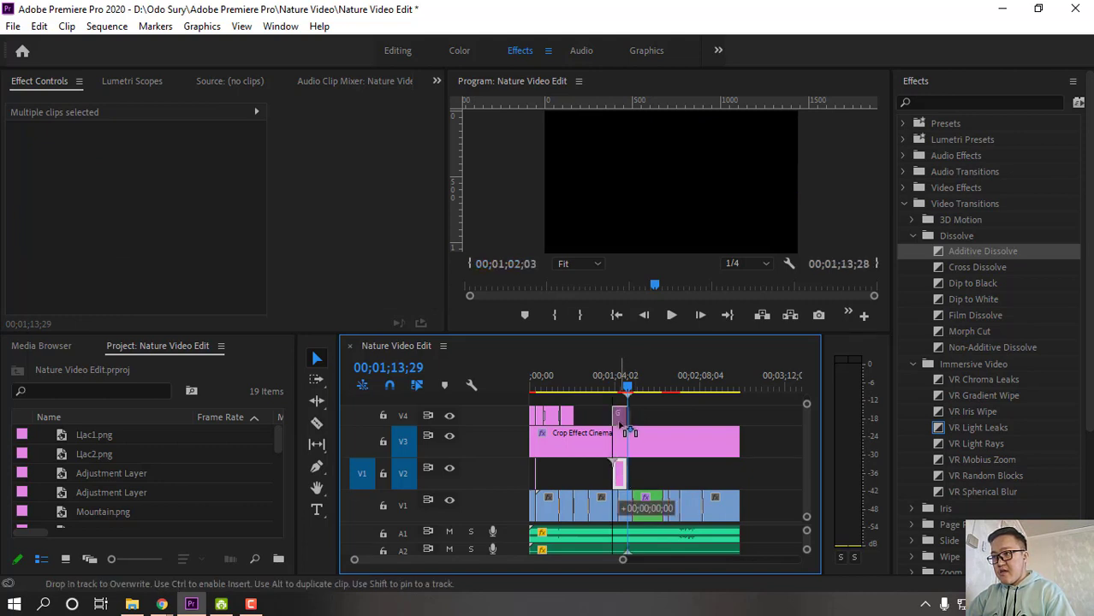
Target track V4 and paste two more copies of the title graphic, at about 00;01;45 and about 00;02;24
click(403, 444)
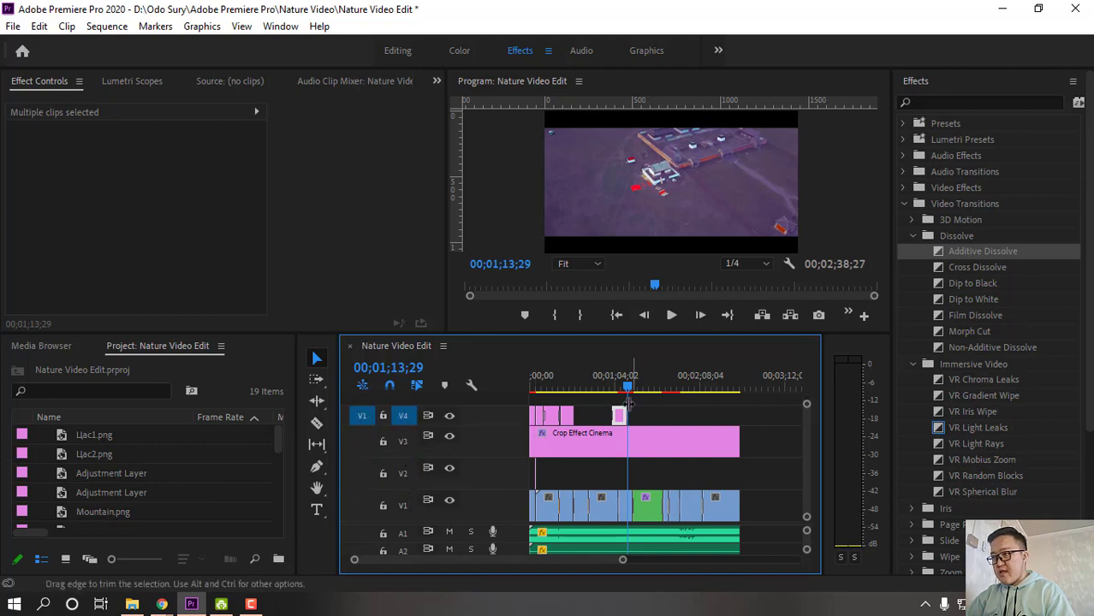
drag(628, 387, 486, 388)
key(ctrl+v)
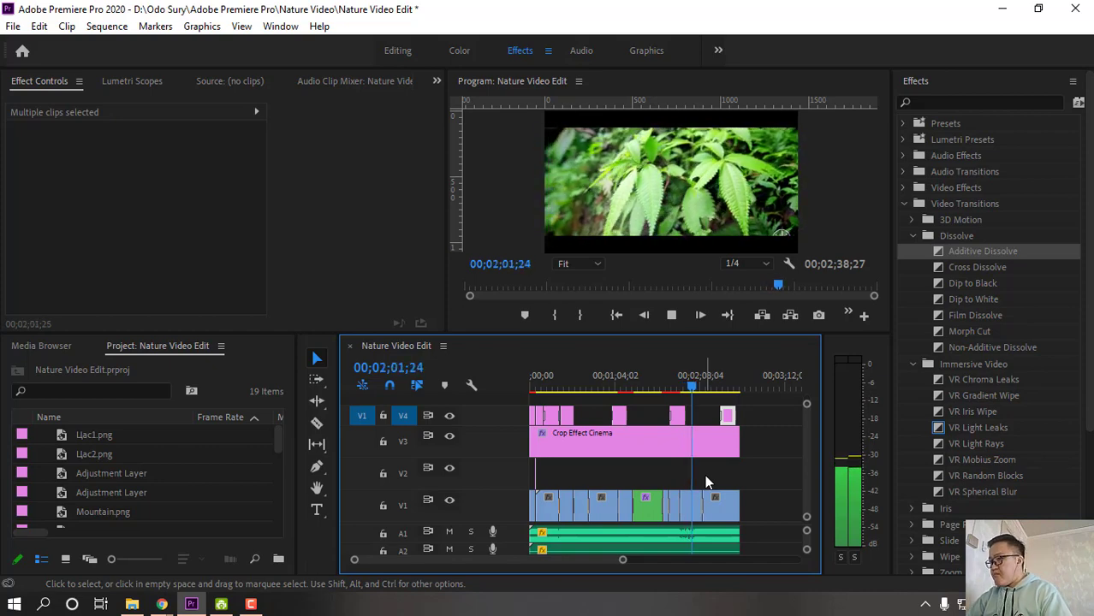
Play back the last part of the sequence from 00;02;18;01 to review the final title copy
click(713, 387)
key(space)
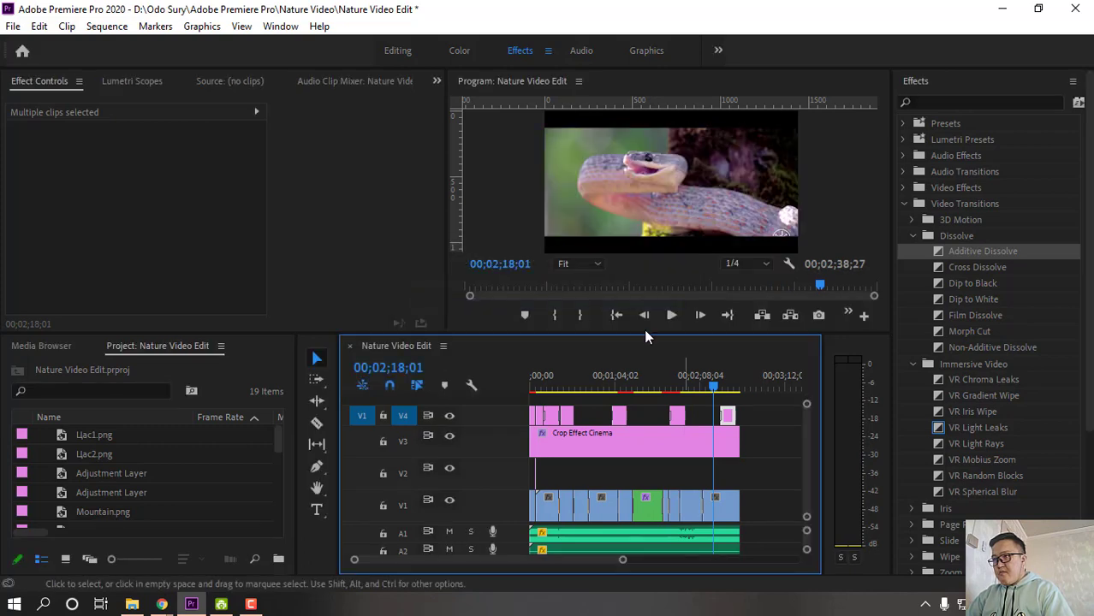
key(space)
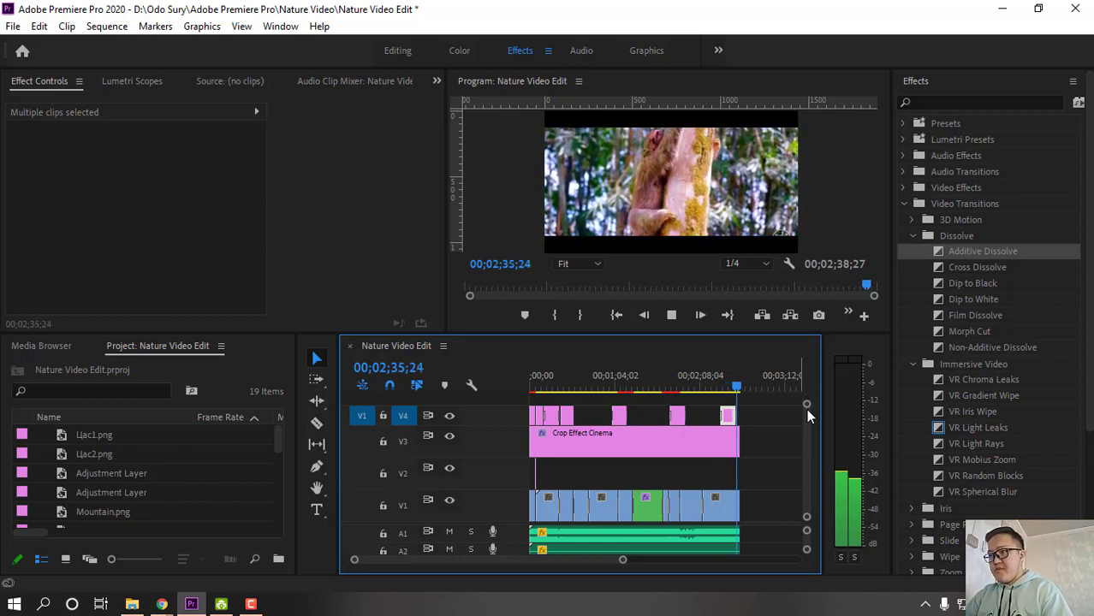
key(space)
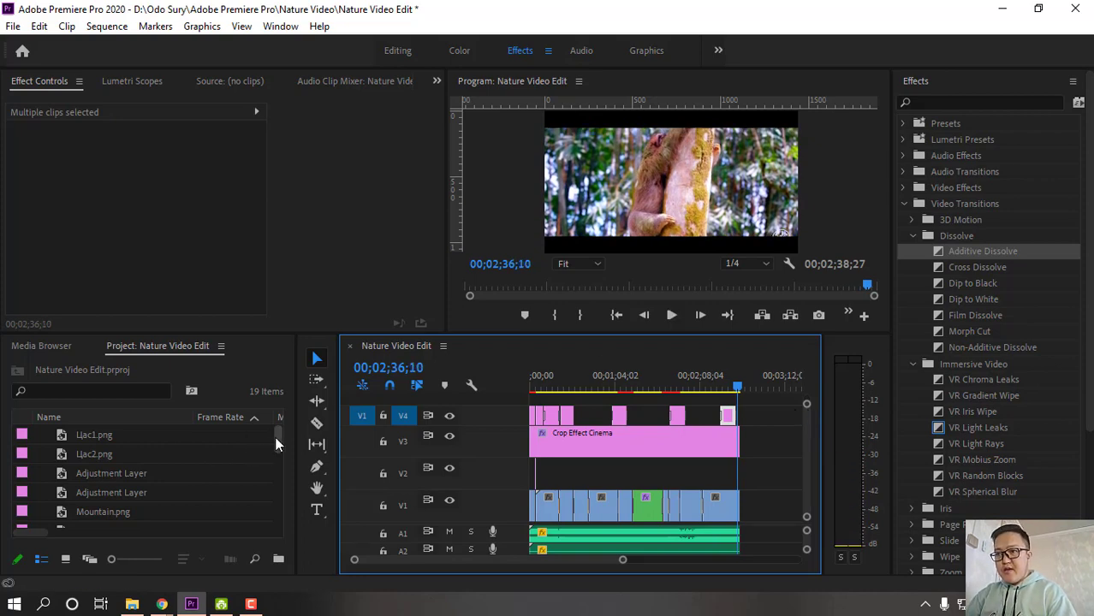
Inspect the pasted title graphics in the Graphics workspace at 00;02;33;20 and 00;01;50;08
drag(276, 442, 279, 519)
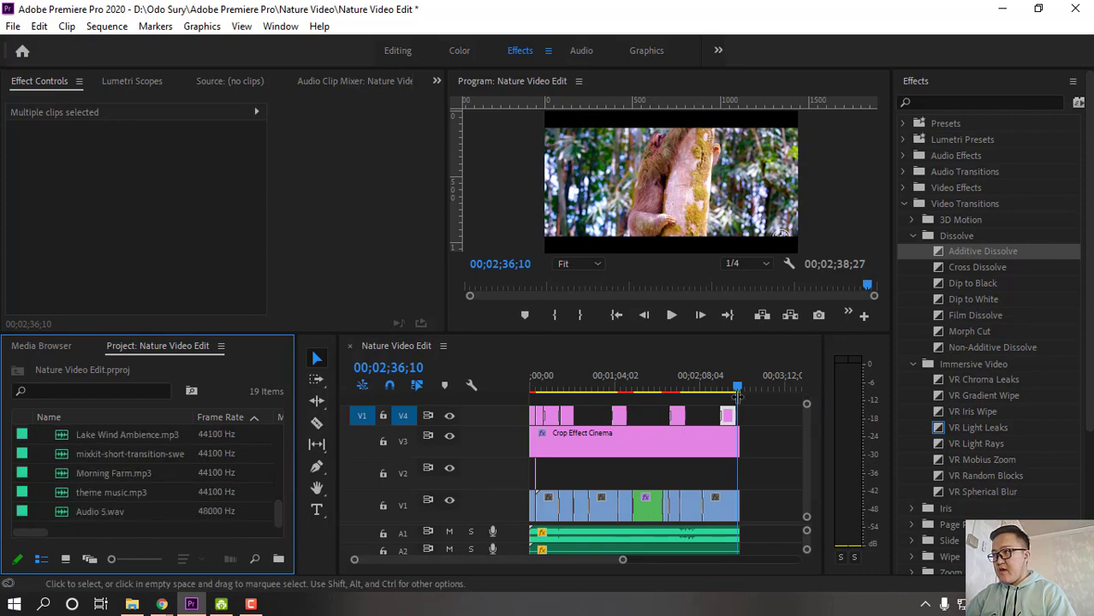
click(746, 418)
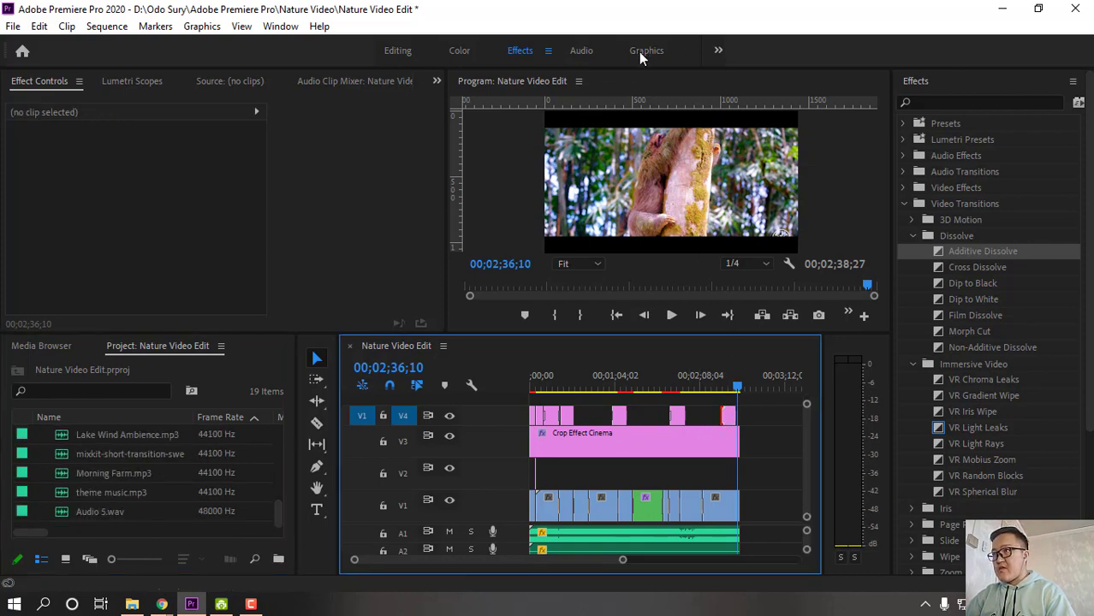
click(643, 51)
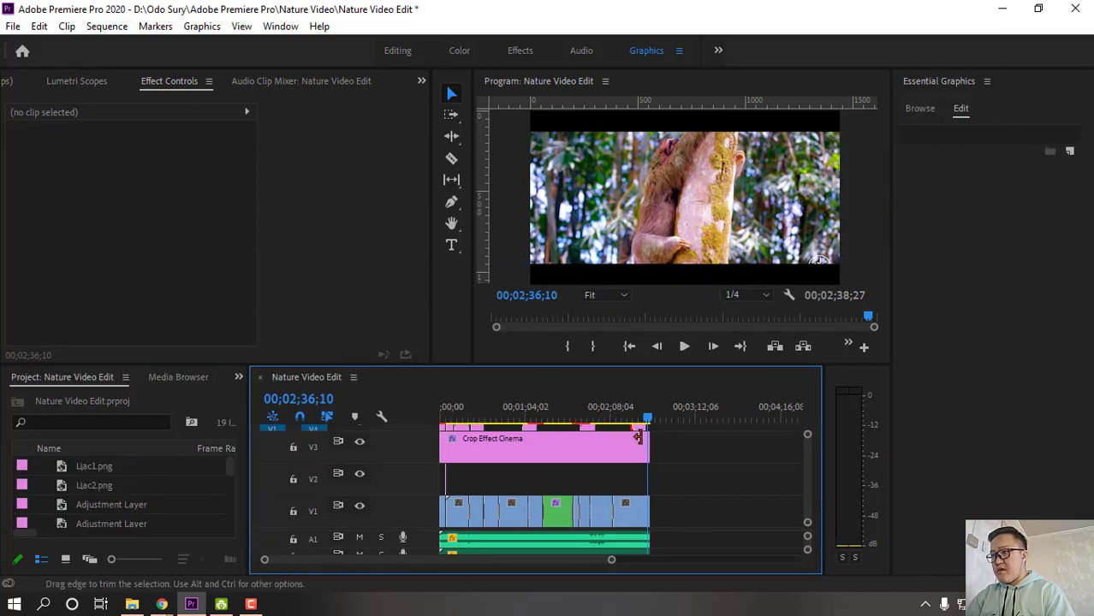
click(644, 417)
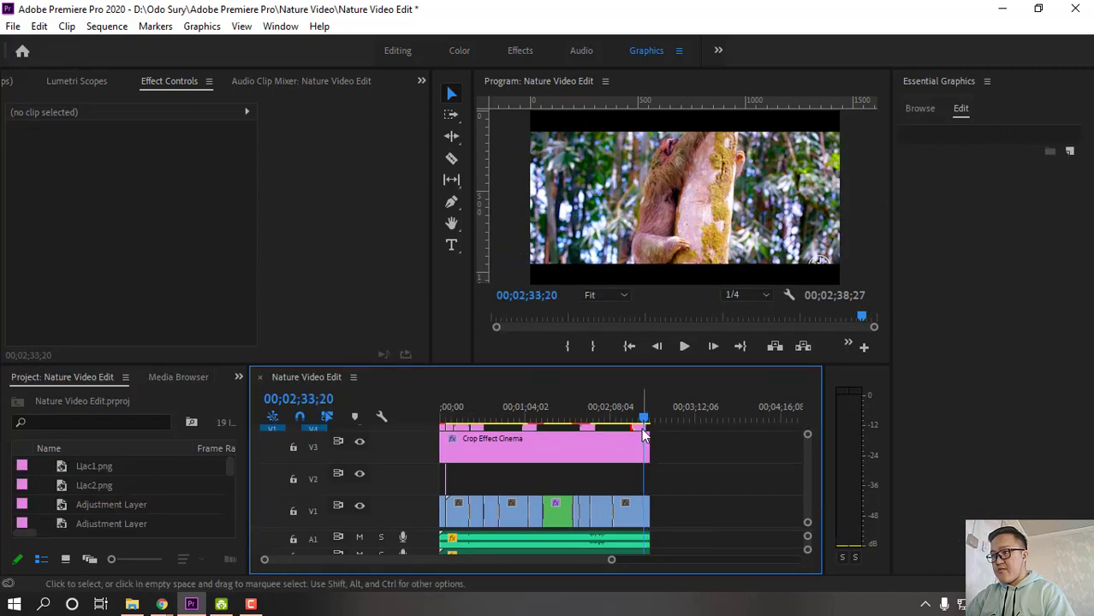
click(644, 435)
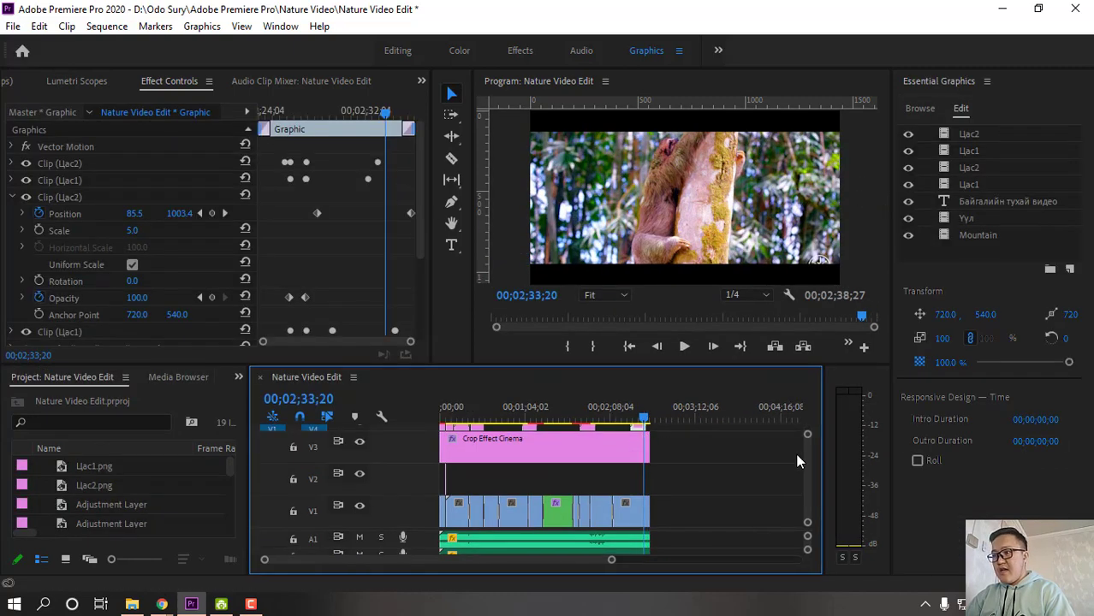
scroll(805, 444, up, 2)
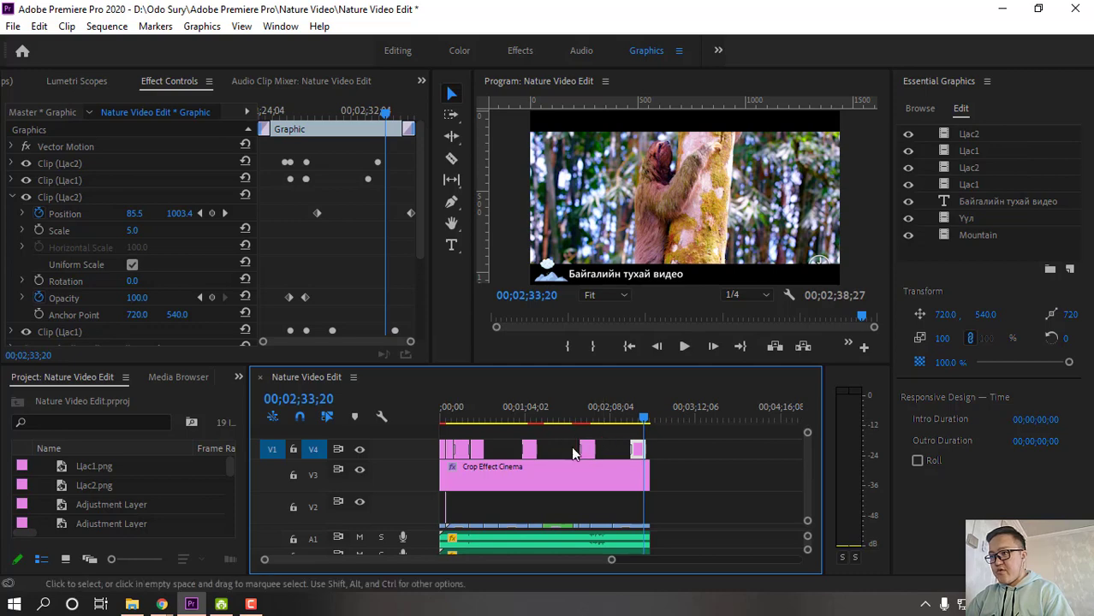
click(588, 417)
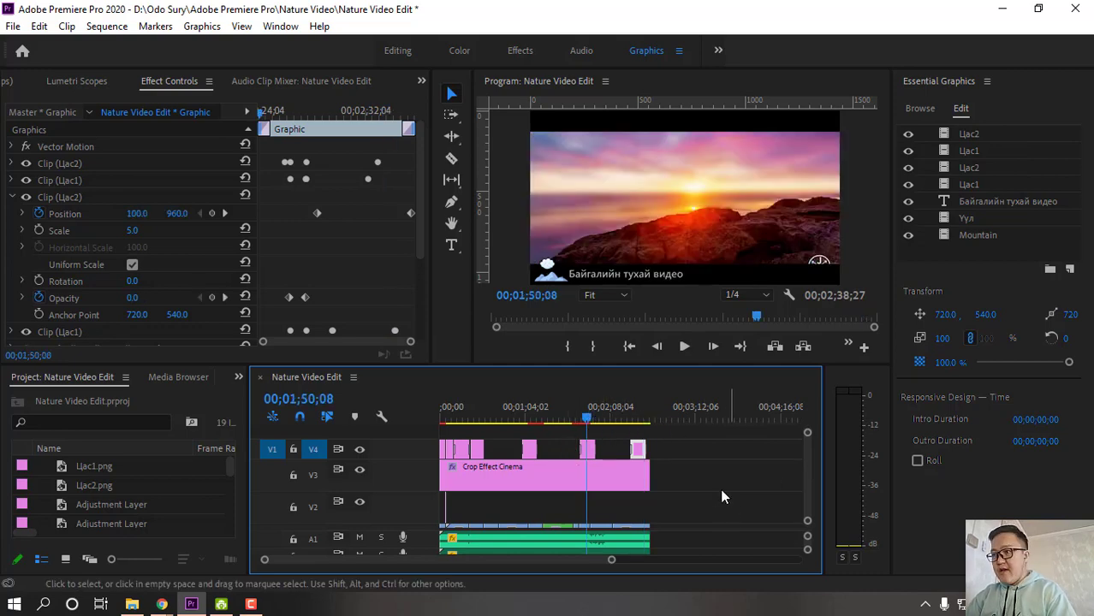
Save the Nature Video Edit project
key(ctrl+s)
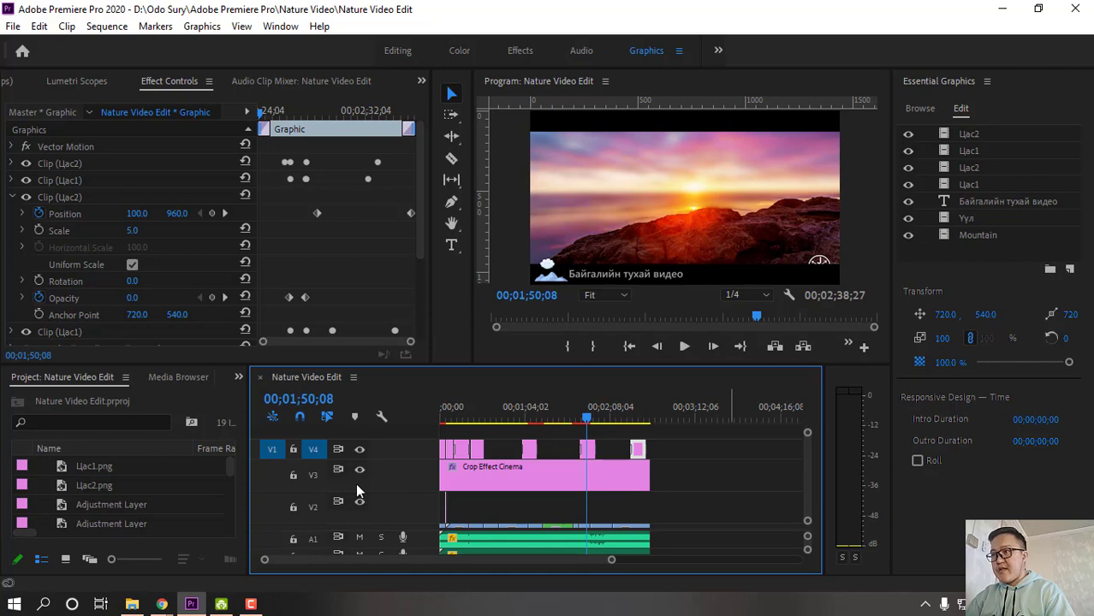
click(251, 605)
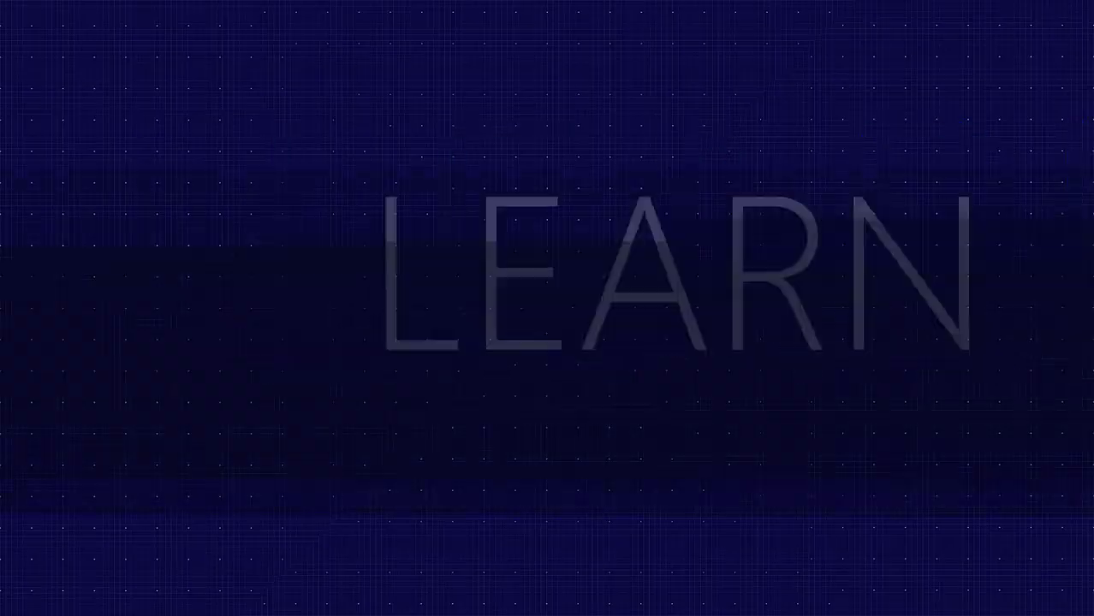